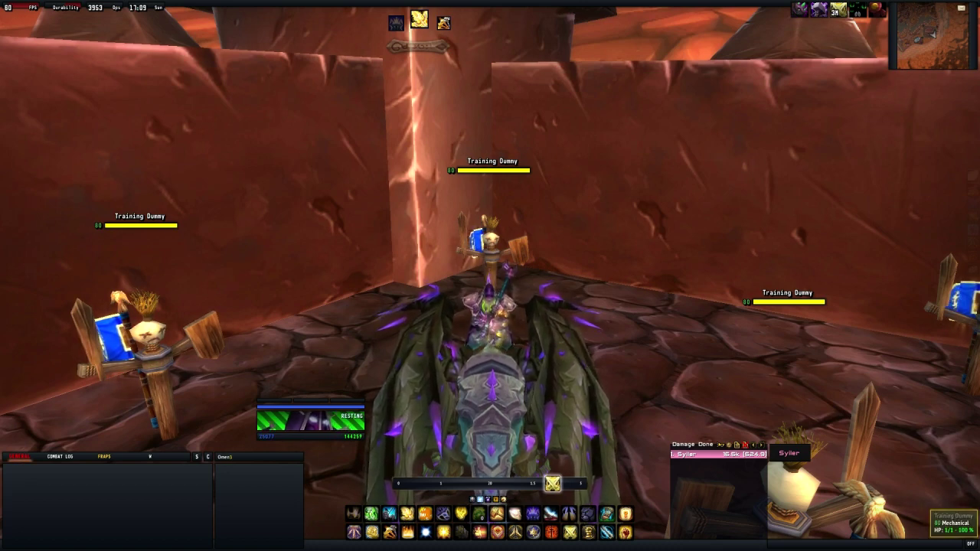
Show the General chat log and hide it again
click(18, 456)
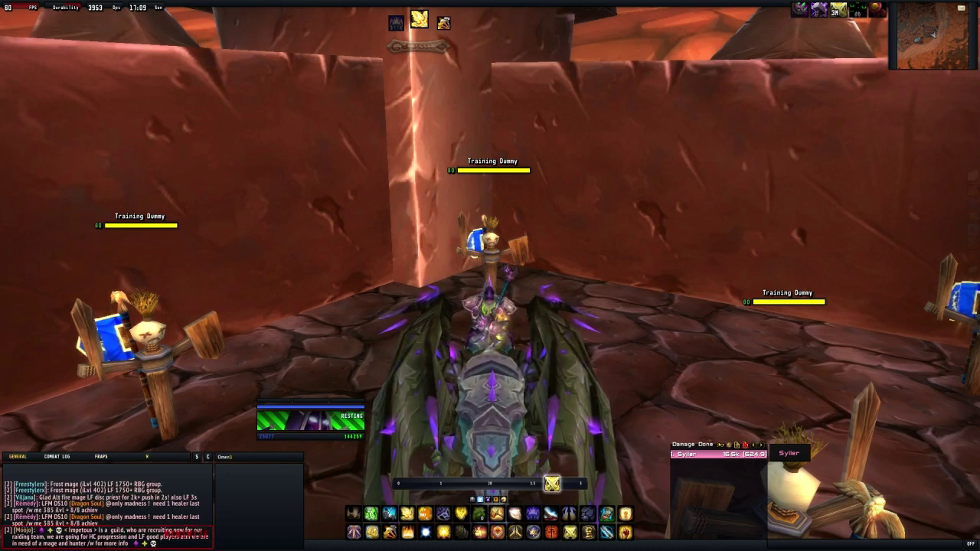
click(101, 457)
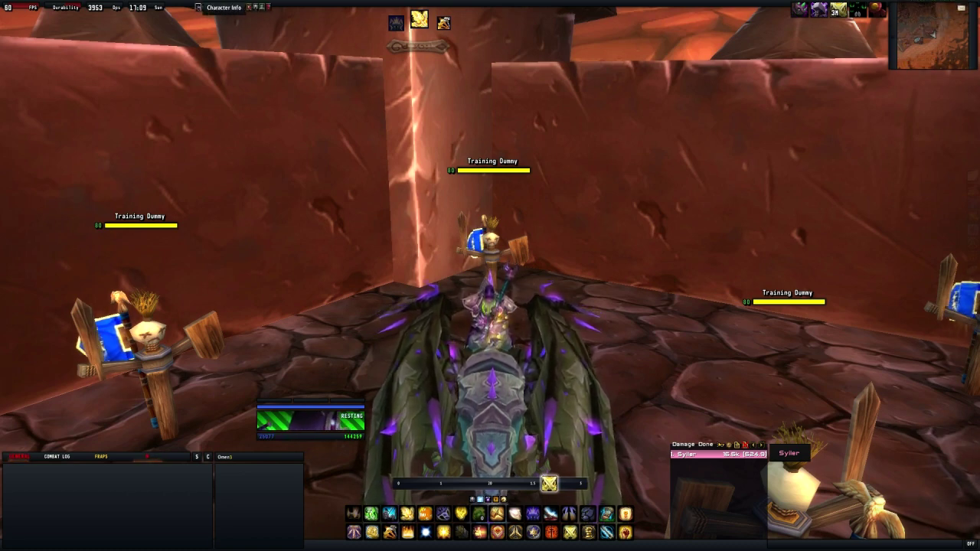
Look through the Character Info, Spellbook, Talents, Achievements and Quest Log windows
click(223, 8)
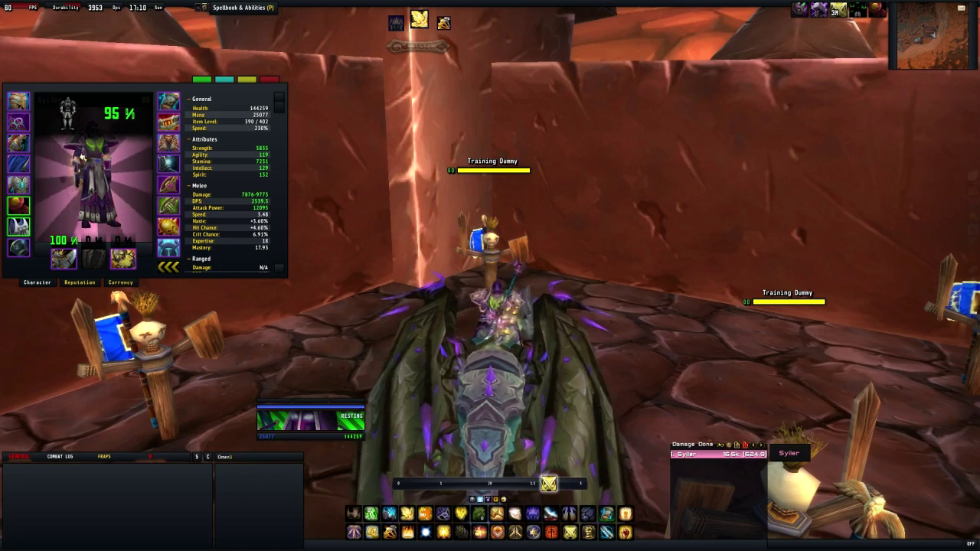
key(p)
key(n)
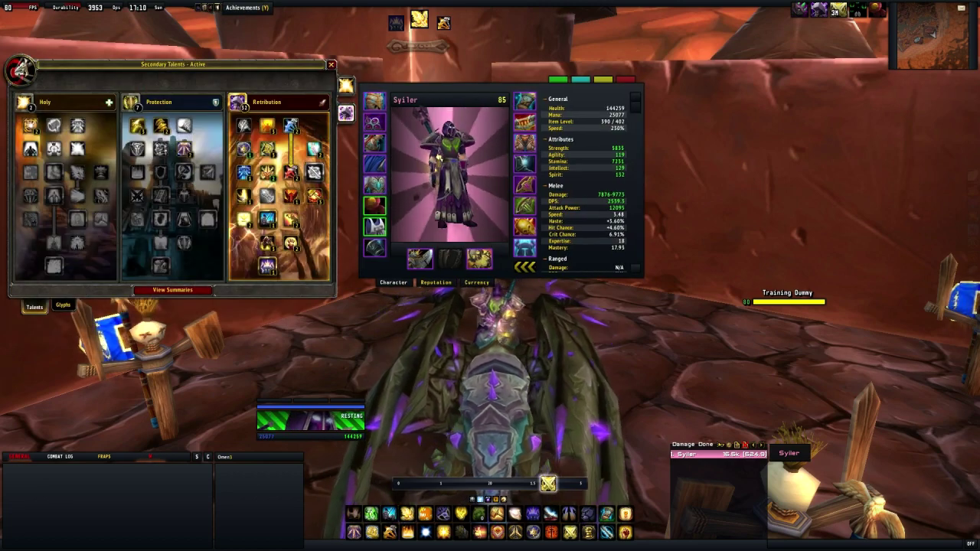
key(y)
key(l)
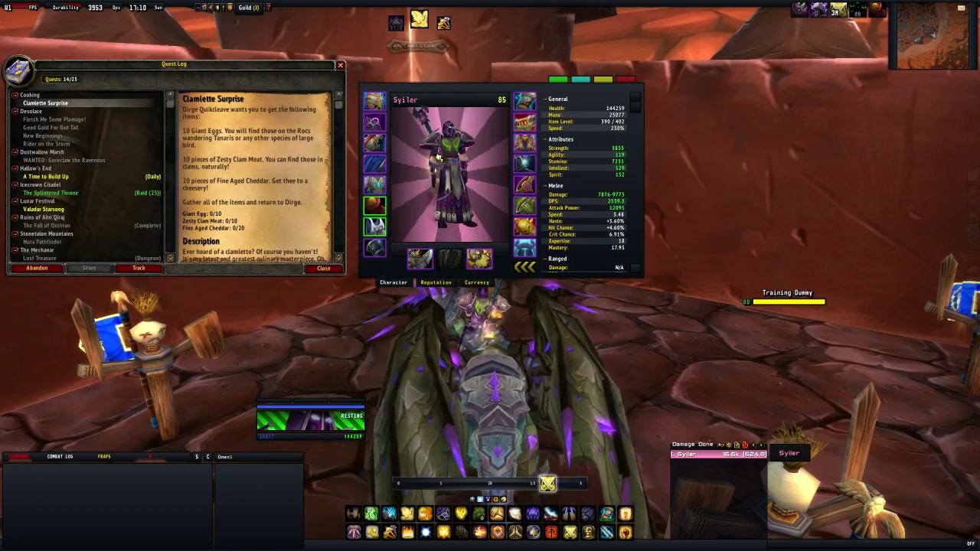
Look through the remaining game windows from Guild to Customer Support, and show and close the Game Menu
click(230, 7)
click(236, 8)
click(255, 7)
click(262, 7)
click(268, 8)
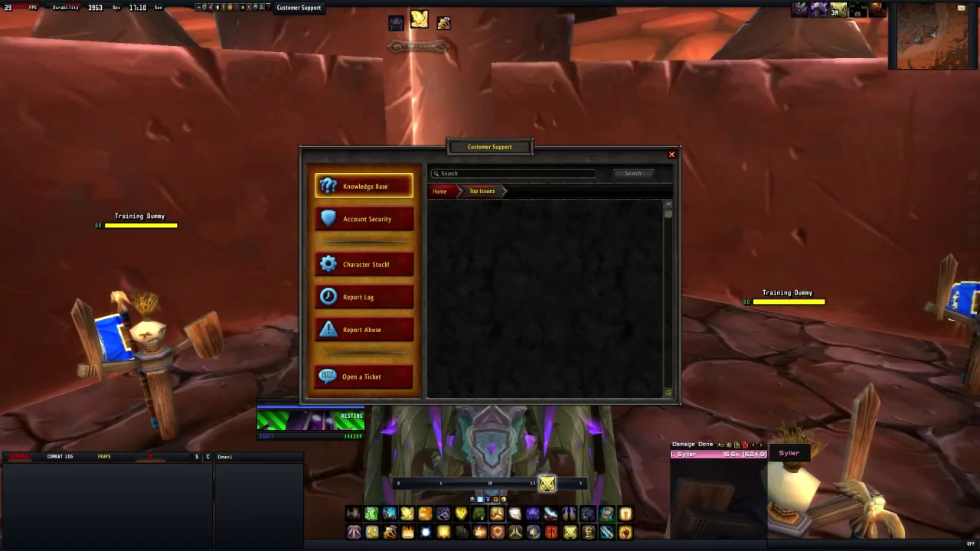
key(Escape)
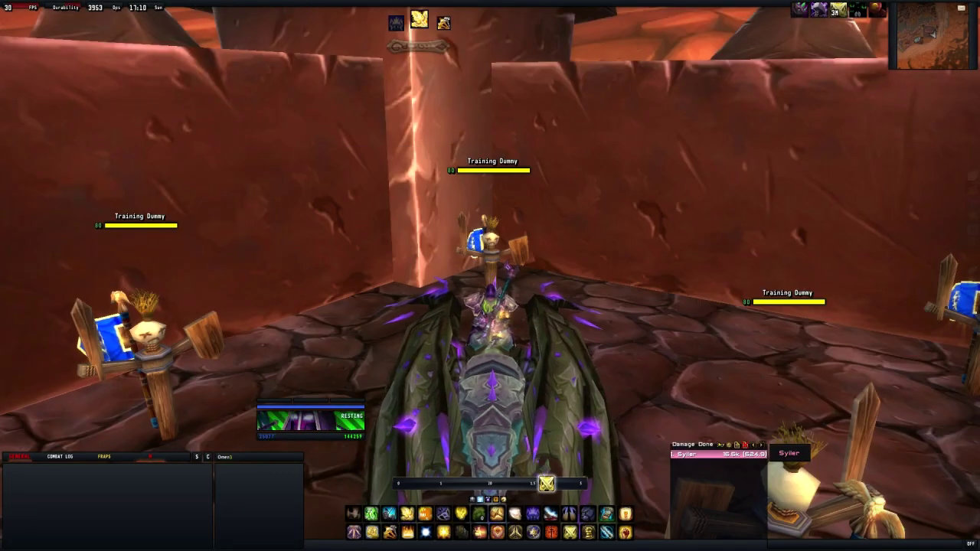
key(Escape)
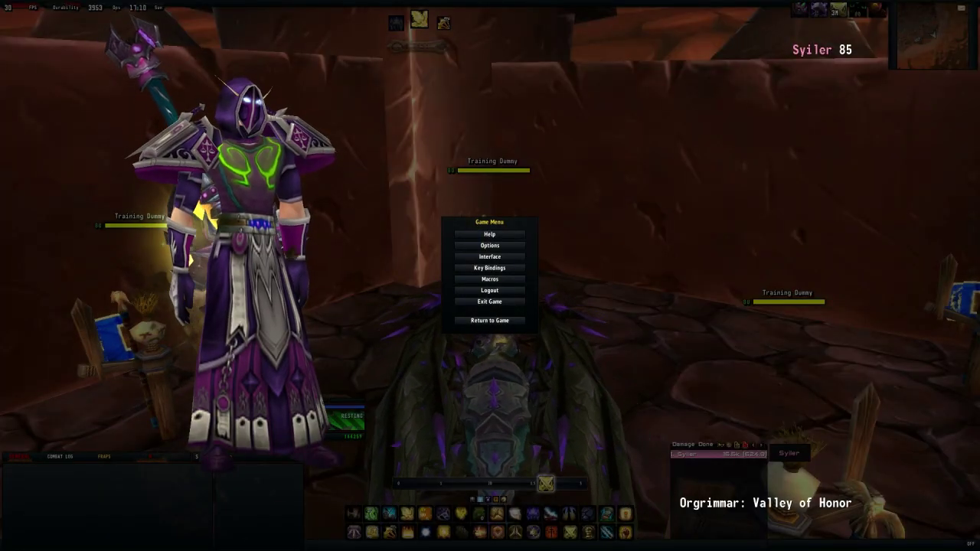
key(Escape)
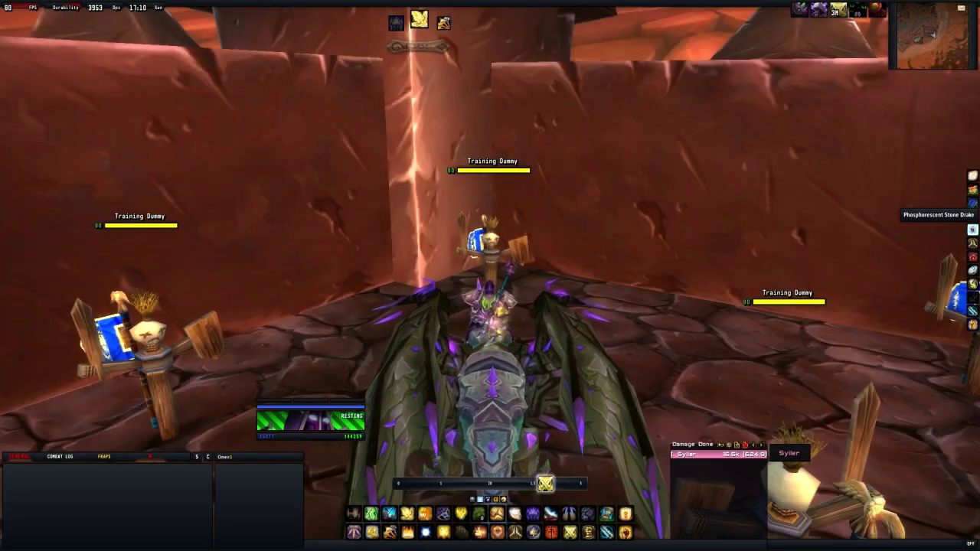
Show the whisper chat log and hide it again
mouse_move(718, 454)
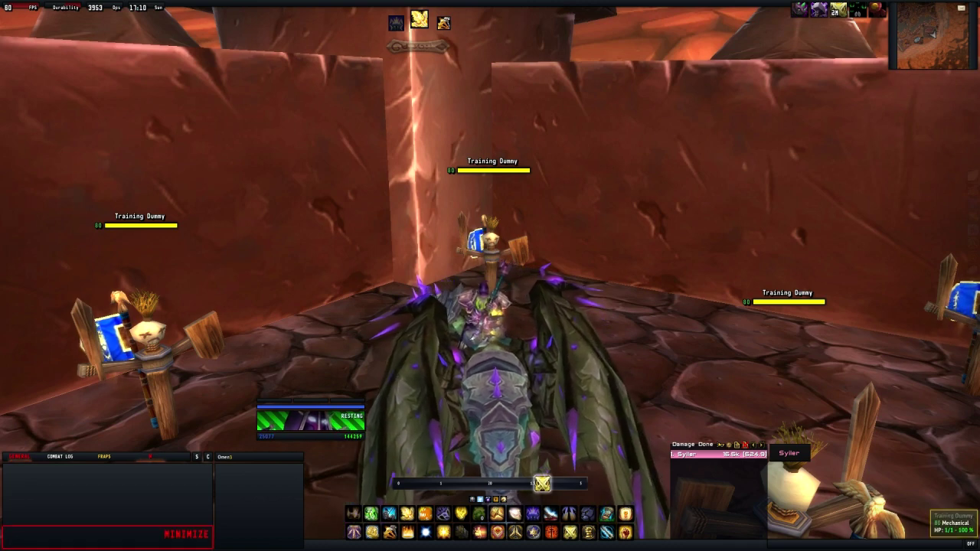
click(150, 456)
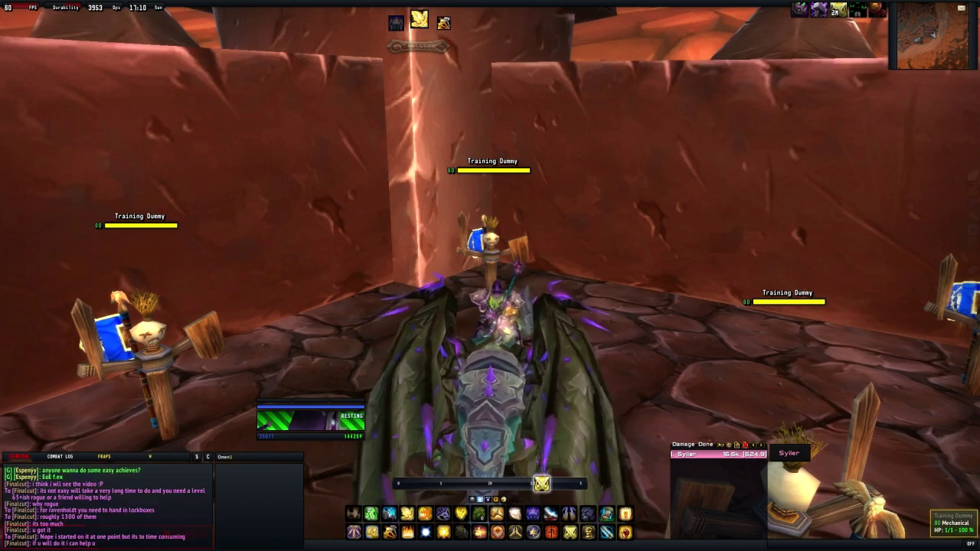
click(104, 456)
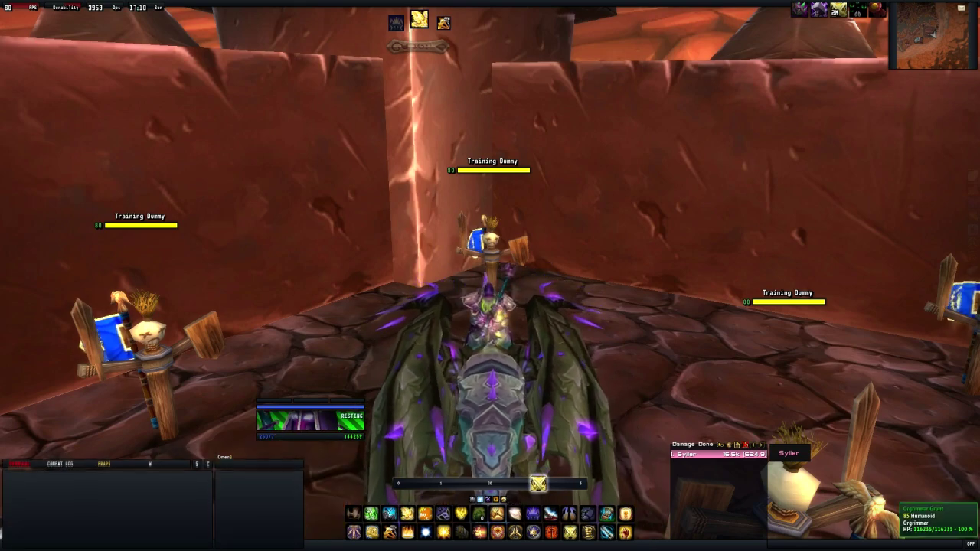
Target the Training Dummy in the corner, dismount, attack it with a series of combat abilities, and clear the target
key(Tab)
key(space)
key(4)
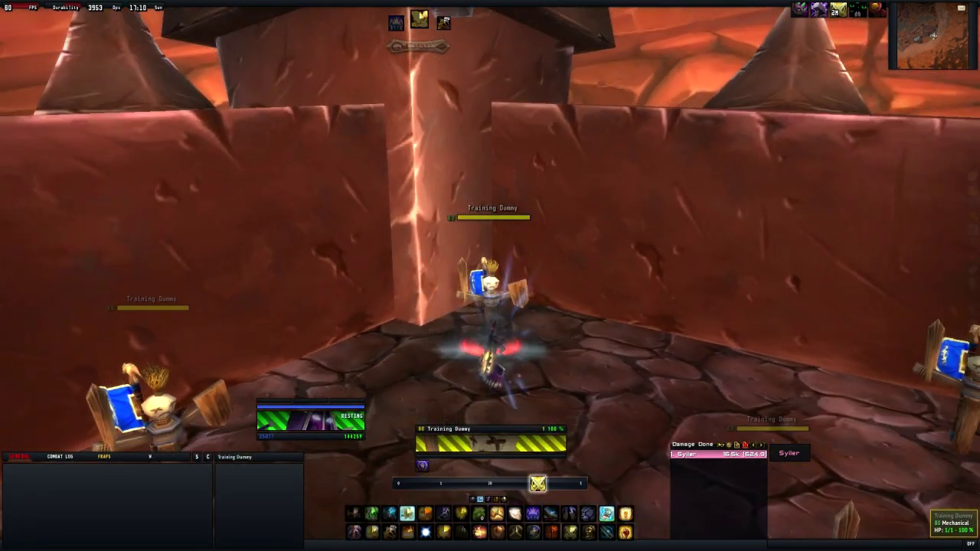
key(2)
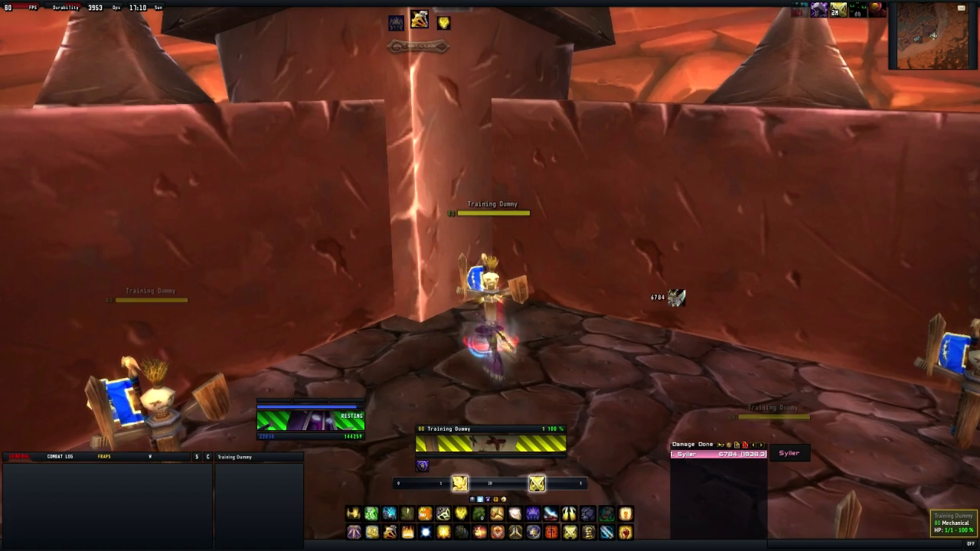
key(3)
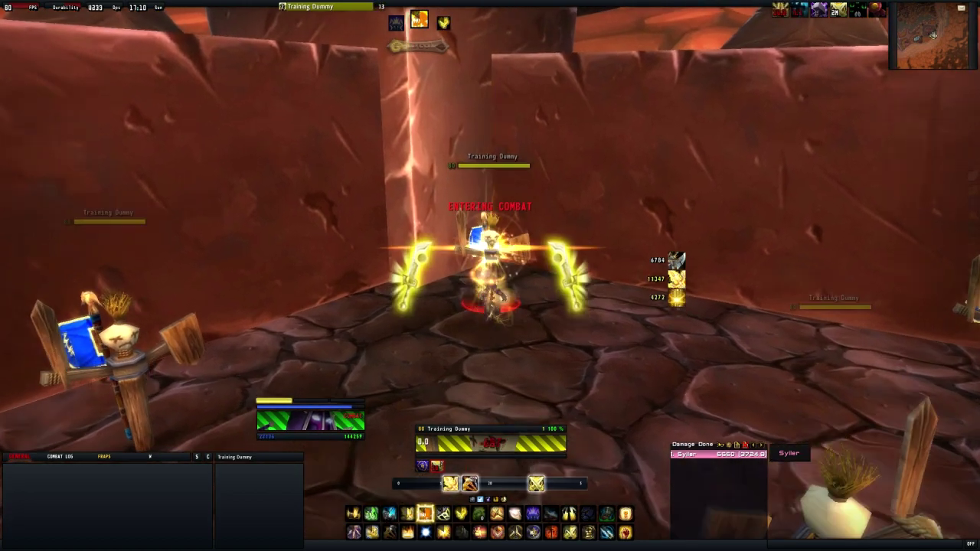
key(5)
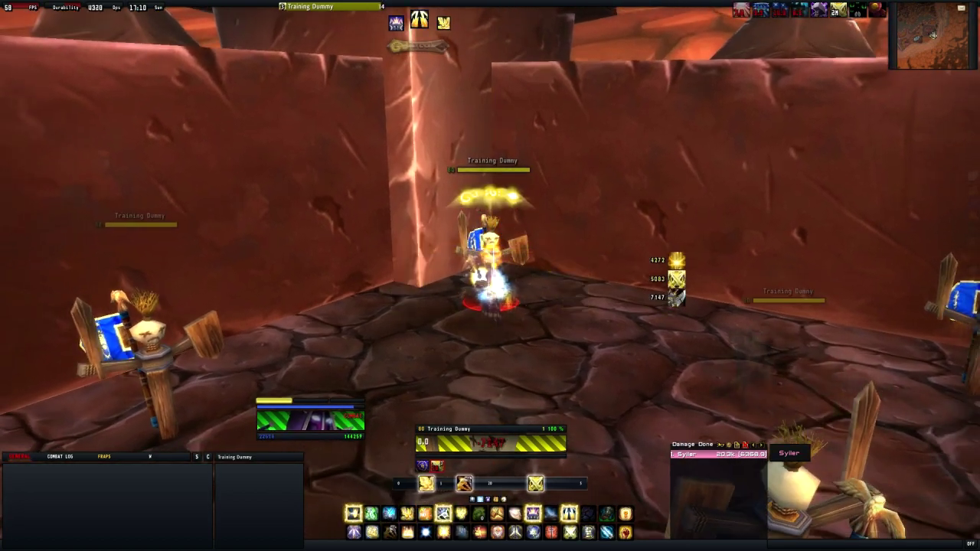
key(2)
key(4)
key(Escape)
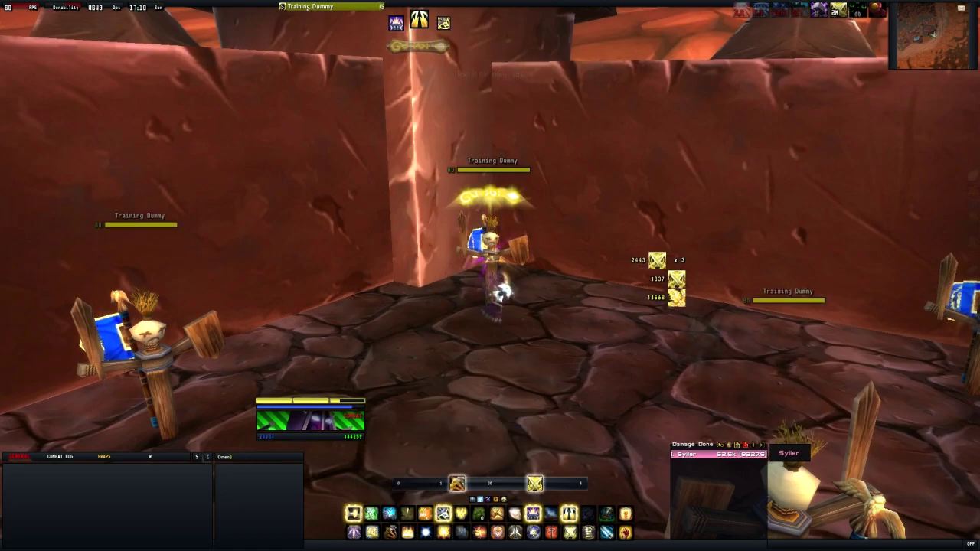
Turn and back the character away from the Training Dummy into the open area between the dummies
key(a)
key(d)
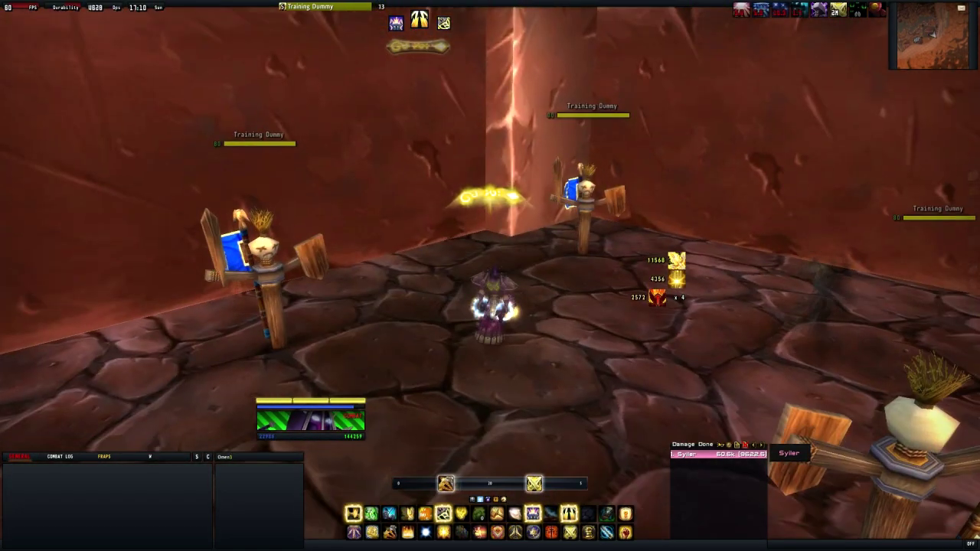
key(d)
key(4)
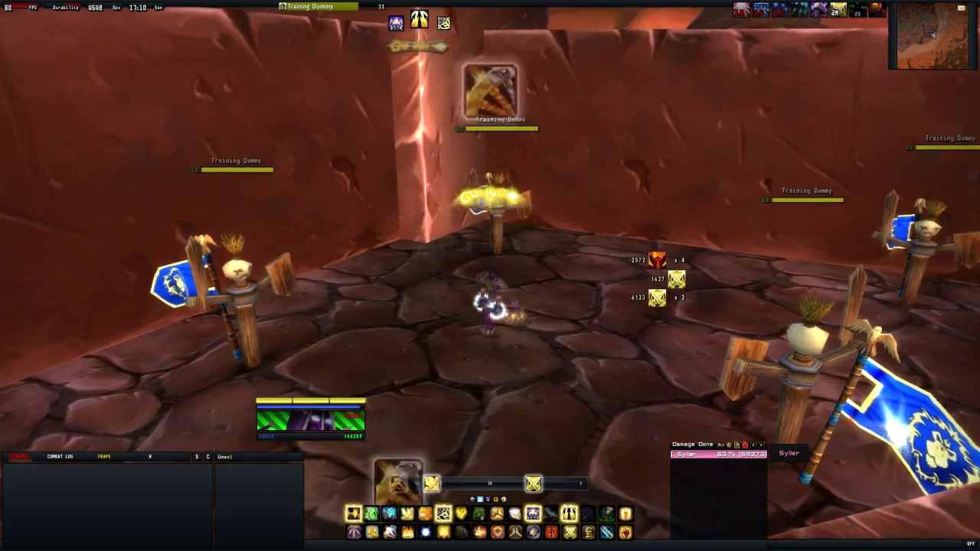
key(s)
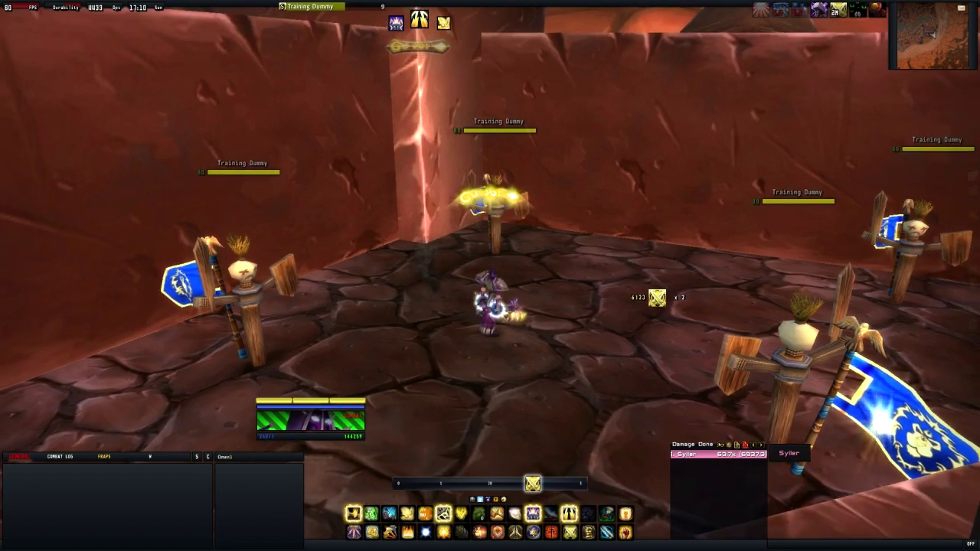
key(a)
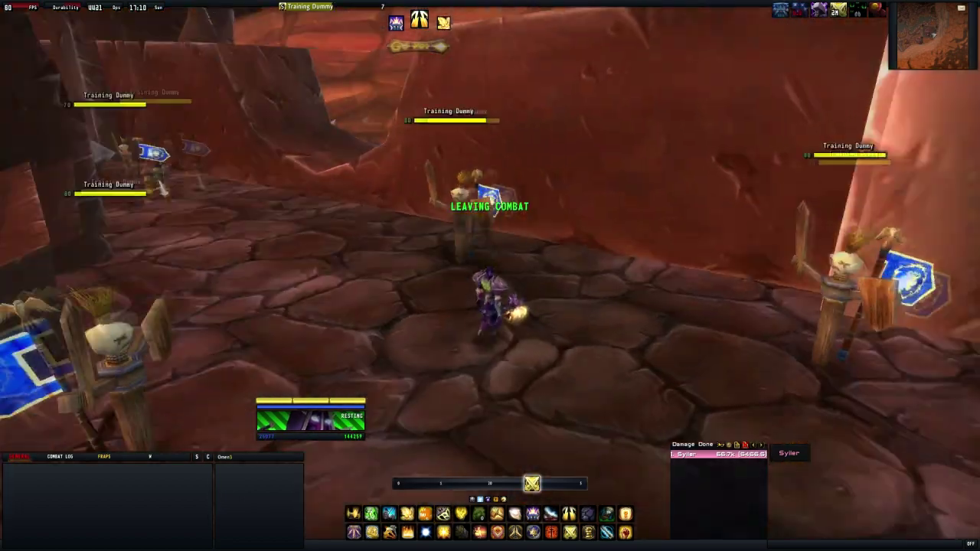
key(a)
Reload the user interface with the /reload chat command
key(Return)
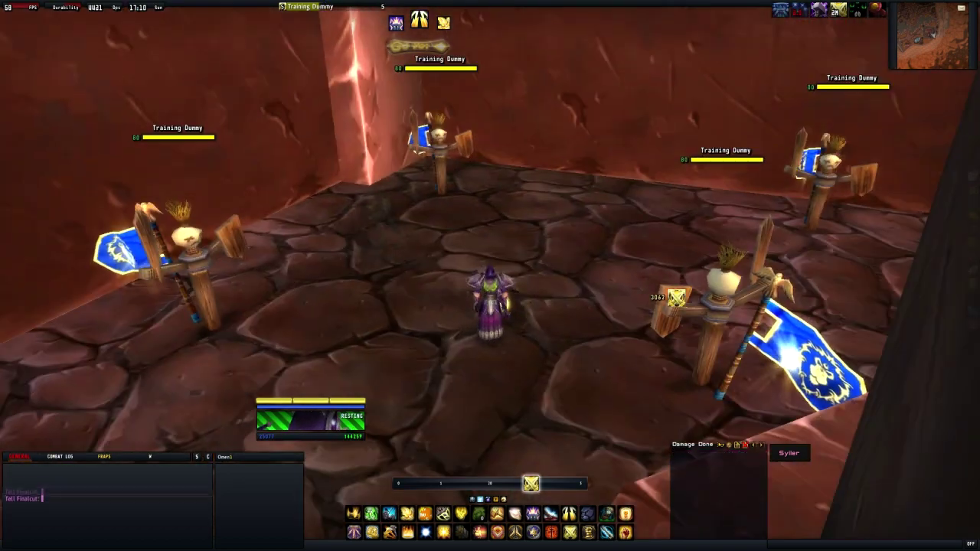
text(/reload)
key(Return)
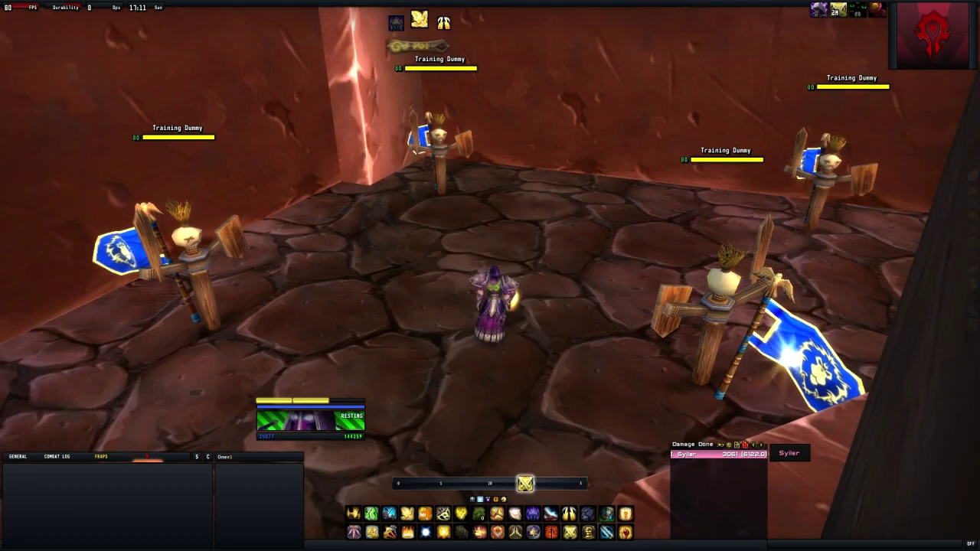
Show the world map of Orgrimmar and close it again
key(m)
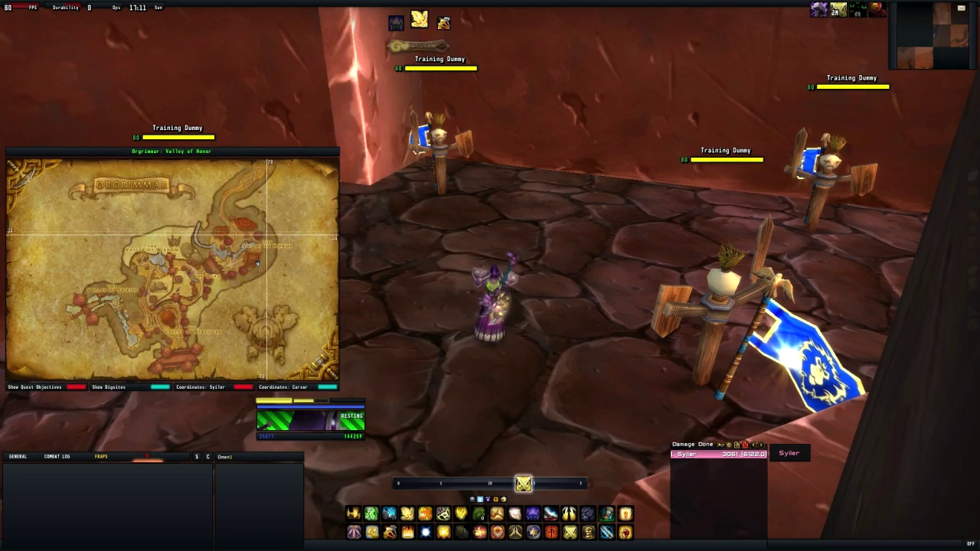
key(m)
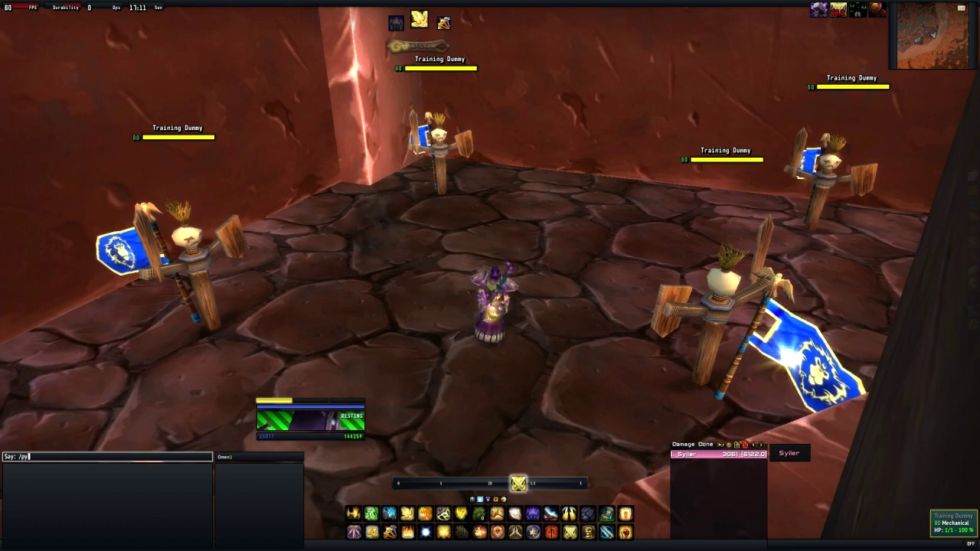
Open the Derpy User Interface settings with the /py chat command, look through the pages from Miscellaneous to Move Something, and close them
key(Return)
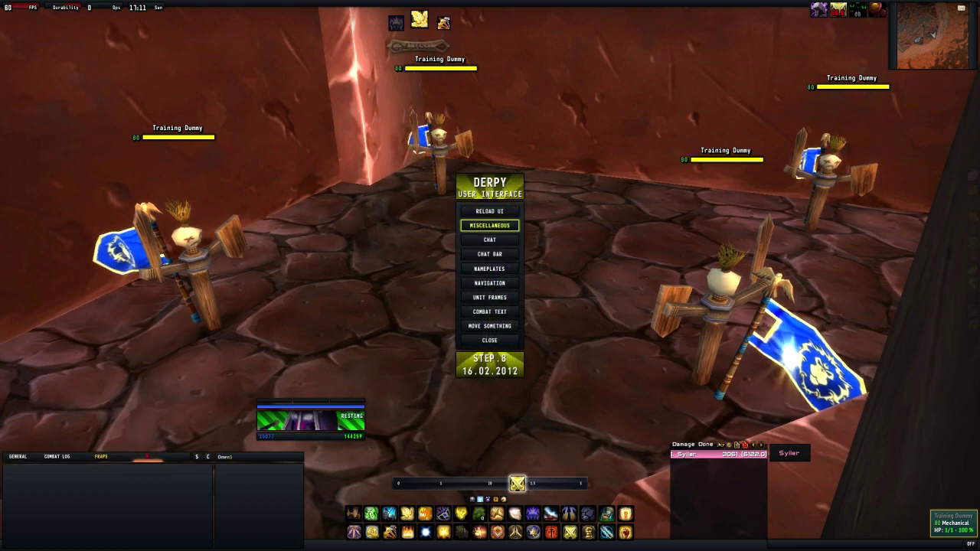
click(490, 225)
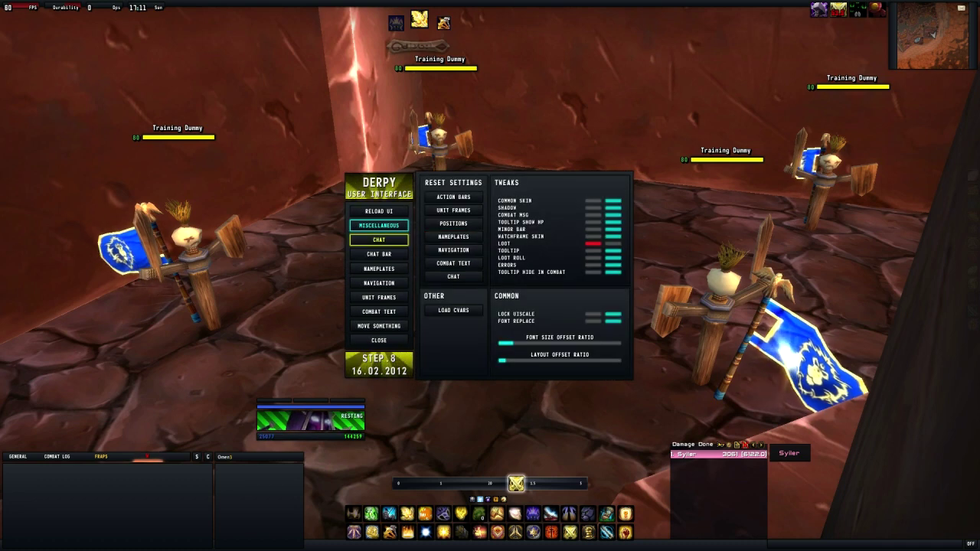
click(379, 240)
click(423, 254)
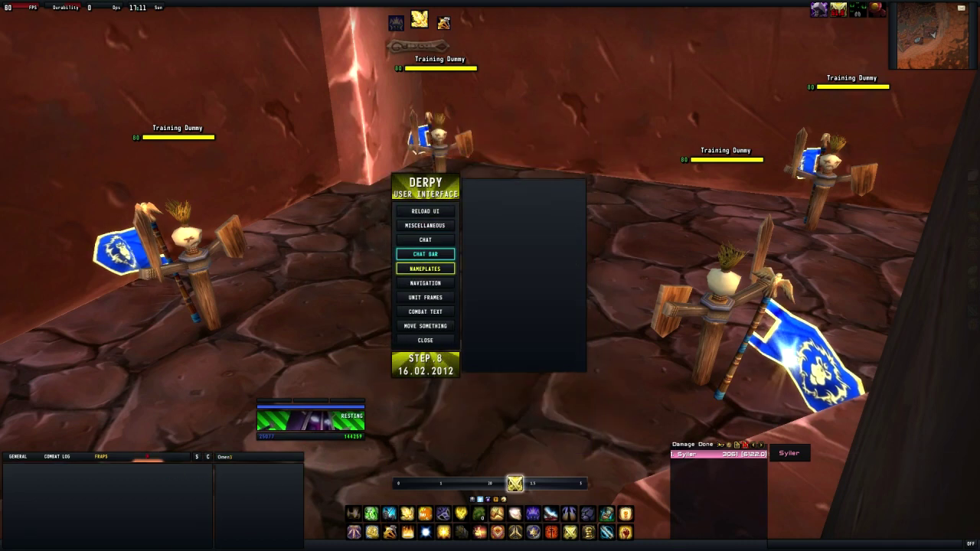
click(431, 269)
click(426, 283)
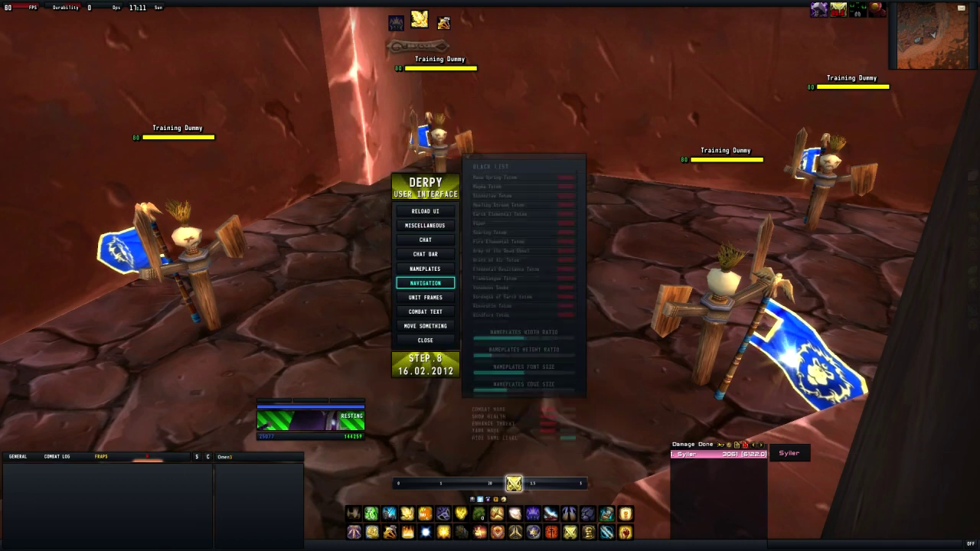
click(426, 297)
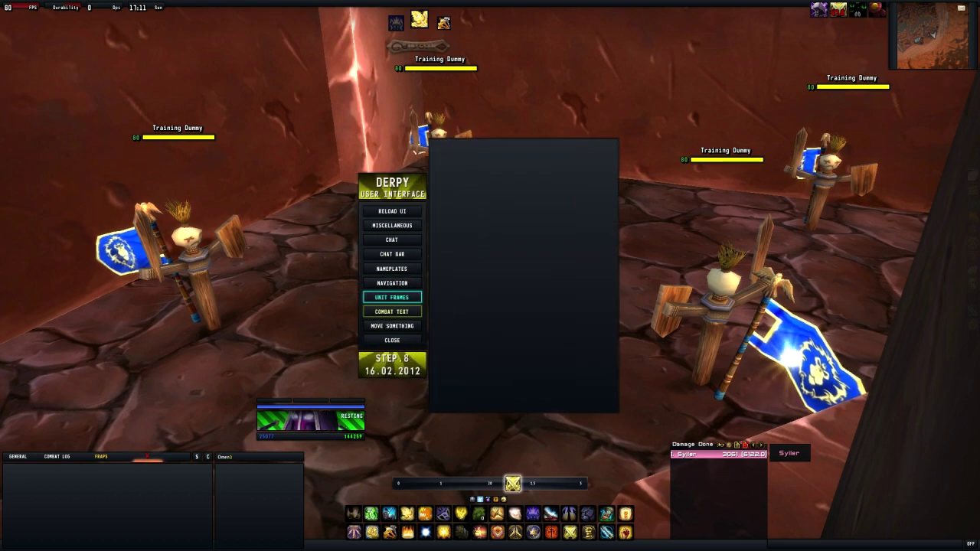
click(414, 311)
click(412, 326)
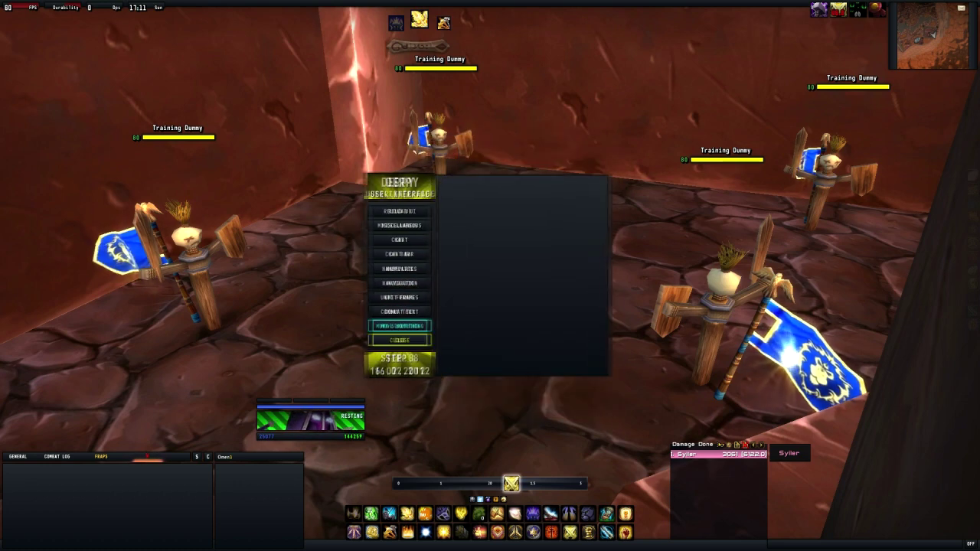
click(377, 340)
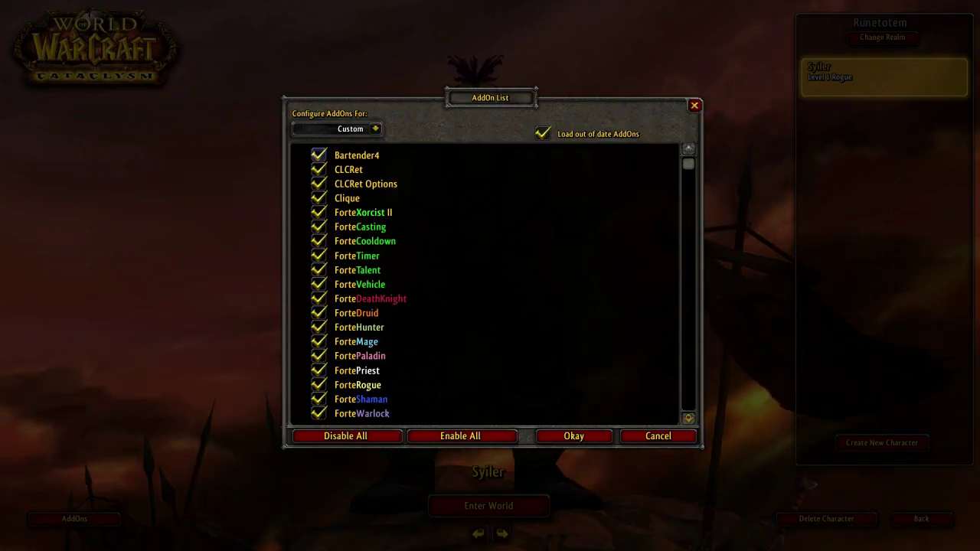
Disable the Bartender4, CLCRet, Clique and ForteXorcist II add-ons for the character
click(318, 170)
click(318, 198)
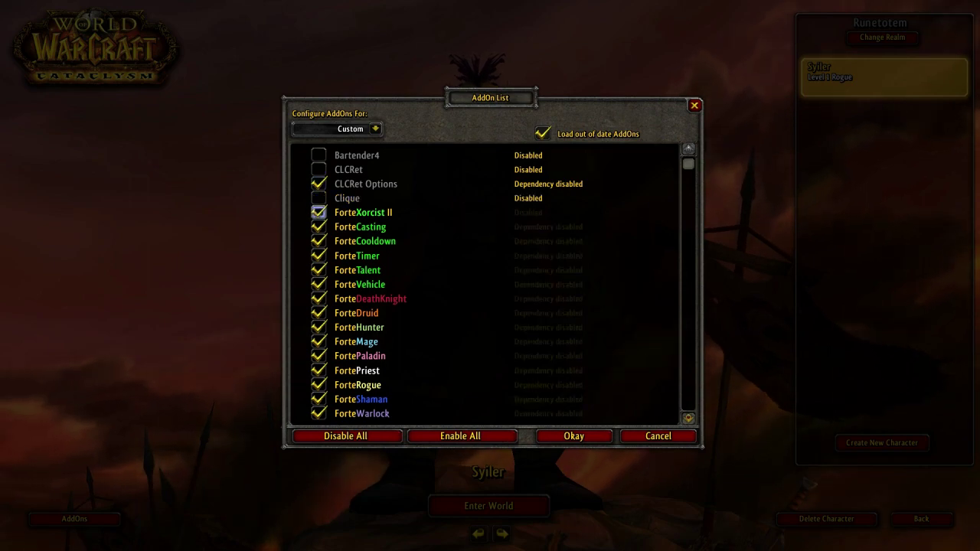
click(319, 212)
Disable the Grid, Masque, Omen3, oUF and Recount add-ons
scroll(318, 242, down, 6)
click(319, 169)
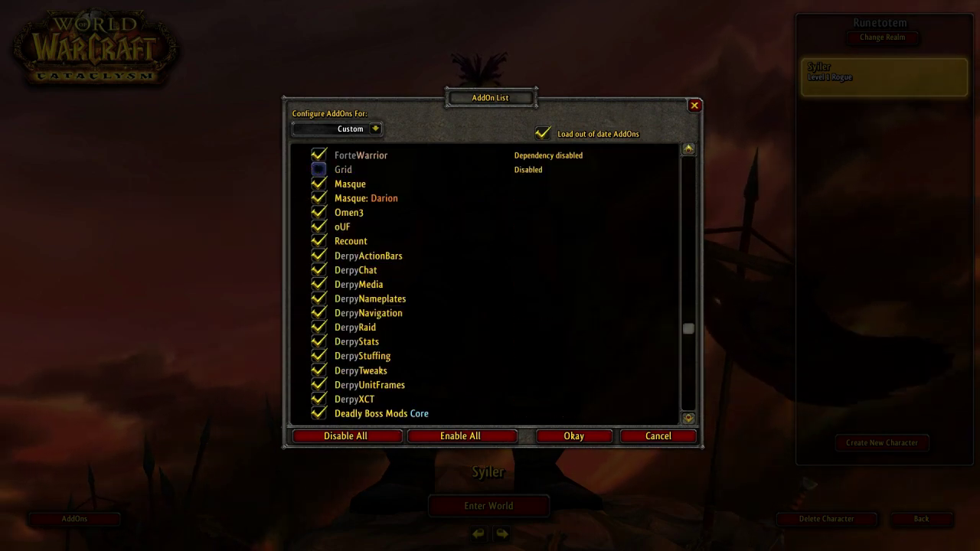
click(319, 184)
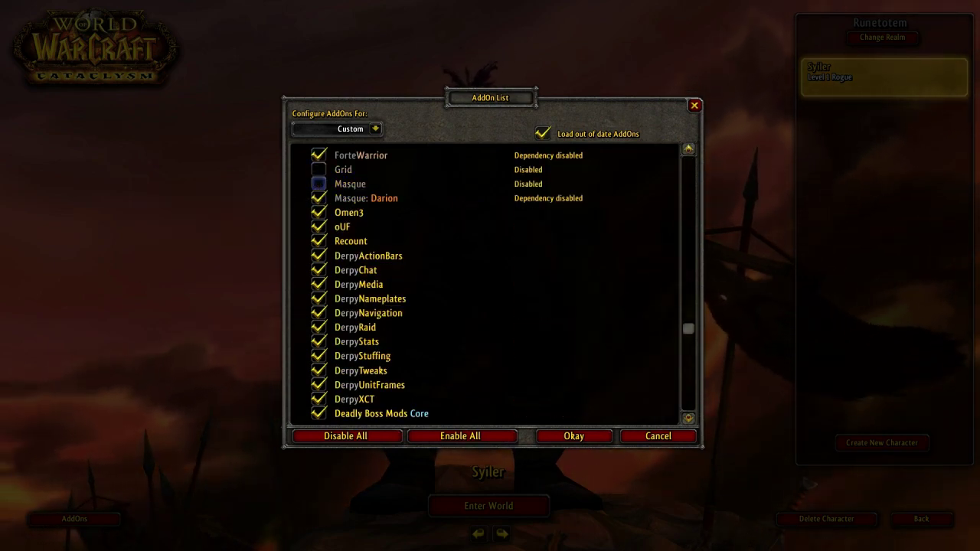
click(319, 212)
click(318, 227)
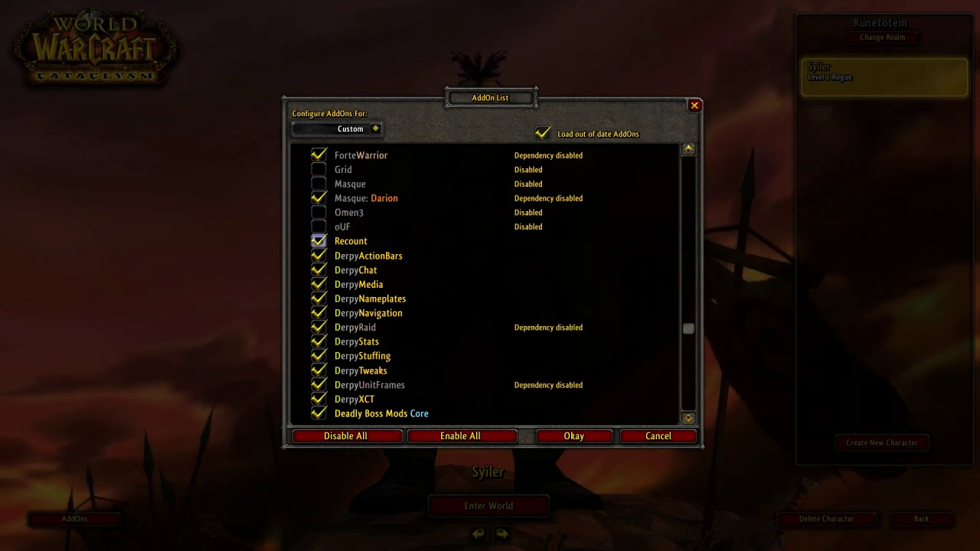
click(319, 240)
Look through the Derpy add-ons and re-enable oUF, which DerpyRaid and DerpyUnitFrames depend on
scroll(318, 239, down, 5)
scroll(318, 239, up, 5)
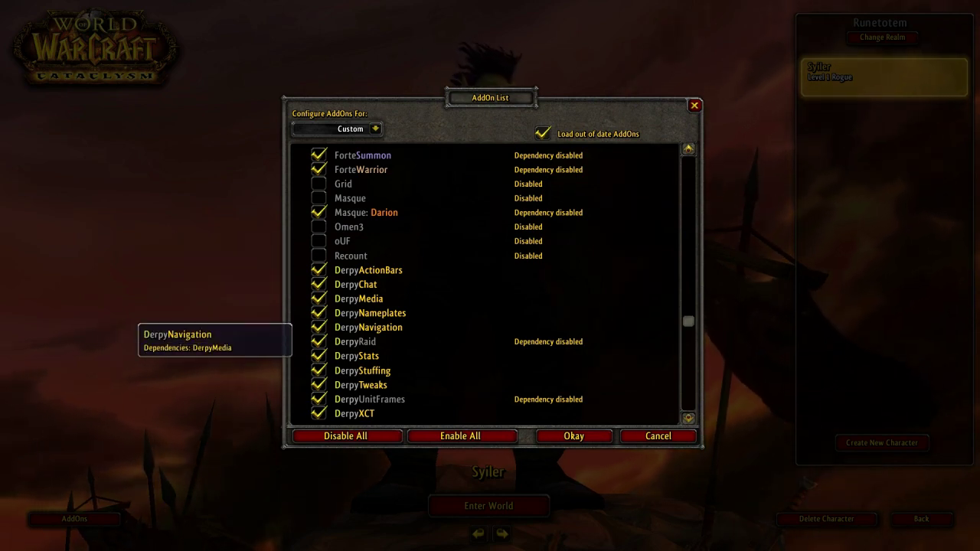
scroll(368, 327, down, 5)
scroll(368, 307, up, 5)
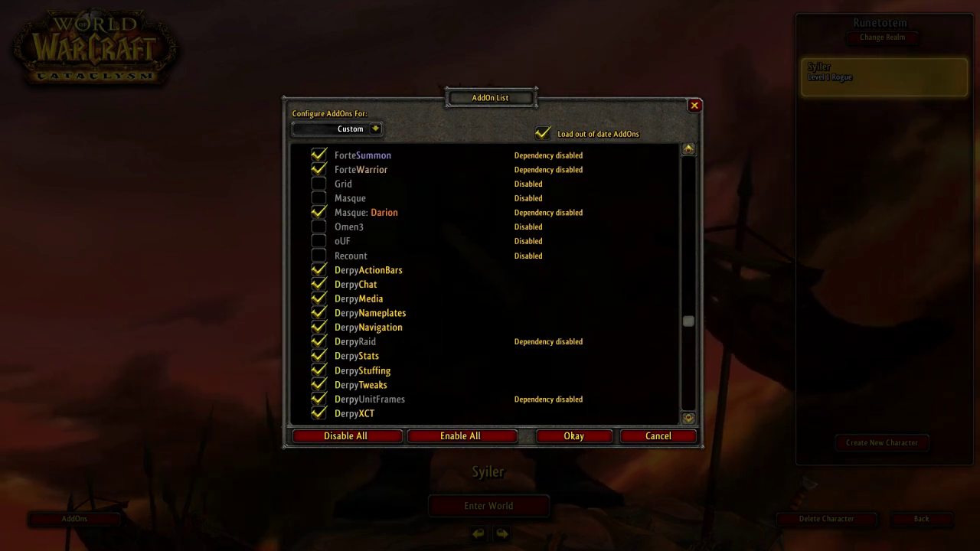
click(318, 241)
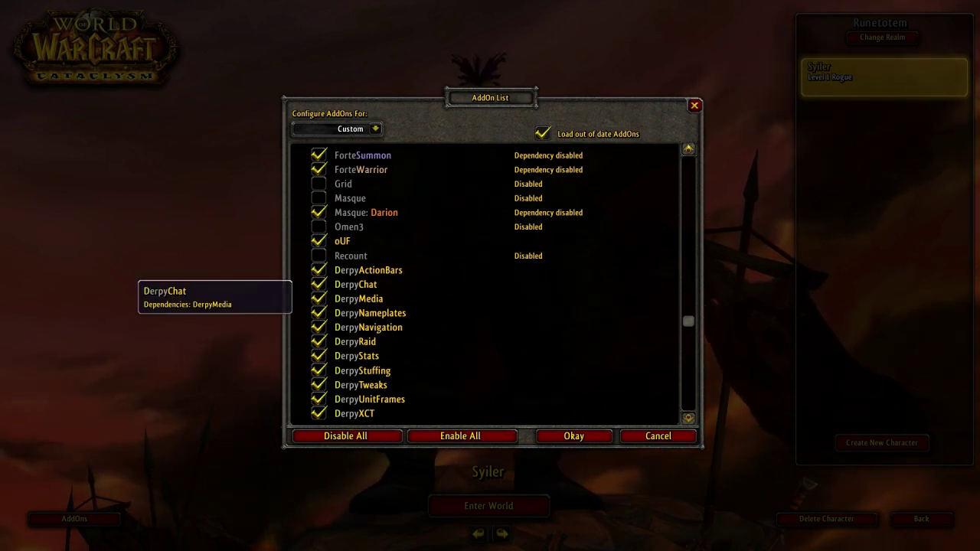
Disable Deadly Boss Mods Core and the DBM modules Options GUI, Baradin Hold and Bastion of Twilight
scroll(356, 285, down, 4)
click(318, 284)
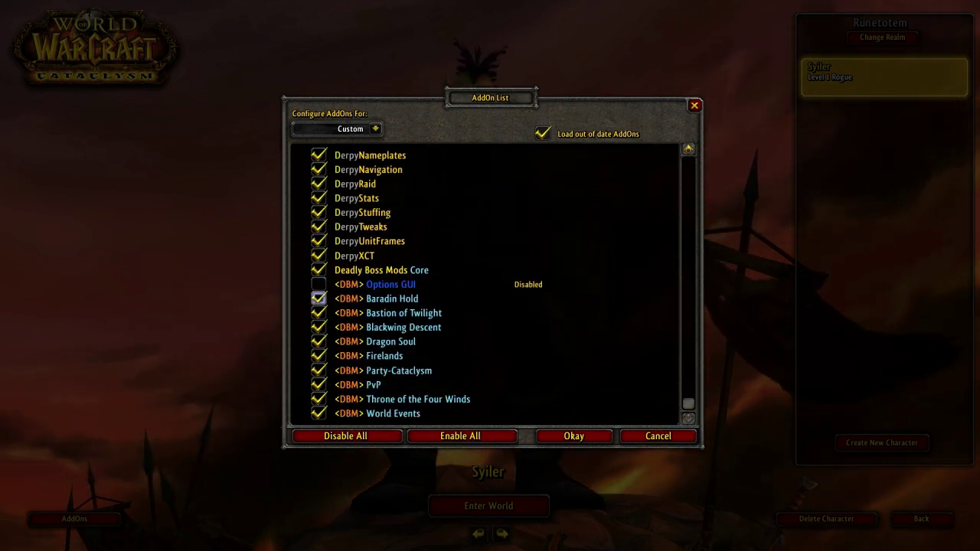
click(319, 270)
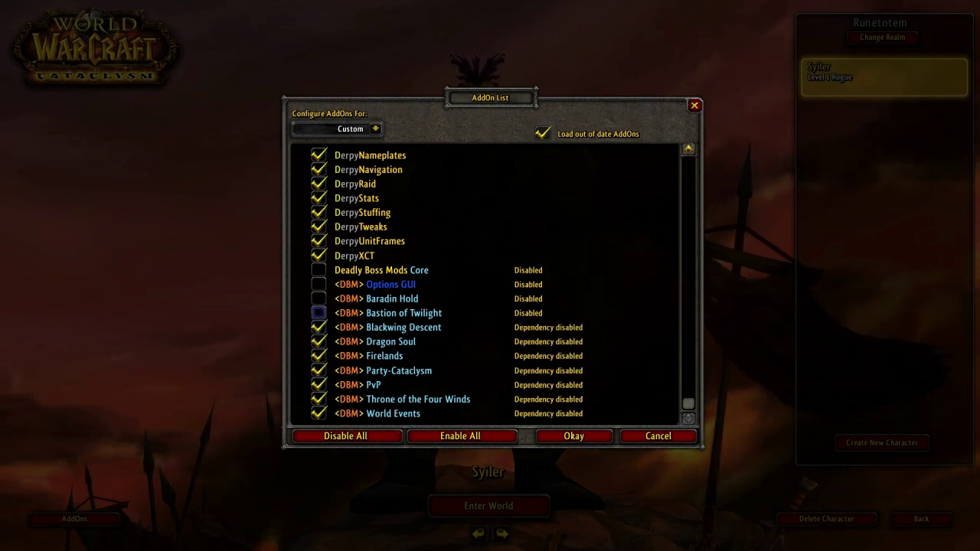
Review the whole add-on list once more, accept it and enter the world with the level 1 rogue
scroll(345, 299, up, 10)
scroll(345, 299, down, 6)
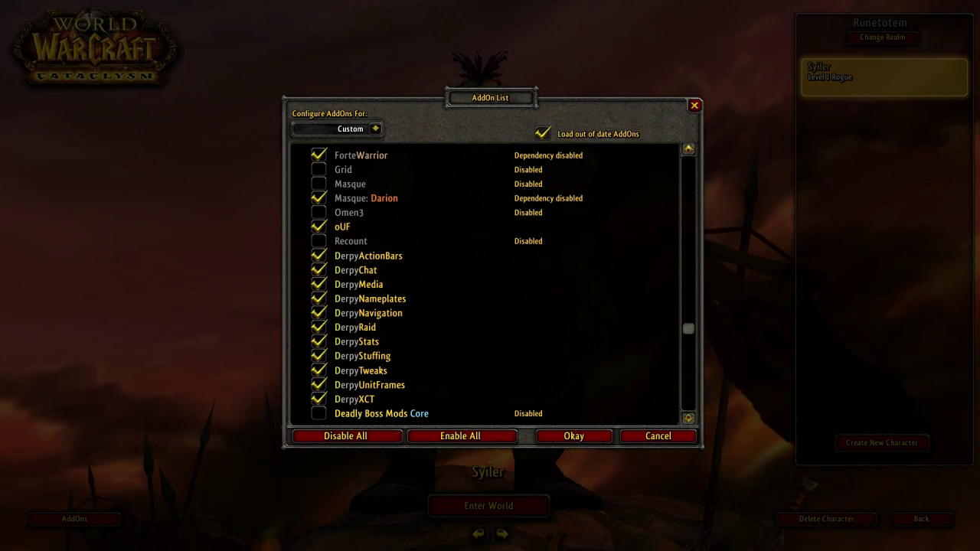
scroll(344, 299, down, 10)
scroll(345, 298, up, 10)
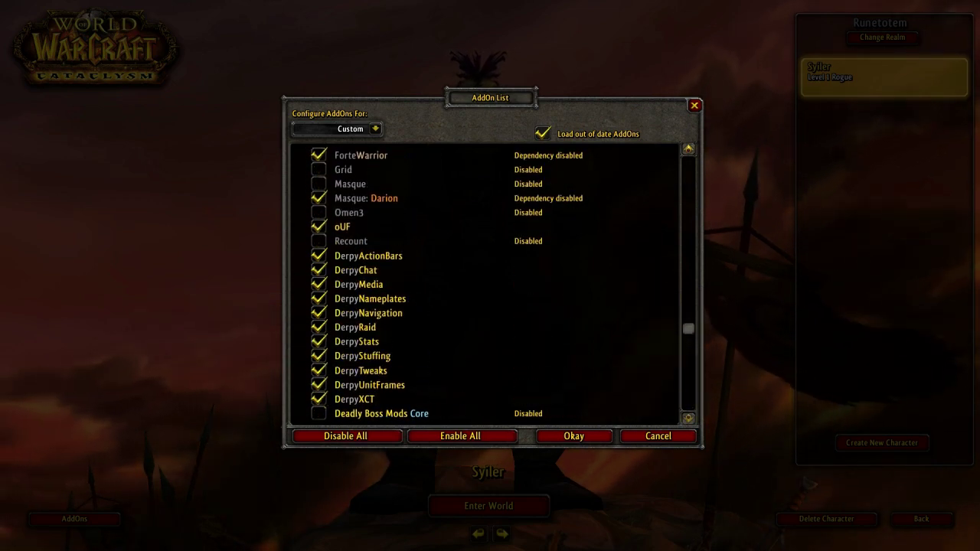
scroll(345, 170, up, 6)
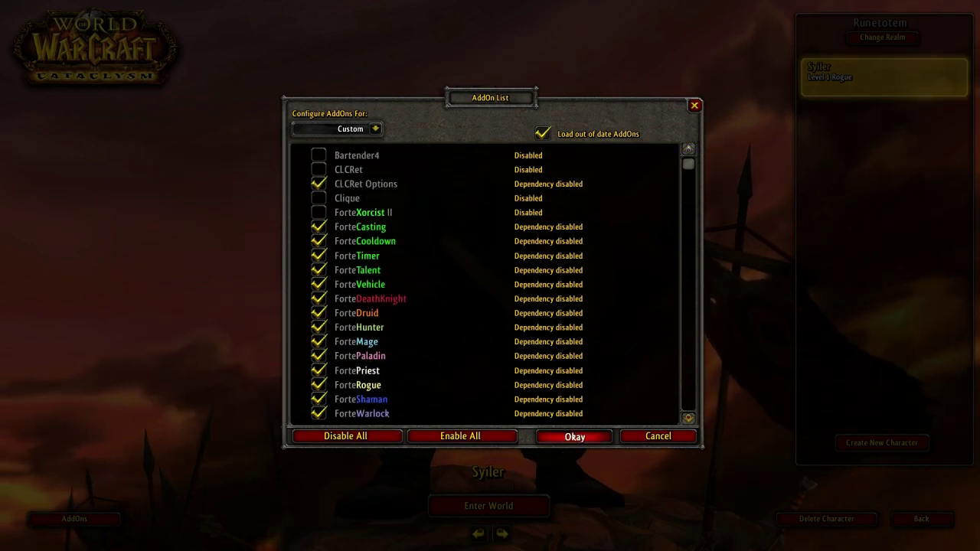
click(573, 436)
key(Return)
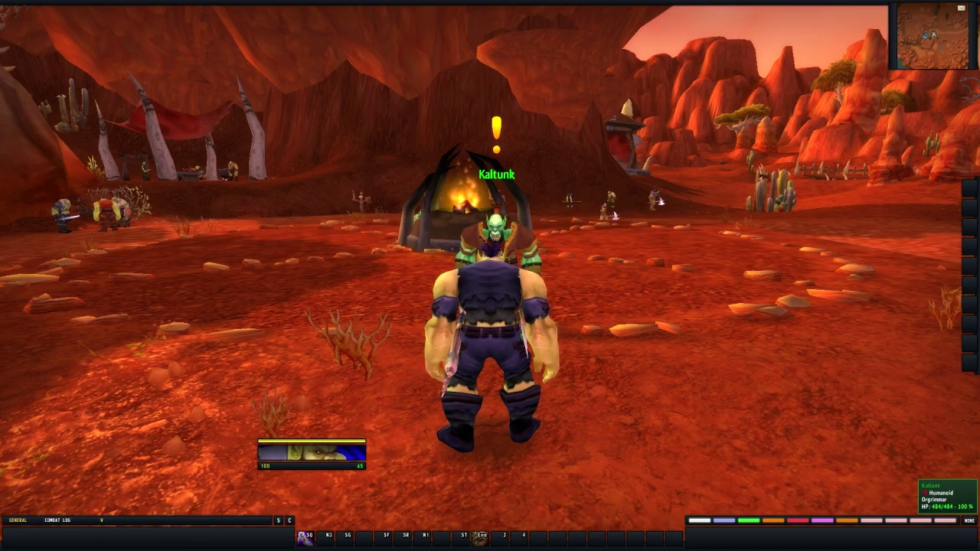
Turn the character away from Kaltunk to face the open road
key(a)
key(d)
key(a)
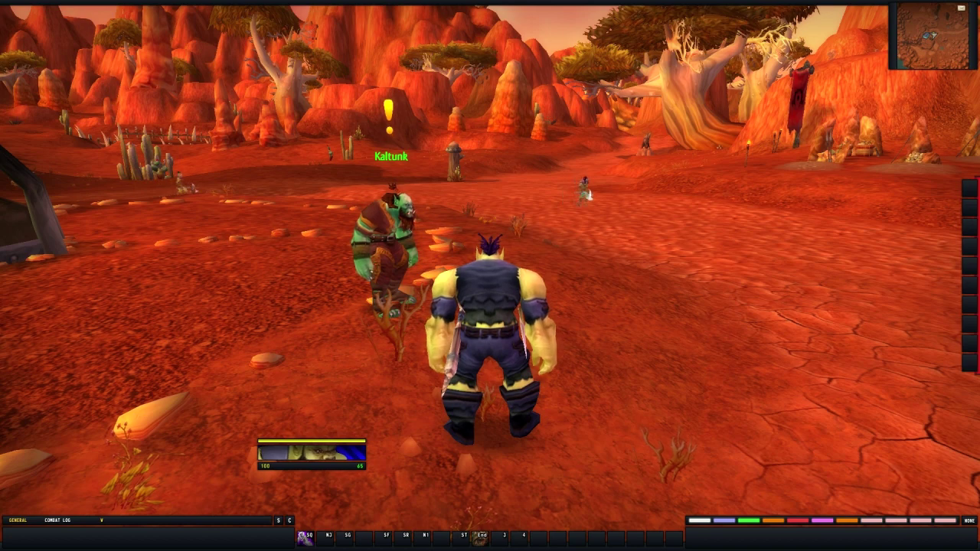
Display the MicroMenu bar, view Character Info, Spellbook and Guild Finder from it, and close the Spellbook and Guild Finder
mouse_move(969, 176)
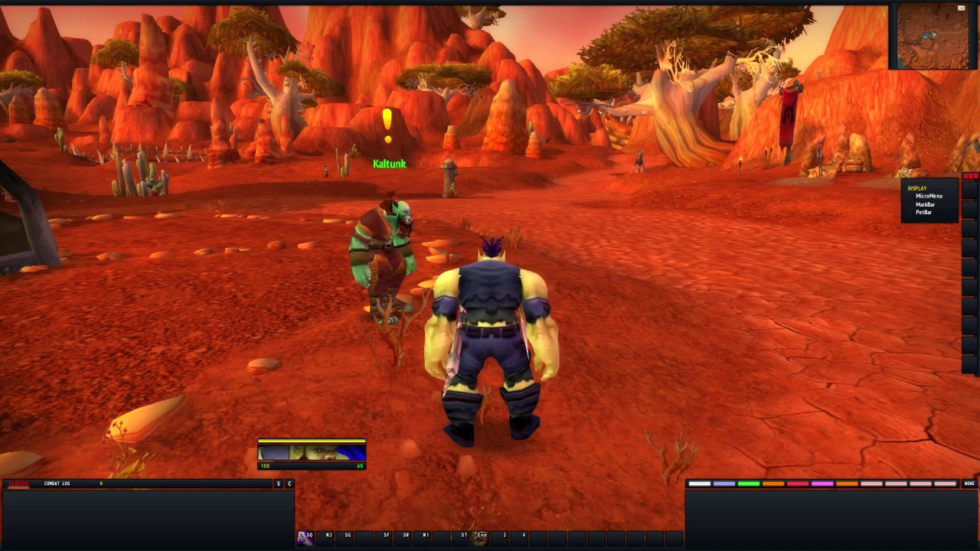
click(929, 196)
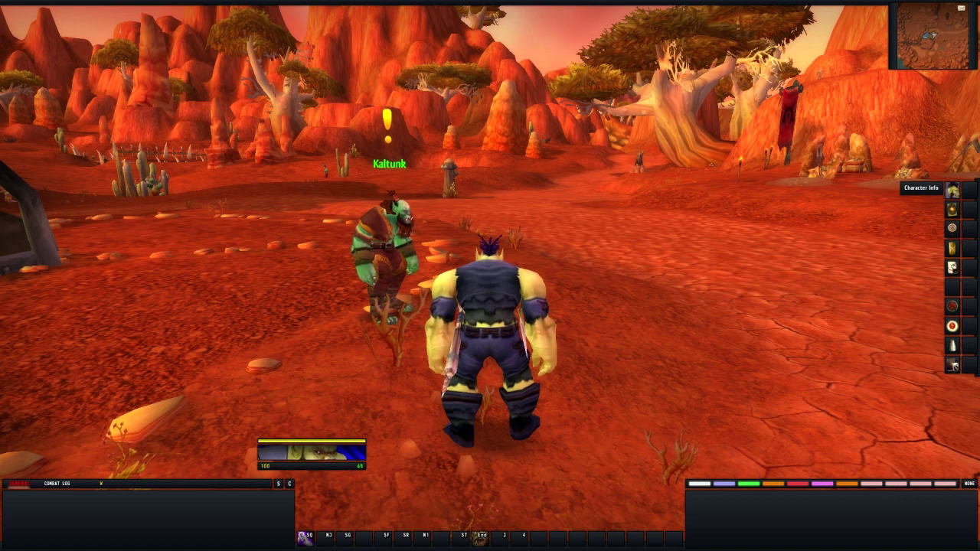
click(953, 190)
click(953, 209)
click(952, 268)
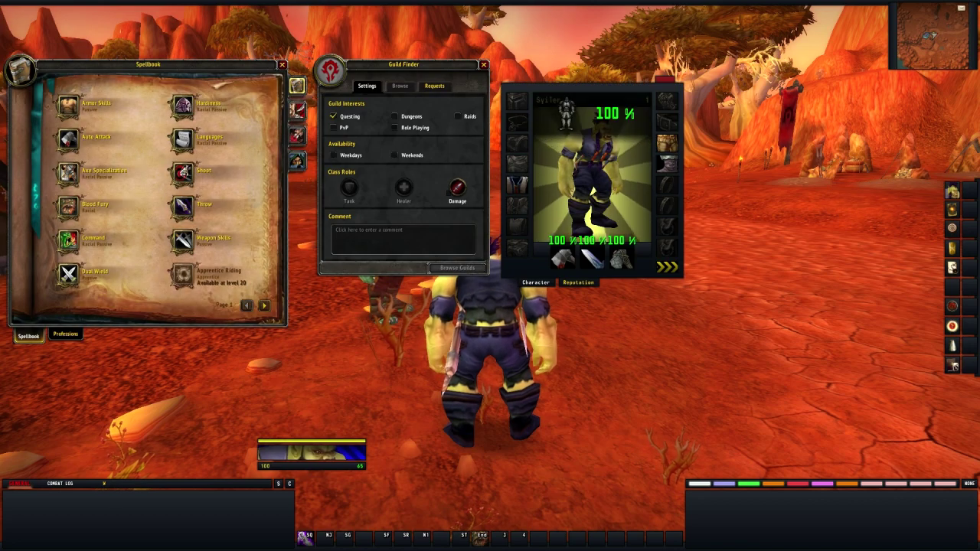
key(p)
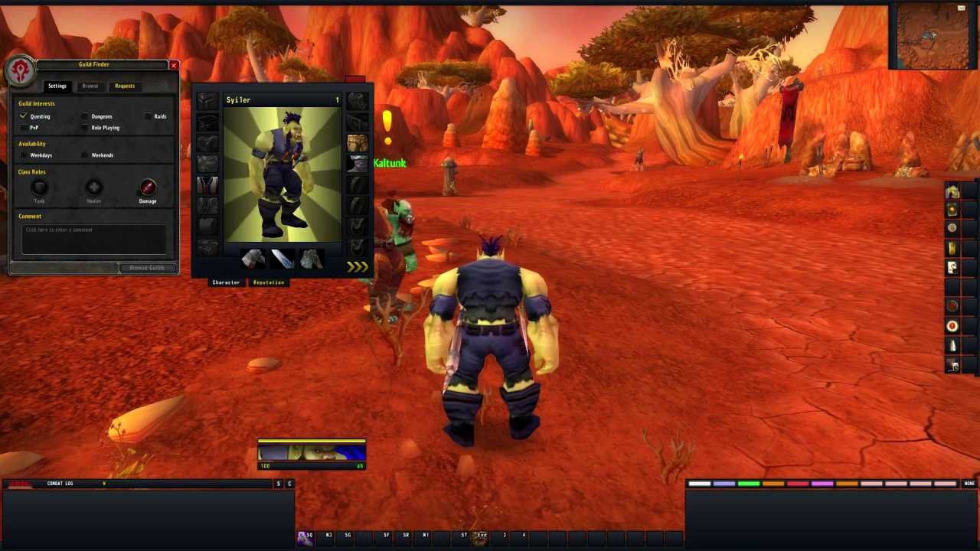
key(j)
Display the MarkBar and the PetBar alongside the MicroMenu
click(965, 176)
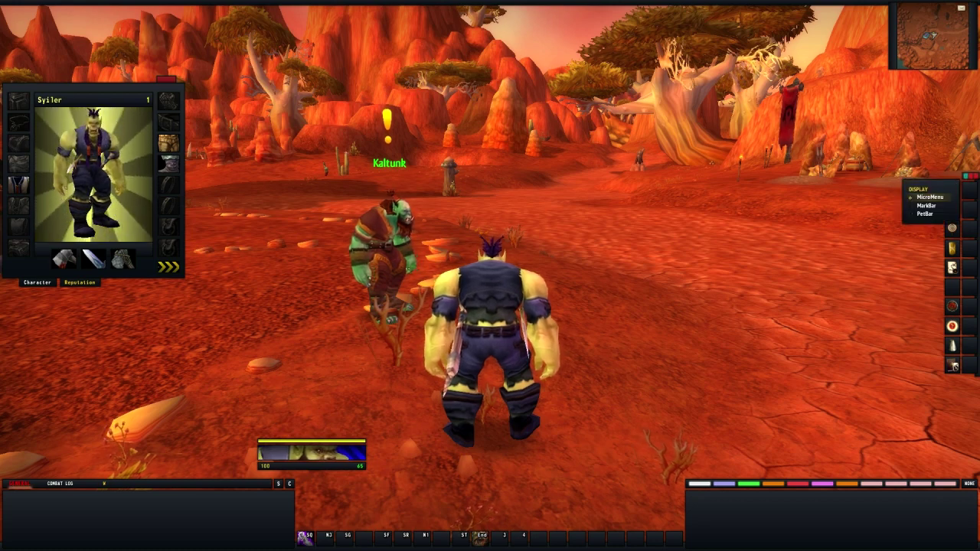
click(935, 207)
click(967, 176)
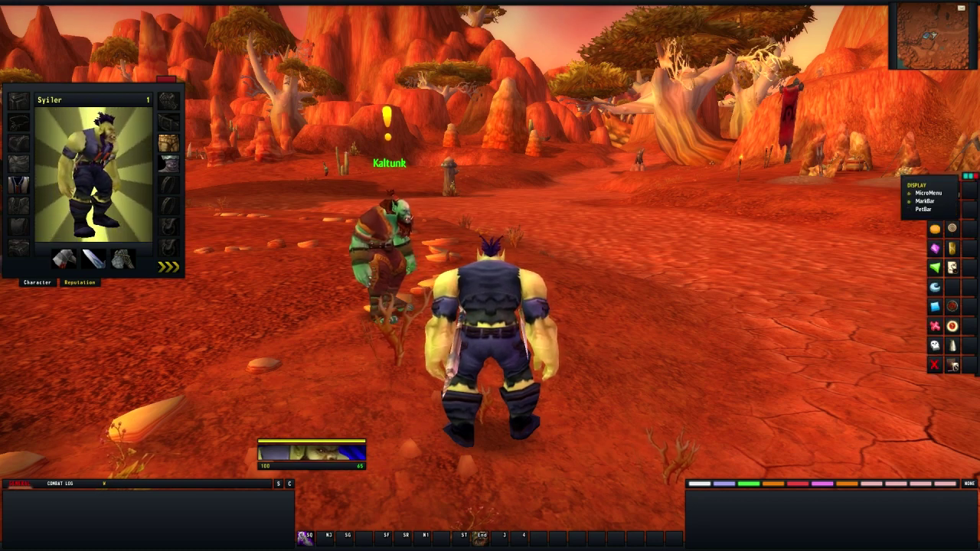
click(928, 209)
Hide the MicroMenu, MarkBar and PetBar again
click(967, 176)
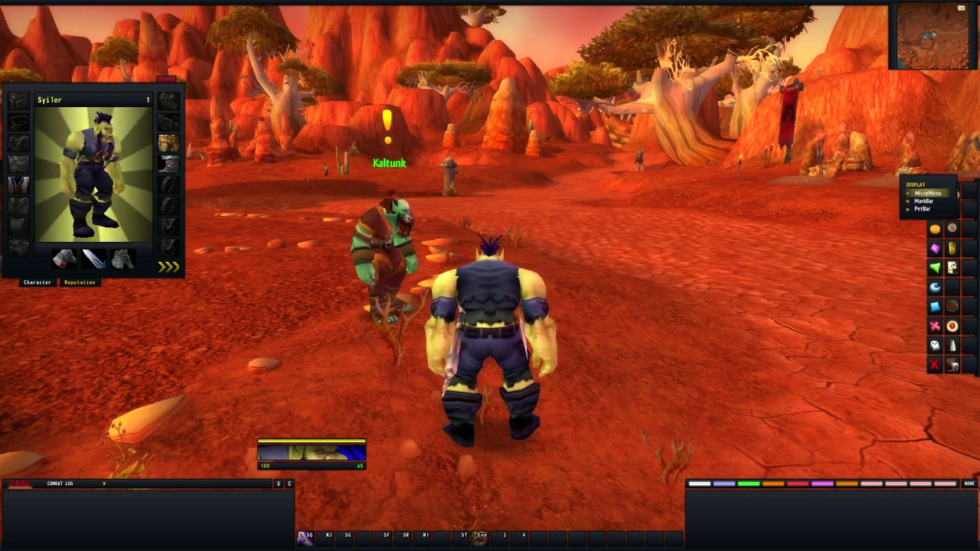
click(928, 193)
click(967, 177)
click(927, 205)
click(968, 177)
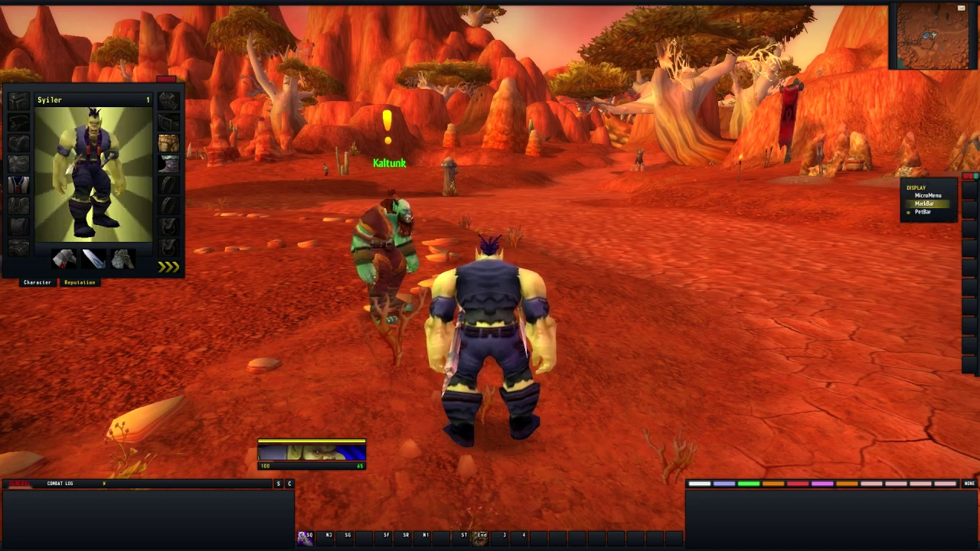
click(926, 214)
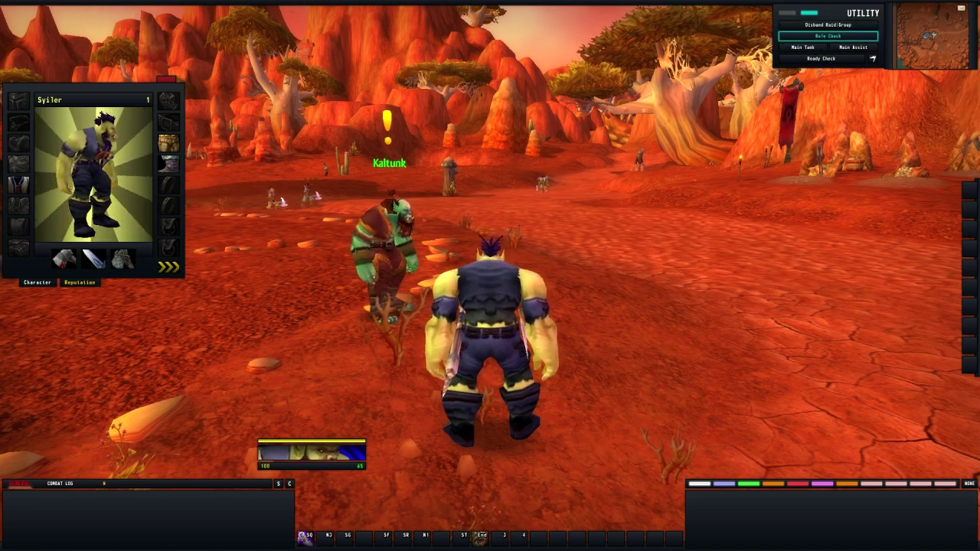
Target Kaltunk, clear the target, and switch the Utility panel beside the minimap to its Tweaks page
click(386, 249)
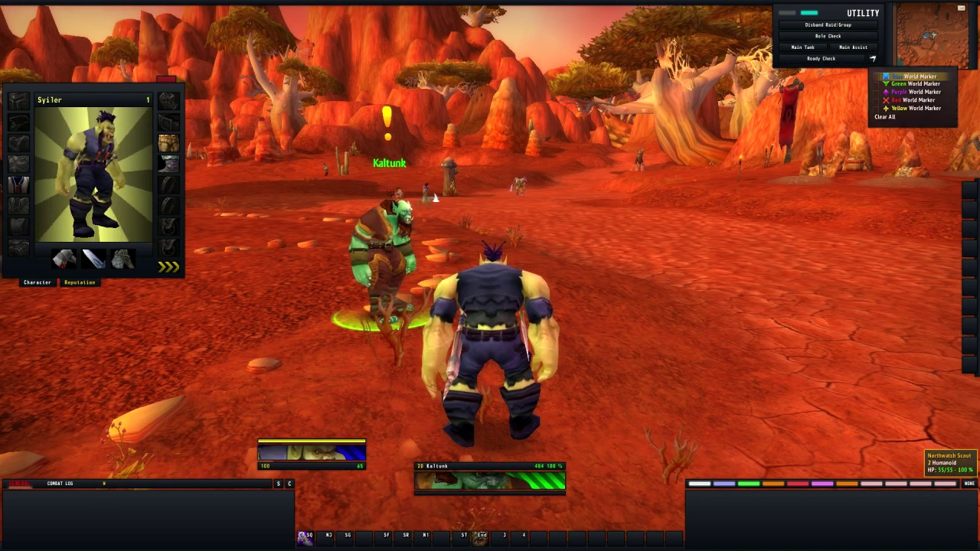
key(Escape)
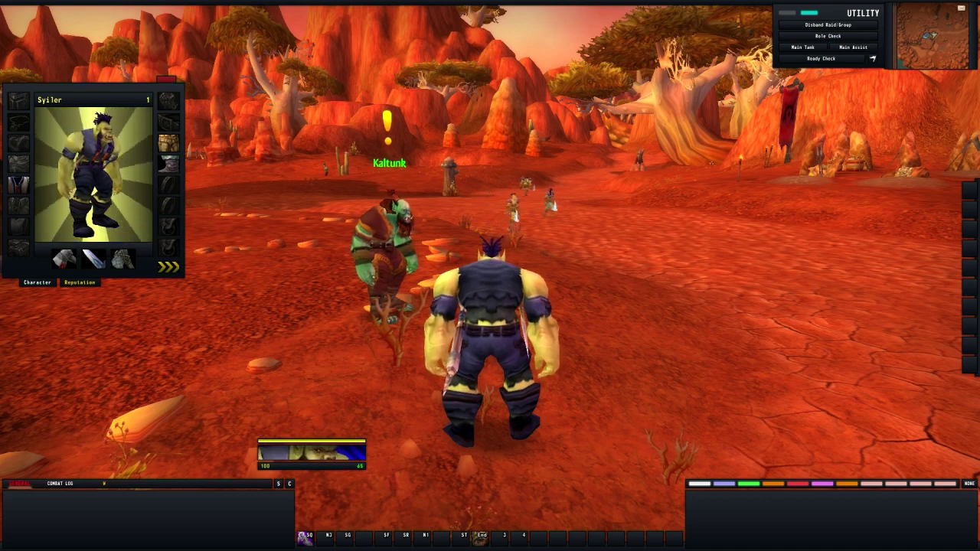
click(787, 12)
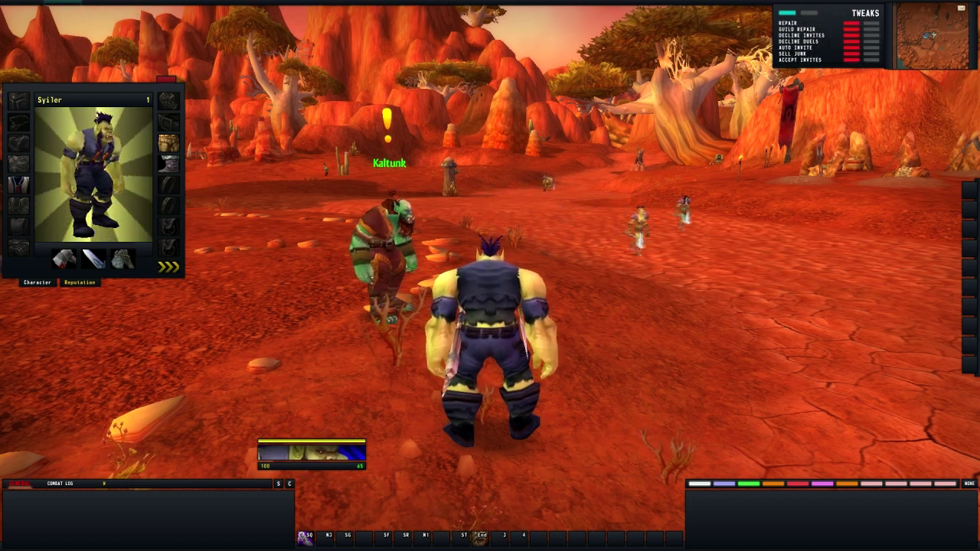
Assign Latency, Mastery, Resilience, Clocks and Durability, in that order, to the first five slots of the stats bar
click(63, 3)
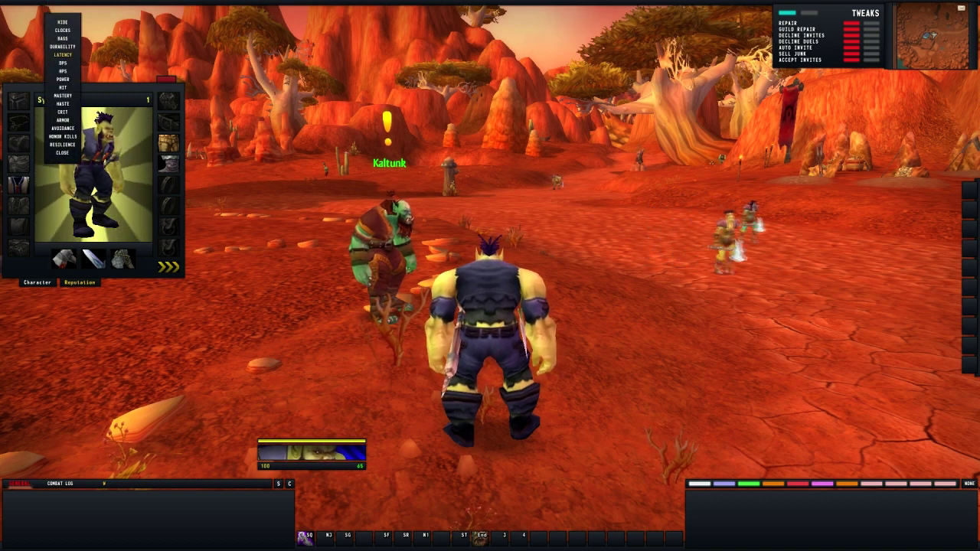
click(63, 54)
click(104, 4)
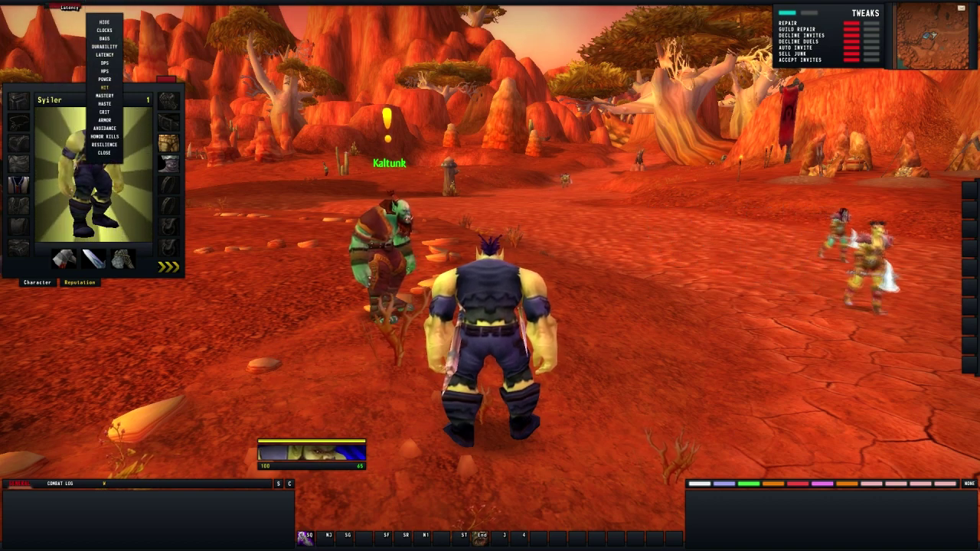
click(104, 100)
click(146, 3)
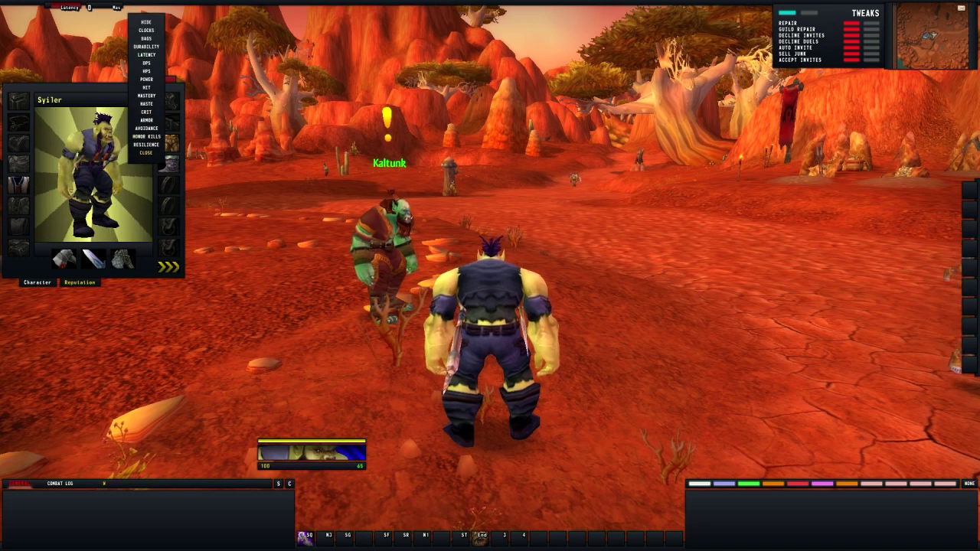
click(147, 125)
click(187, 3)
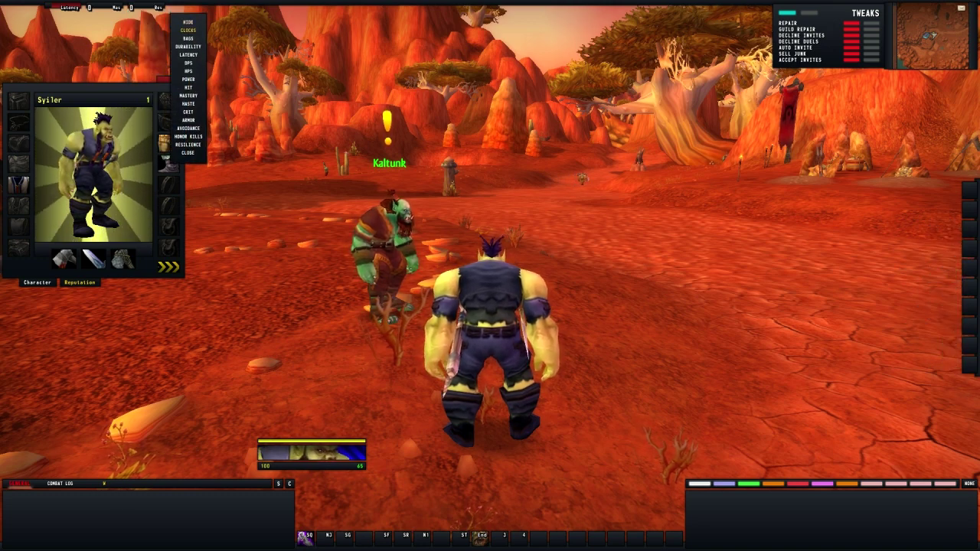
click(188, 29)
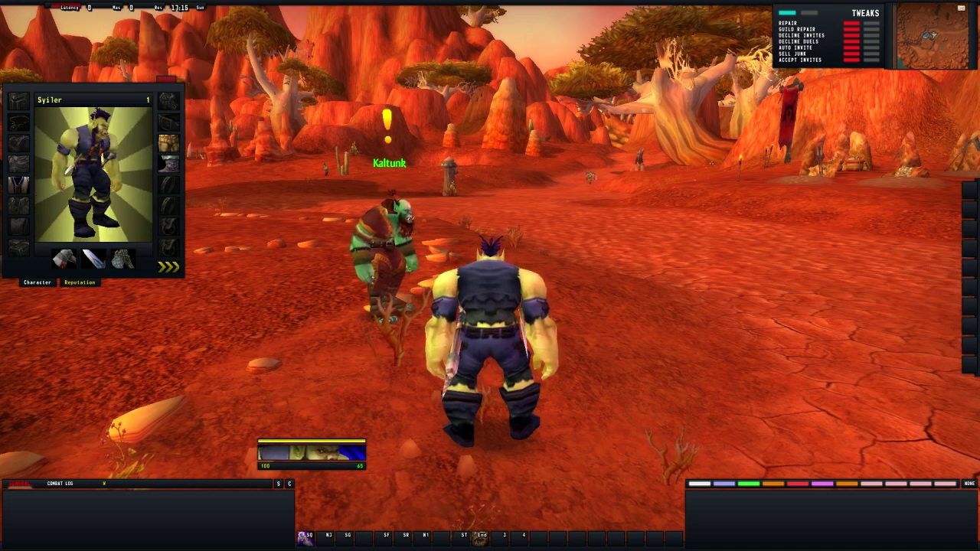
click(230, 3)
click(230, 47)
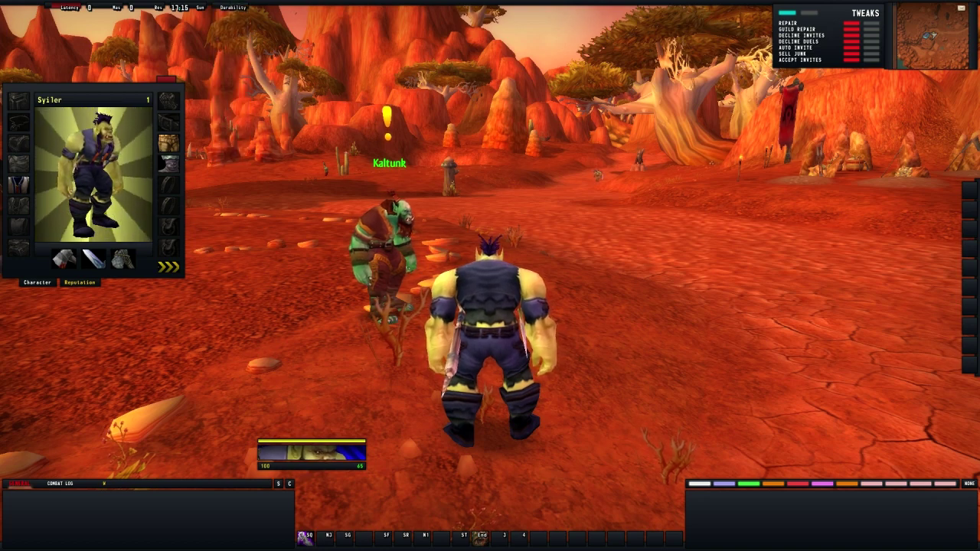
Close the character window through the Durability stat, and open the calendar from the clock and close it again
click(232, 7)
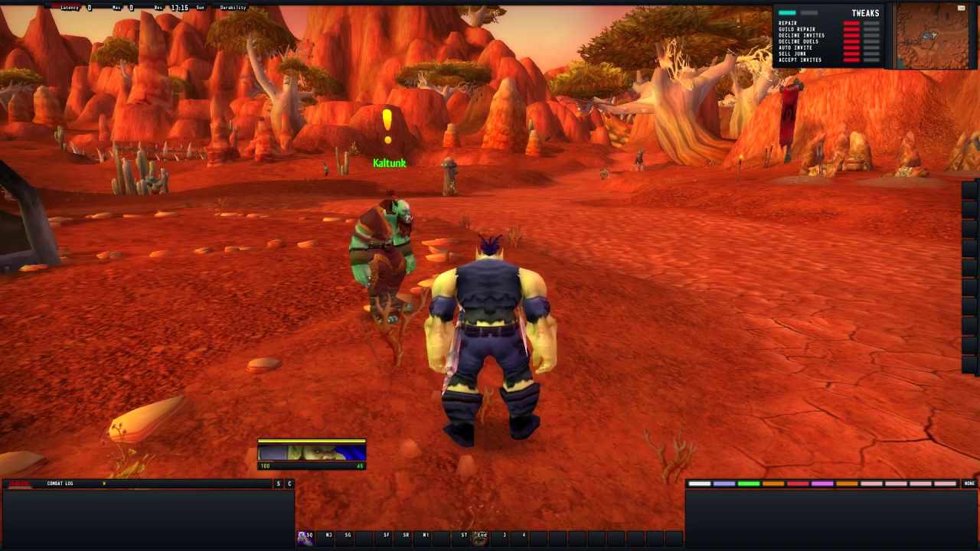
click(183, 7)
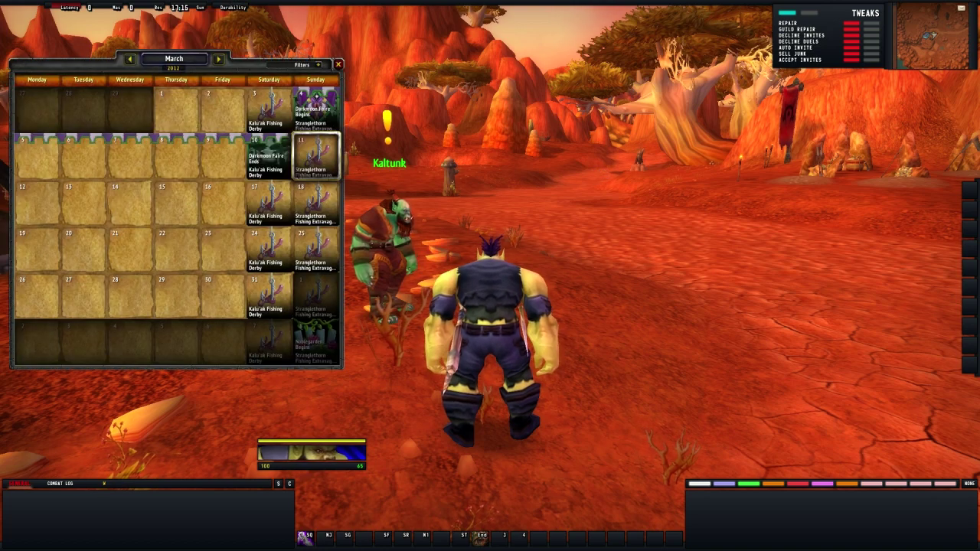
click(339, 64)
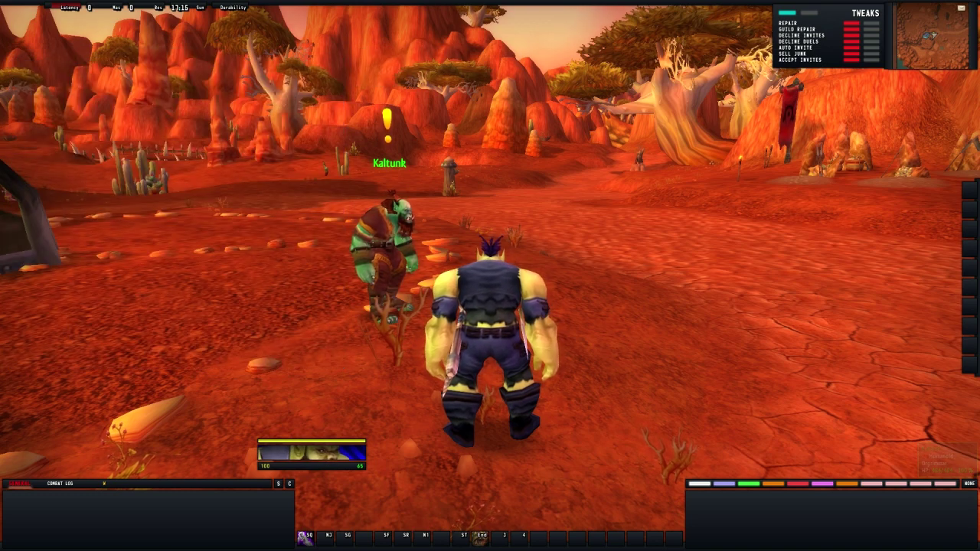
Try the coloured chat bar's channels, including Guild, Say and LocalDefense, and leave the chat entry without sending anything
click(748, 484)
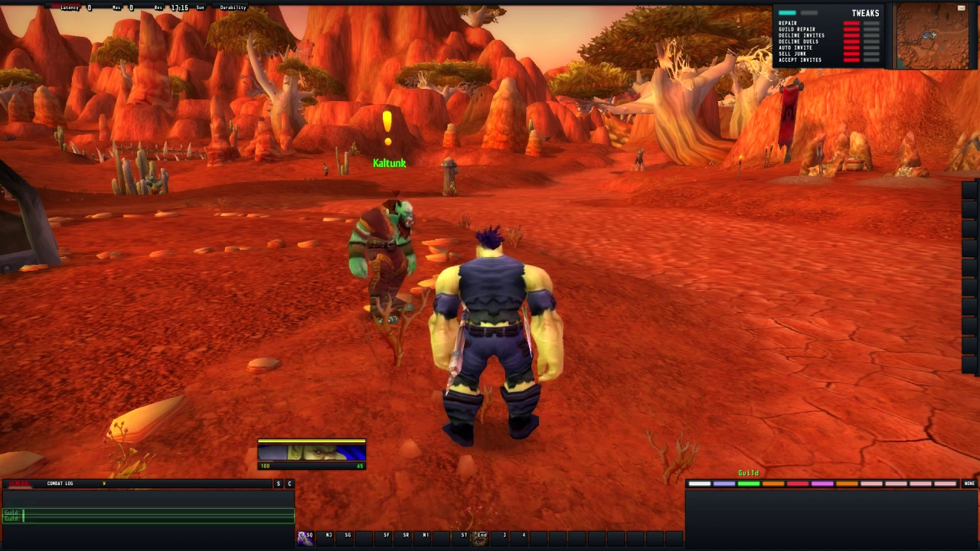
click(699, 484)
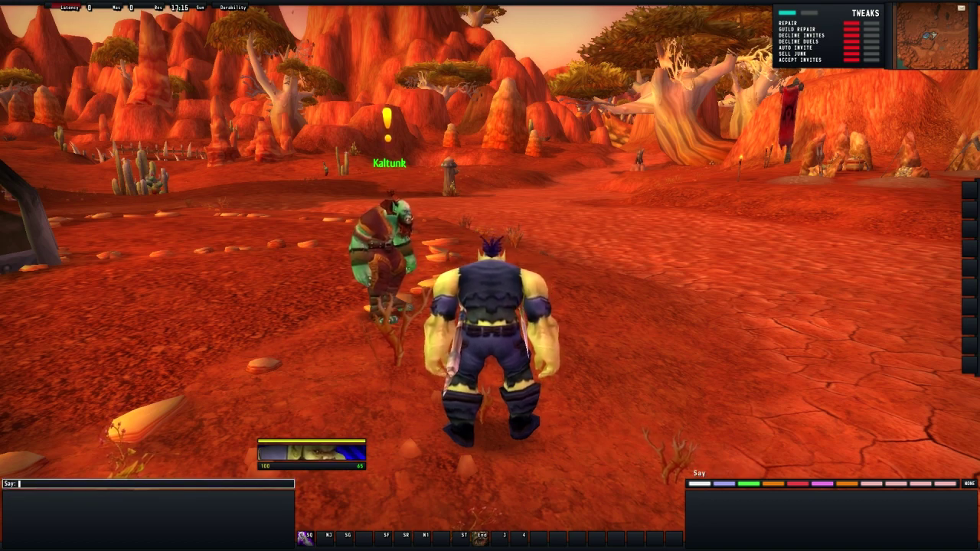
click(799, 484)
click(873, 484)
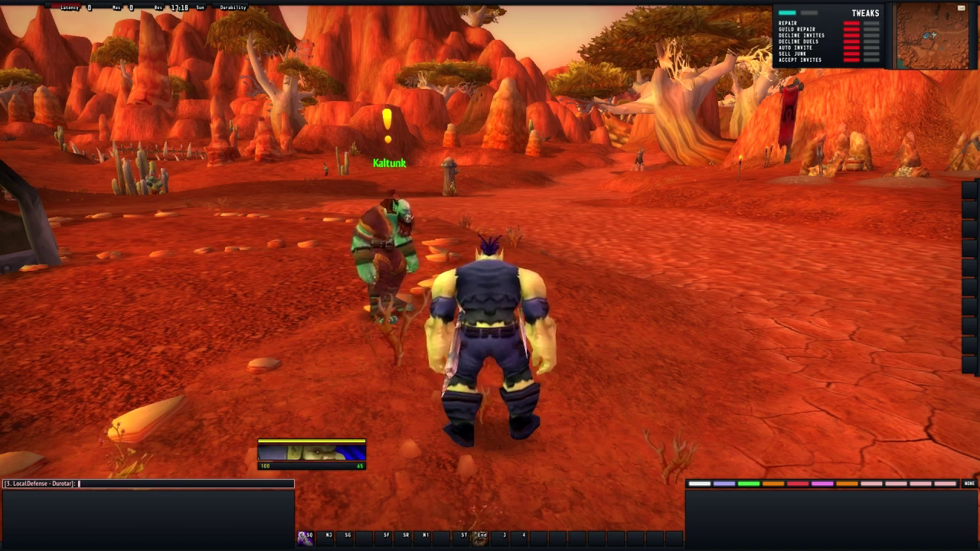
key(Escape)
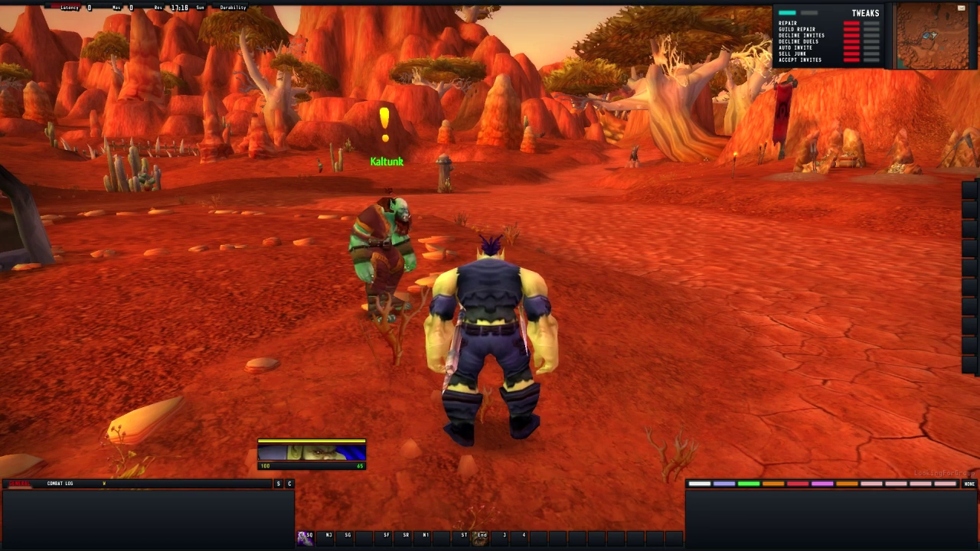
Open the Derpy configuration with its chat command, set the Layout Offset Ratio in Miscellaneous to 37, and reload the interface
text(/4)
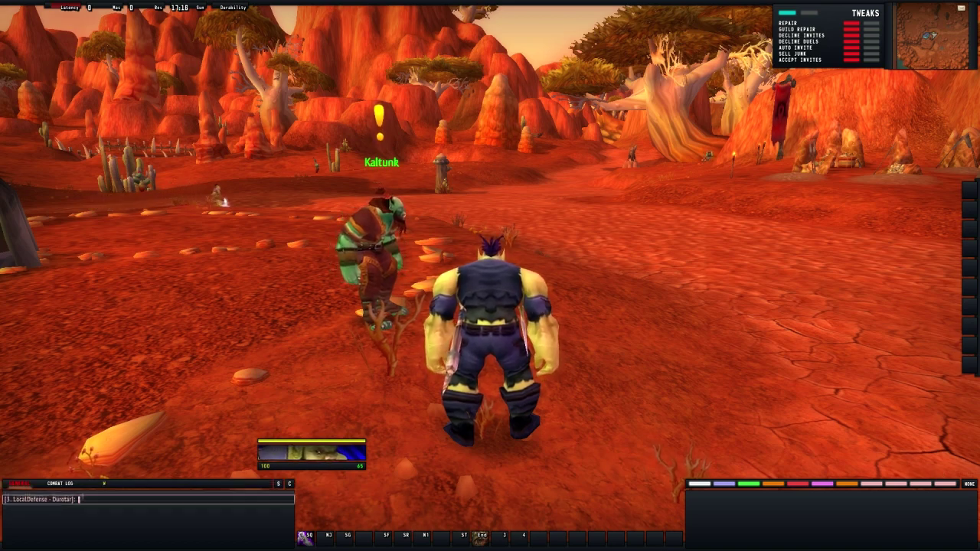
text( /)
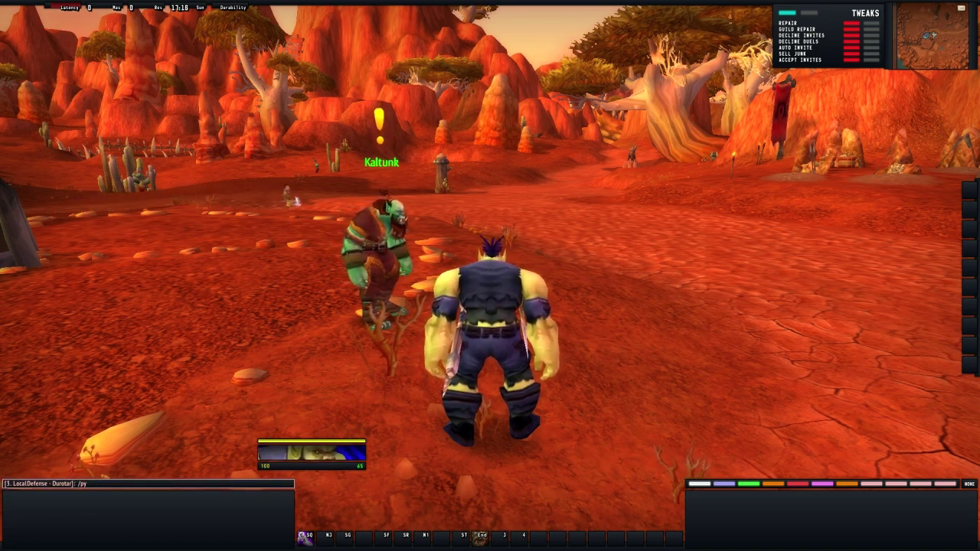
text(py)
key(Return)
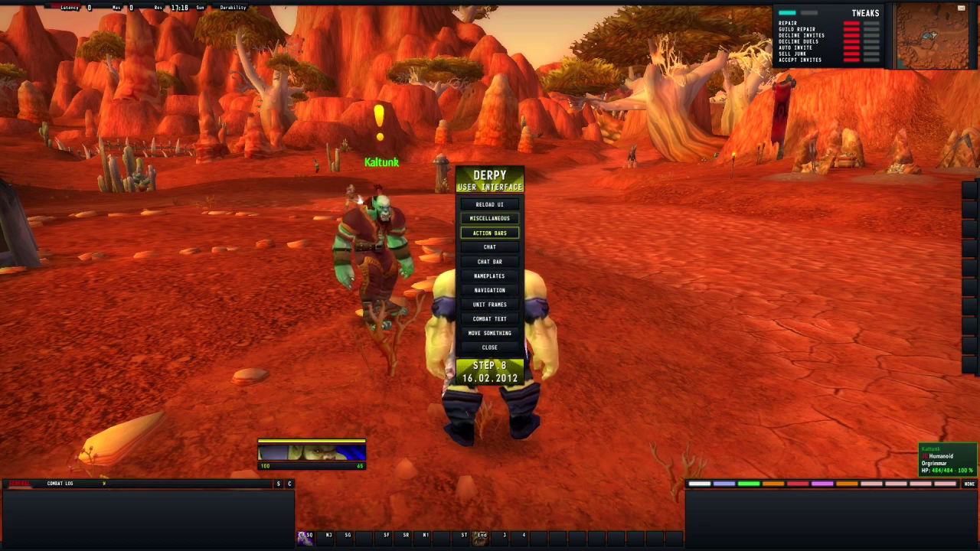
click(490, 219)
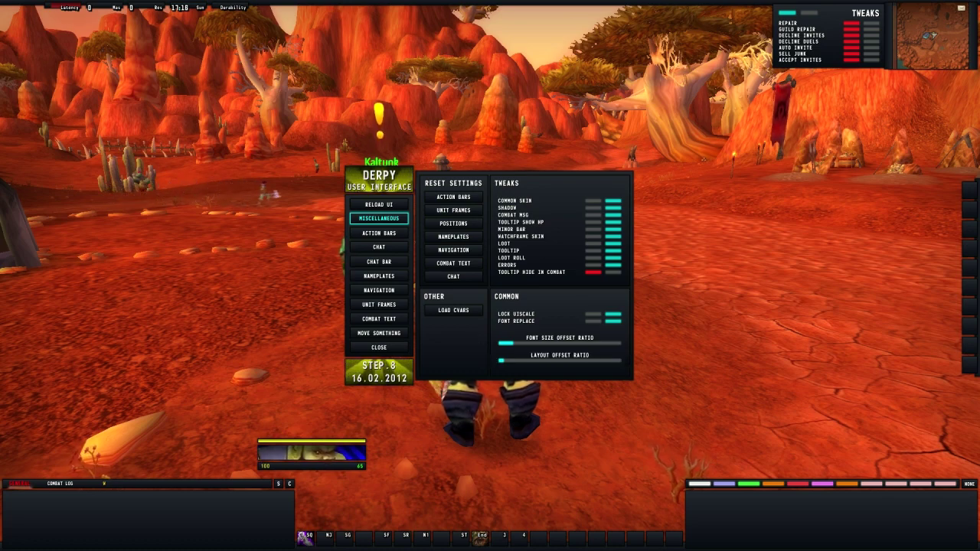
click(624, 361)
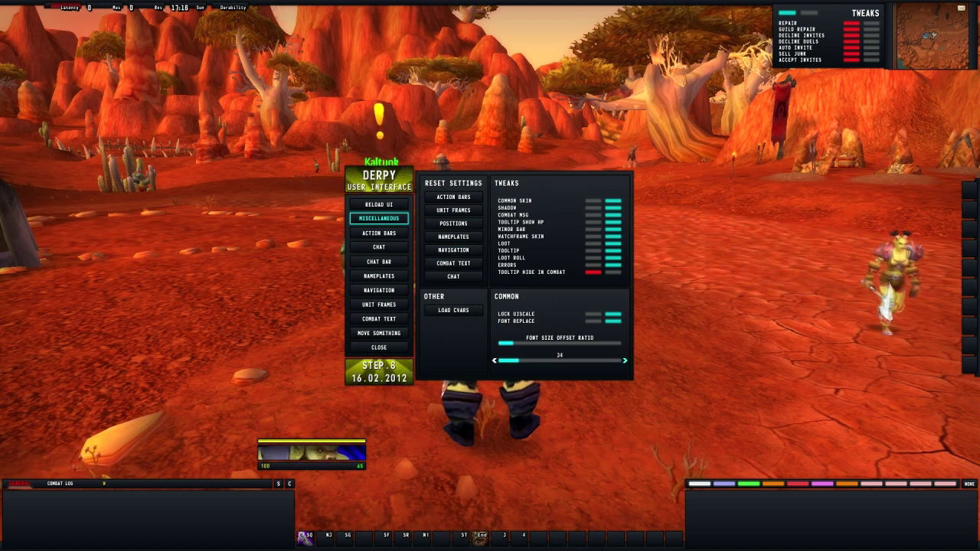
click(379, 205)
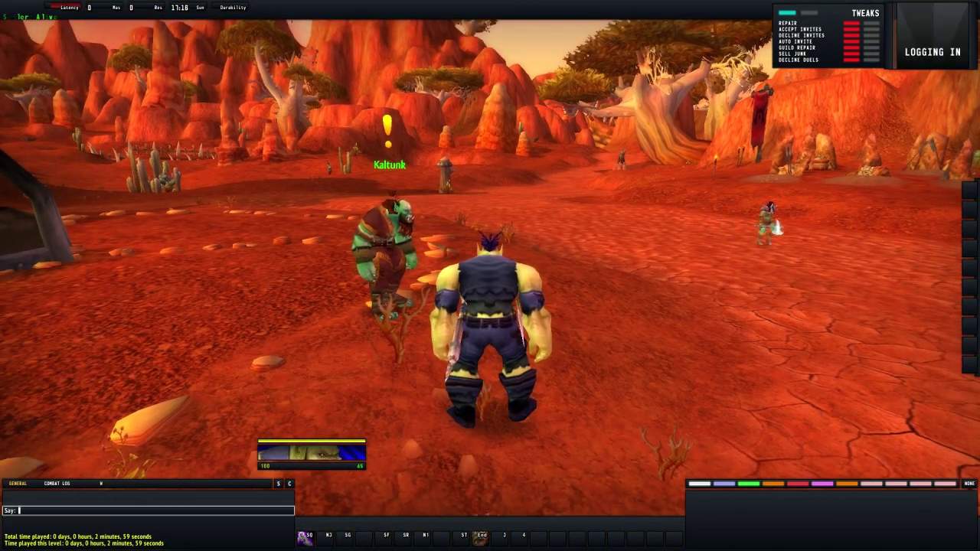
Set the Layout Offset Ratio in the Miscellaneous settings to 0 and reload the interface
click(490, 218)
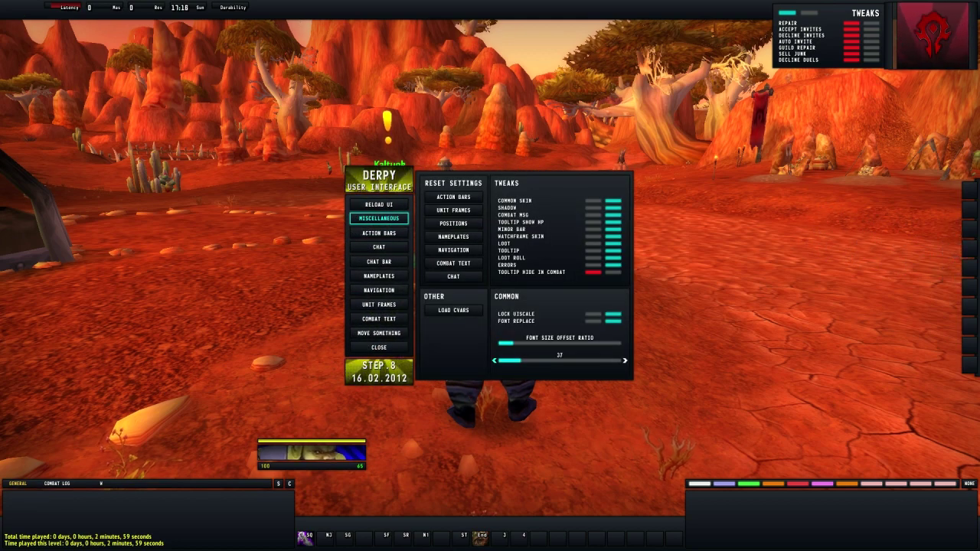
click(494, 360)
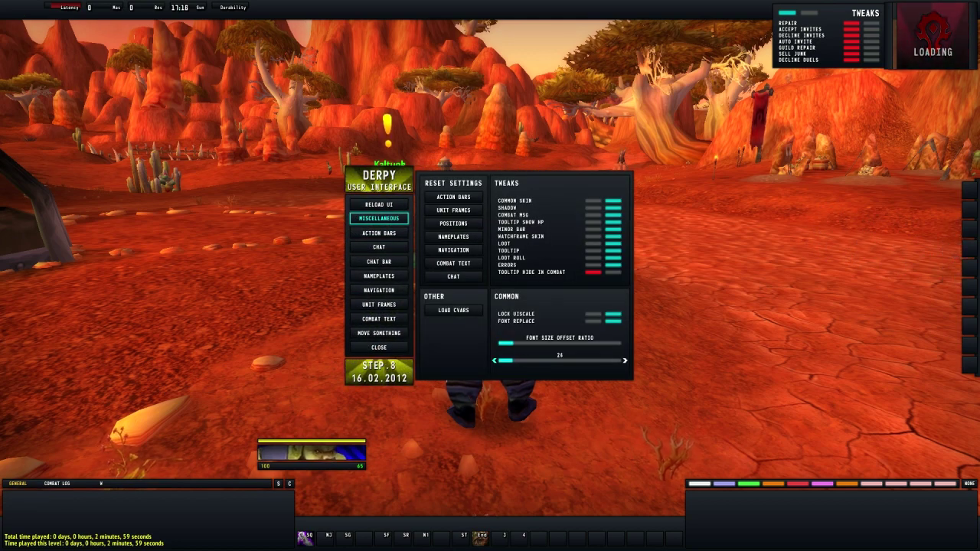
click(495, 360)
click(495, 360)
click(495, 359)
click(495, 359)
click(495, 360)
click(494, 360)
click(495, 360)
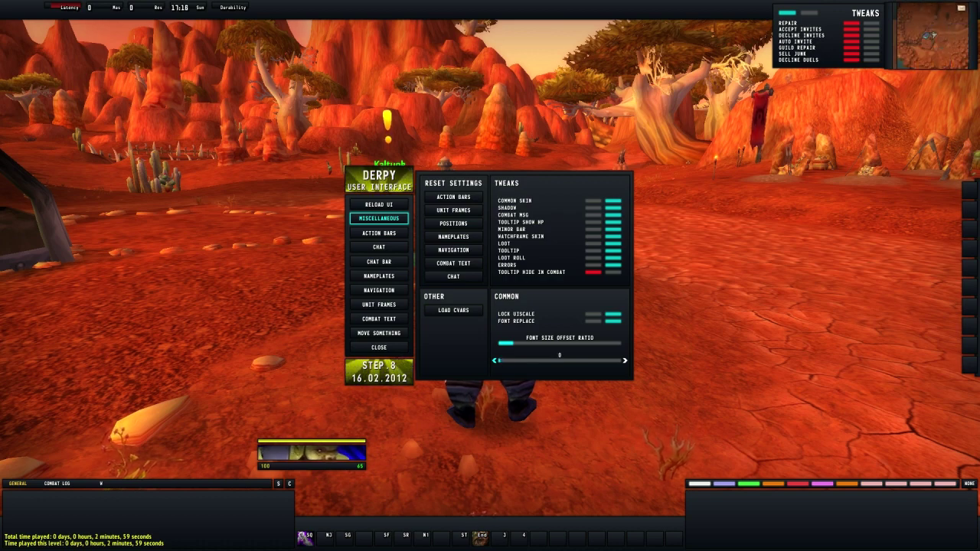
click(379, 205)
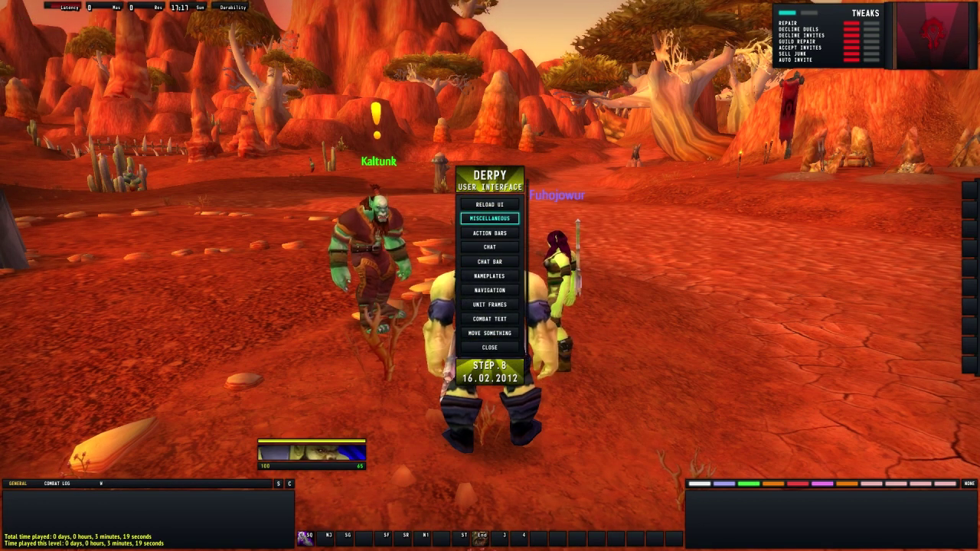
Review the Tweaks in the Miscellaneous settings, and run the character up to a targeted Northwatch Scout
click(489, 218)
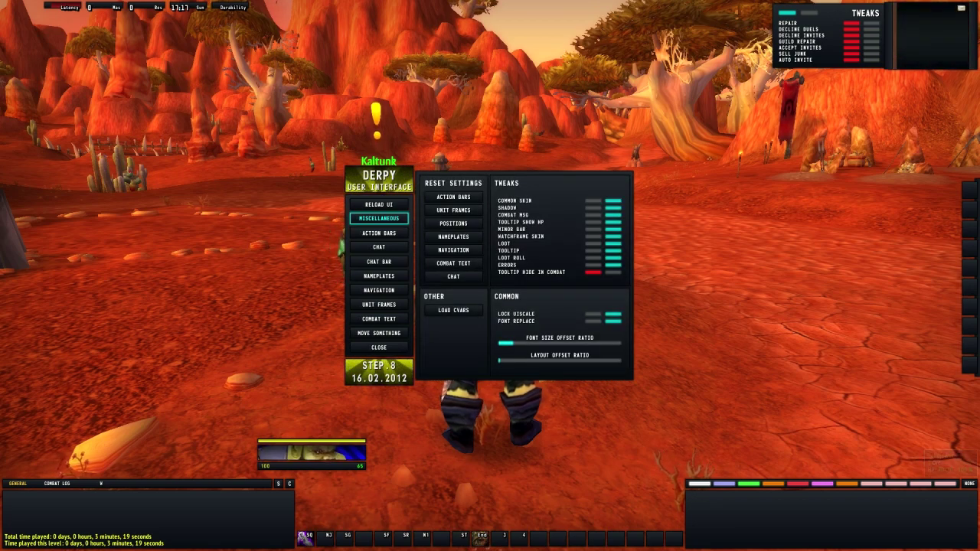
click(594, 201)
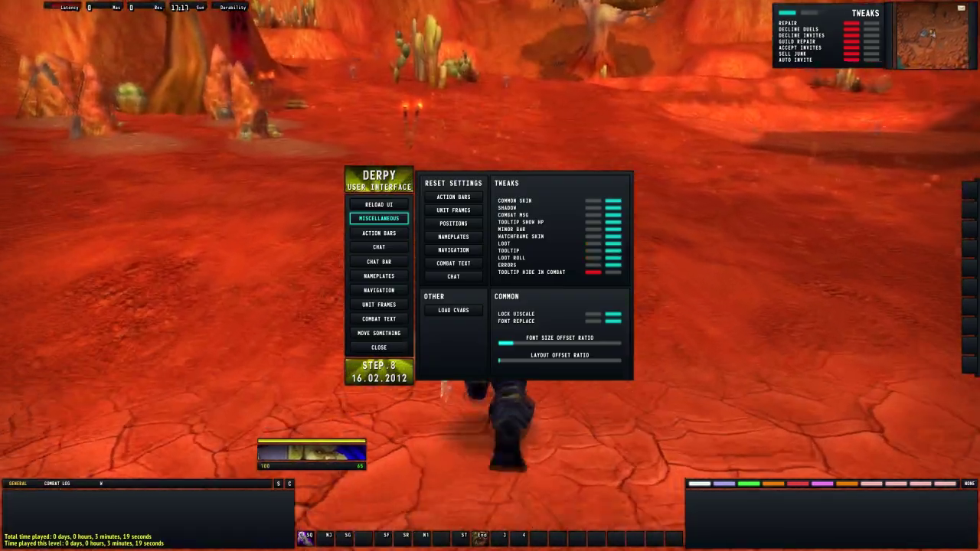
key(Tab)
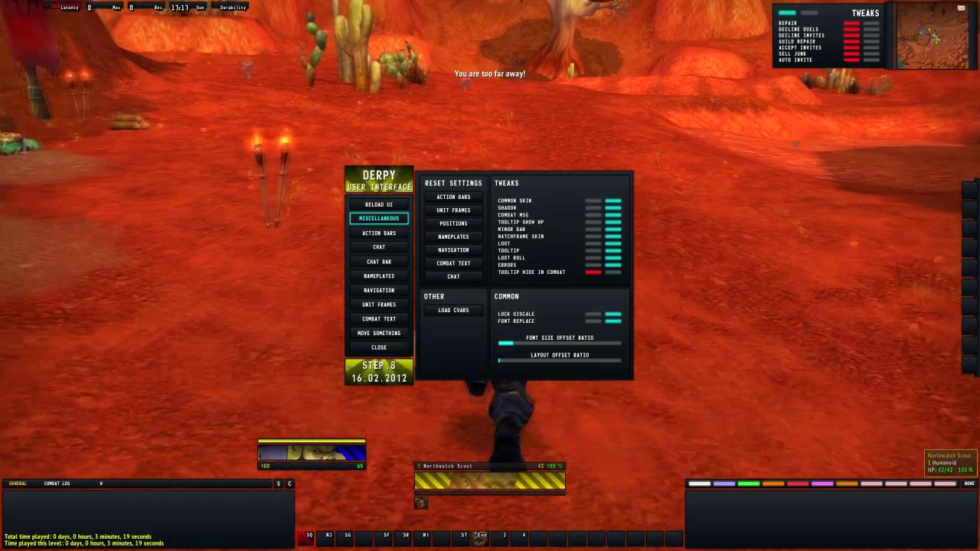
key(w)
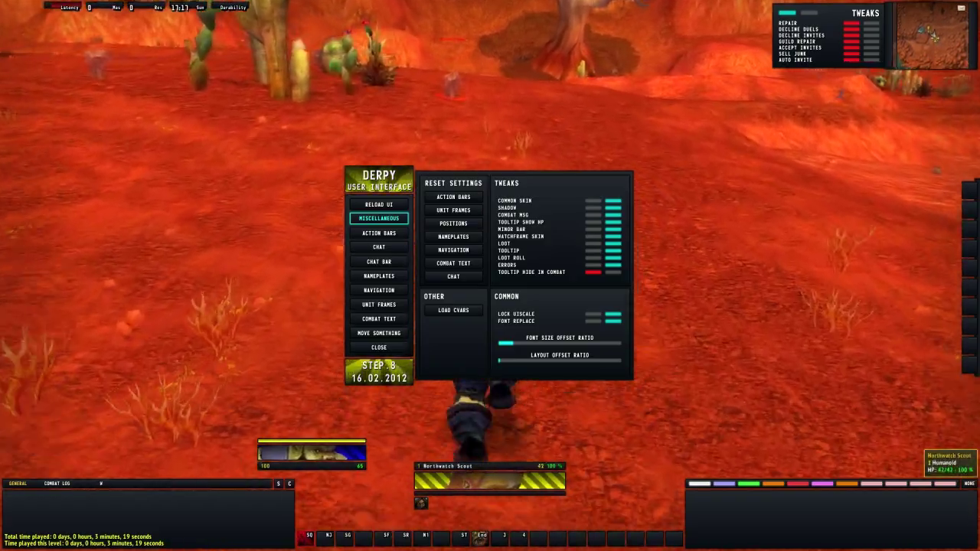
key(w)
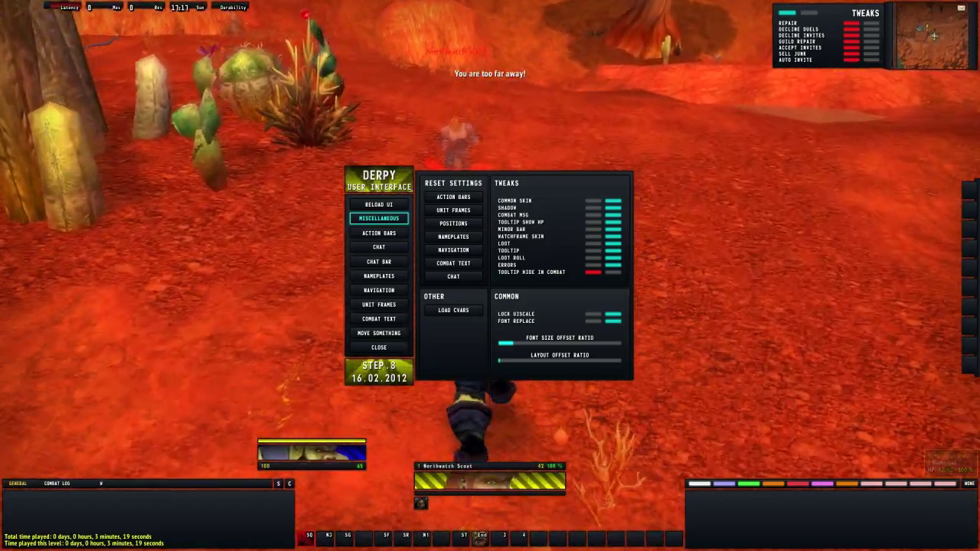
key(w)
Kill the Northwatch Scout with the first action bar ability and loot 1 Copper from the body
key(shift+q)
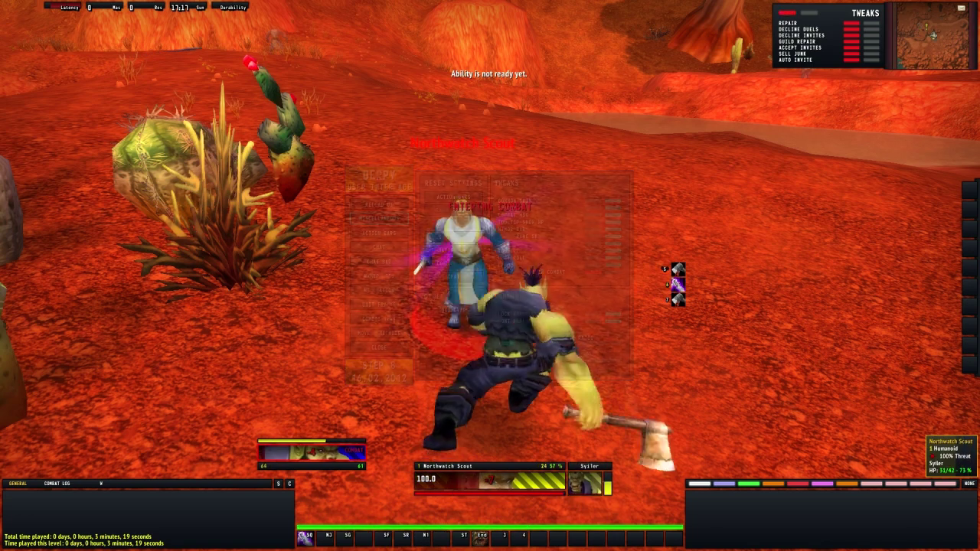
key(shift+q)
key(shift+q)
key(shift+q)
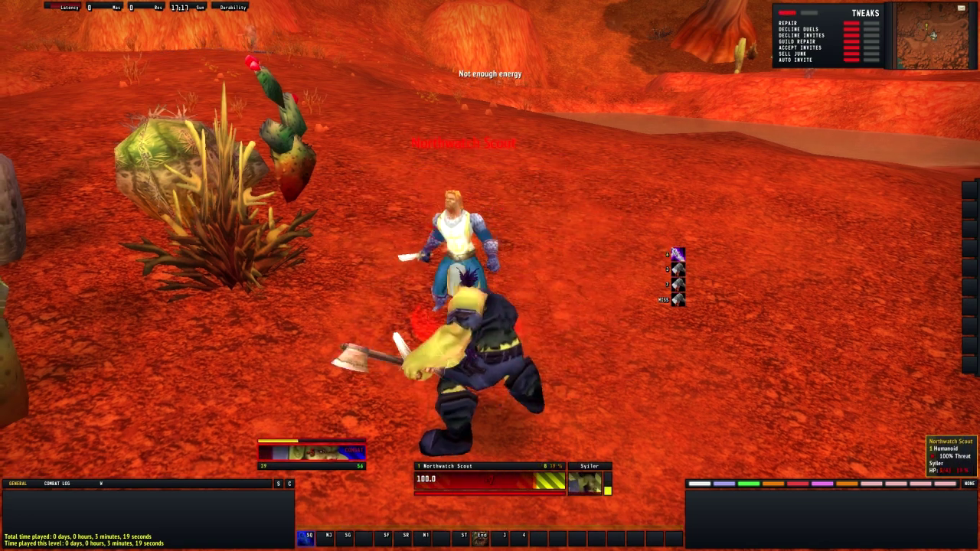
key(shift+q)
key(shift+q)
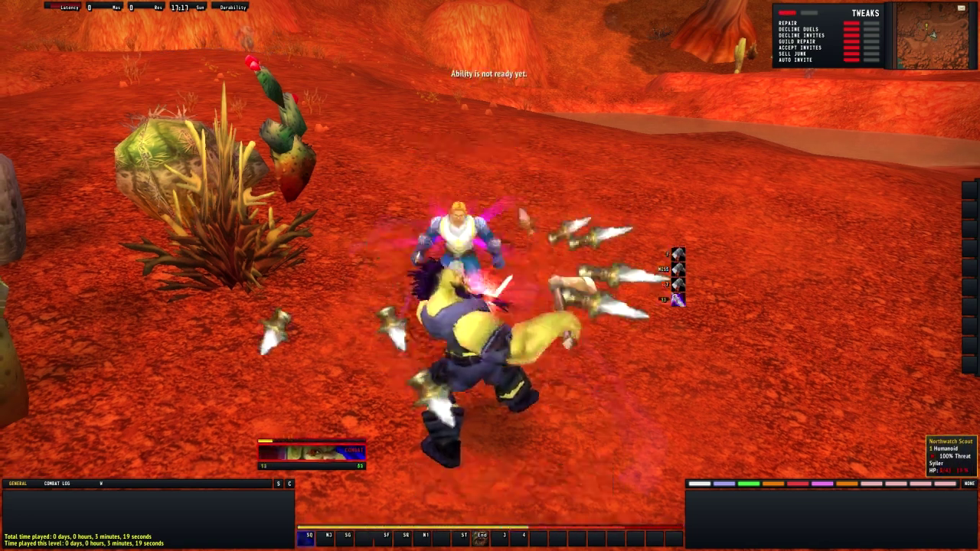
right_click(481, 262)
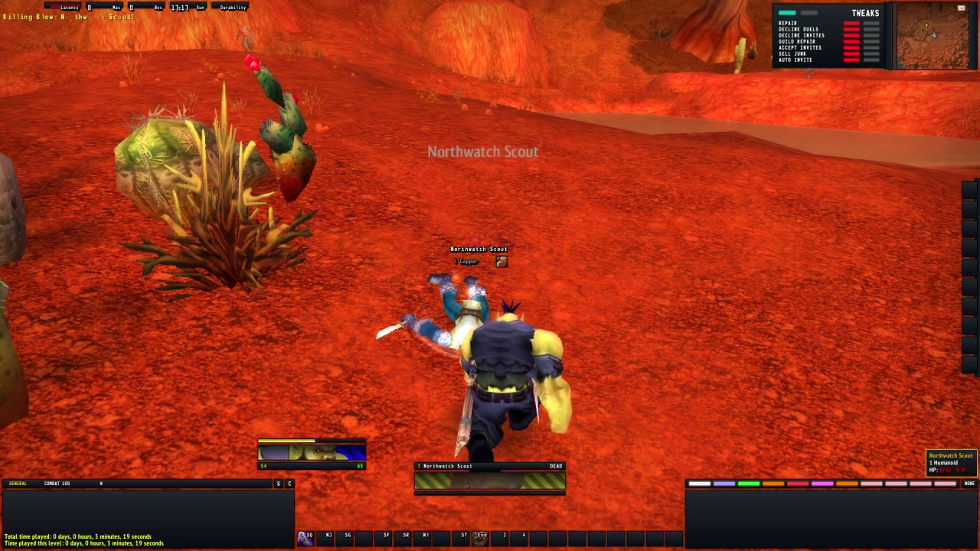
drag(474, 262, 161, 253)
click(475, 262)
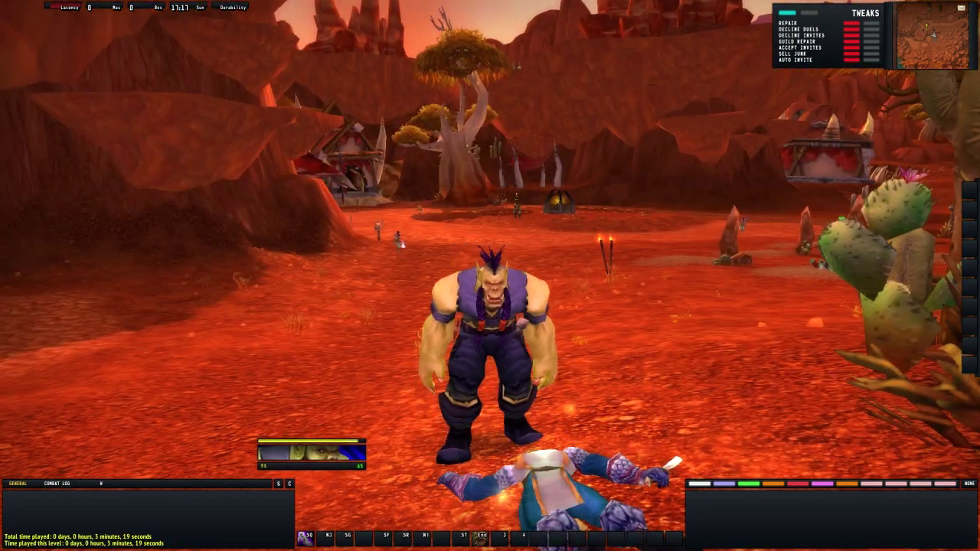
Reopen the Derpy configuration with /dui, turn off the Loot tweak in Miscellaneous, and reload the interface
drag(475, 262, 322, 262)
key(w)
key(space)
text(/)
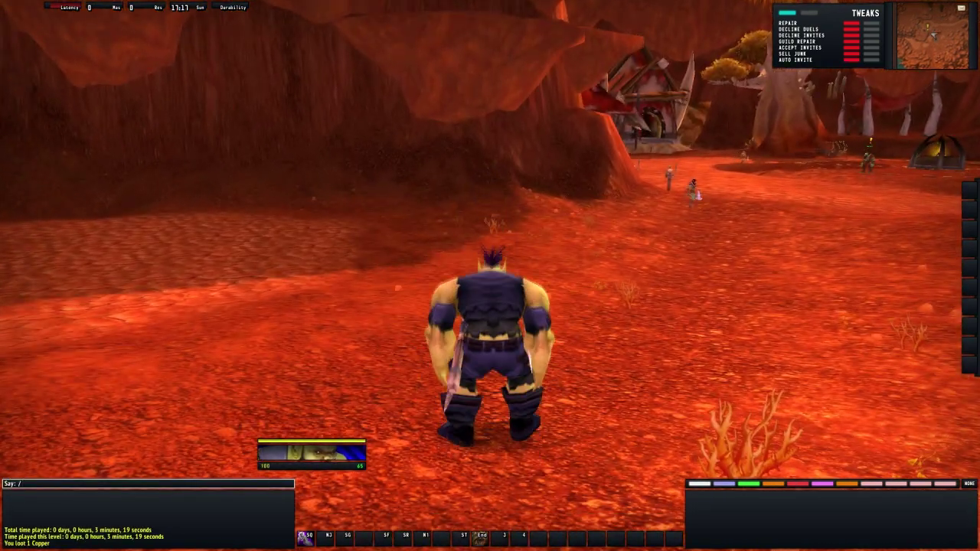
text(dui)
key(Return)
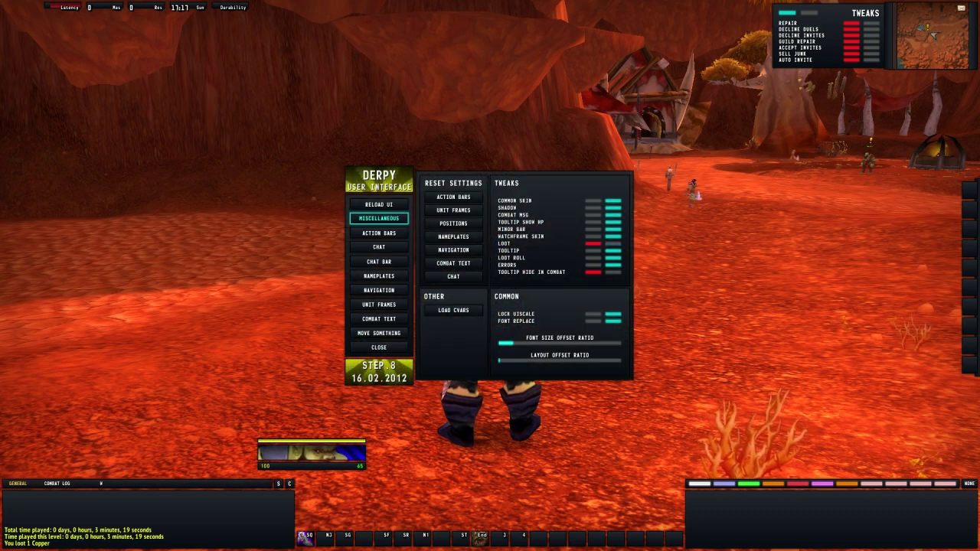
click(594, 243)
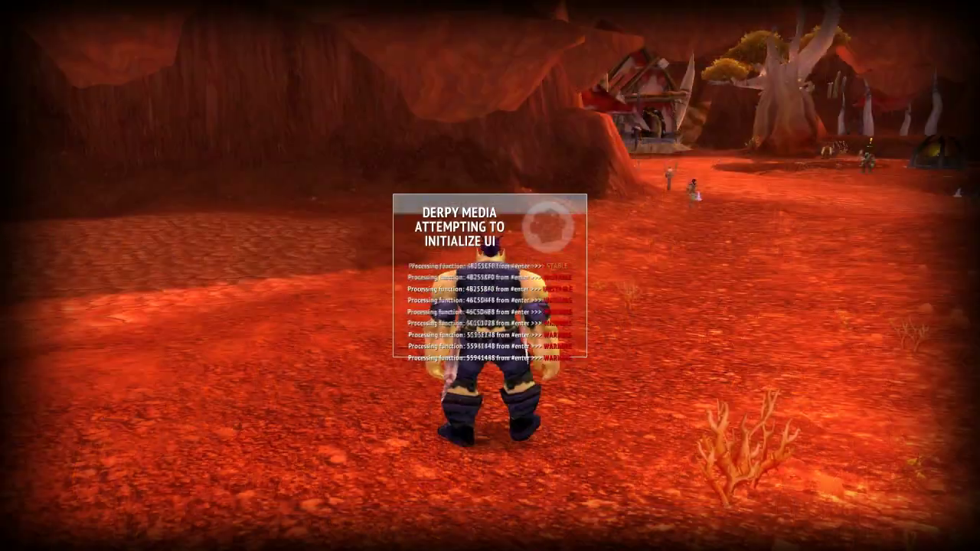
Attack another Northwatch Scout with the first action bar ability until it dies, and loot 2 Copper from it
key(w)
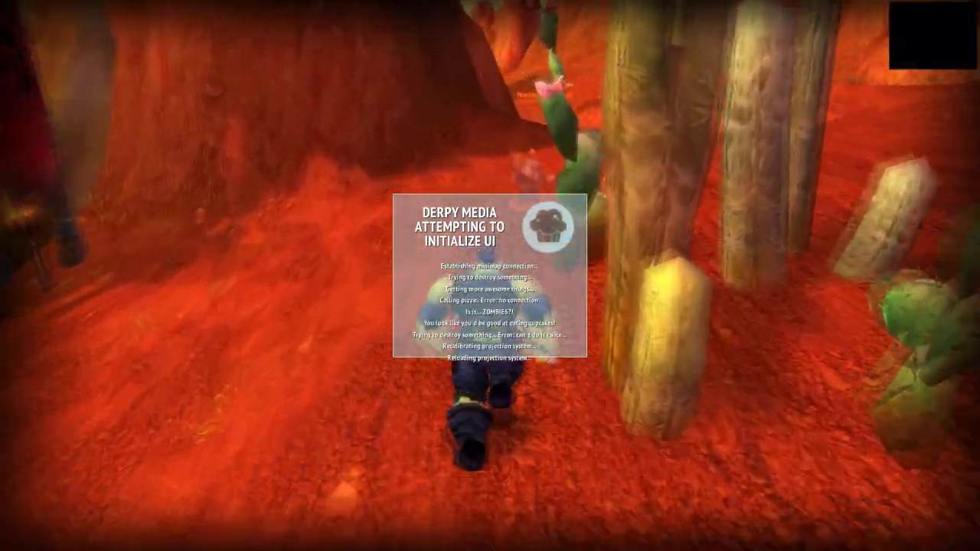
right_click(672, 294)
key(shift+q)
key(shift+q)
key(shift+q)
key(shift+q)
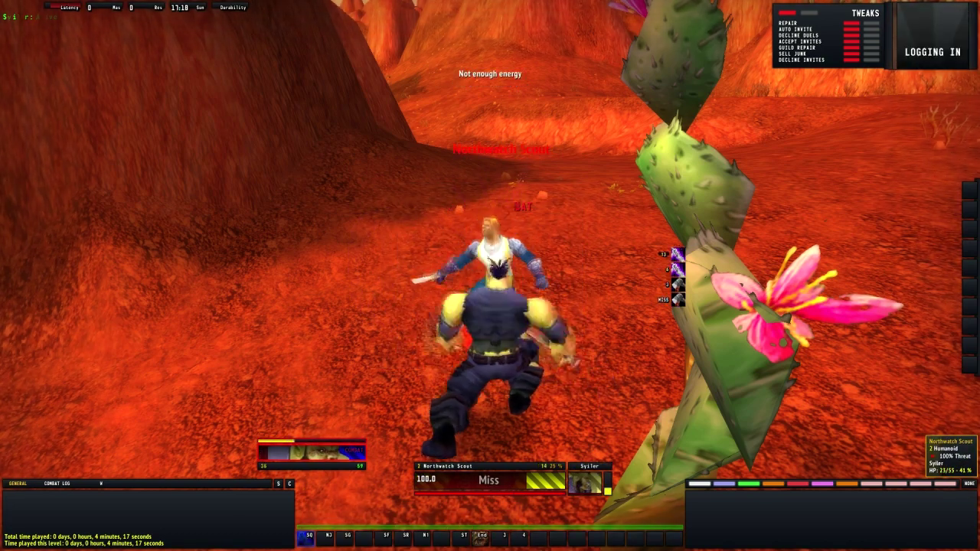
key(shift+q)
key(shift+q)
key(shift+q)
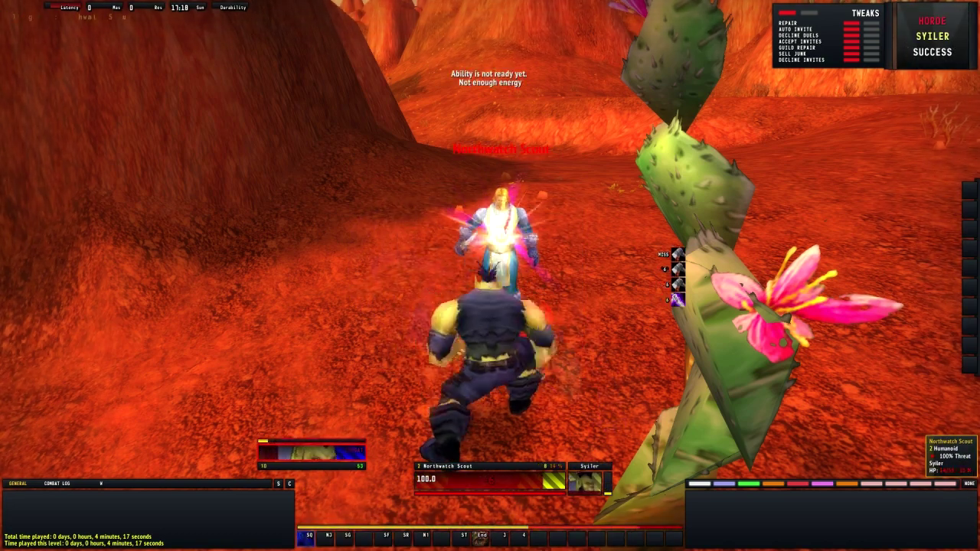
right_click(498, 249)
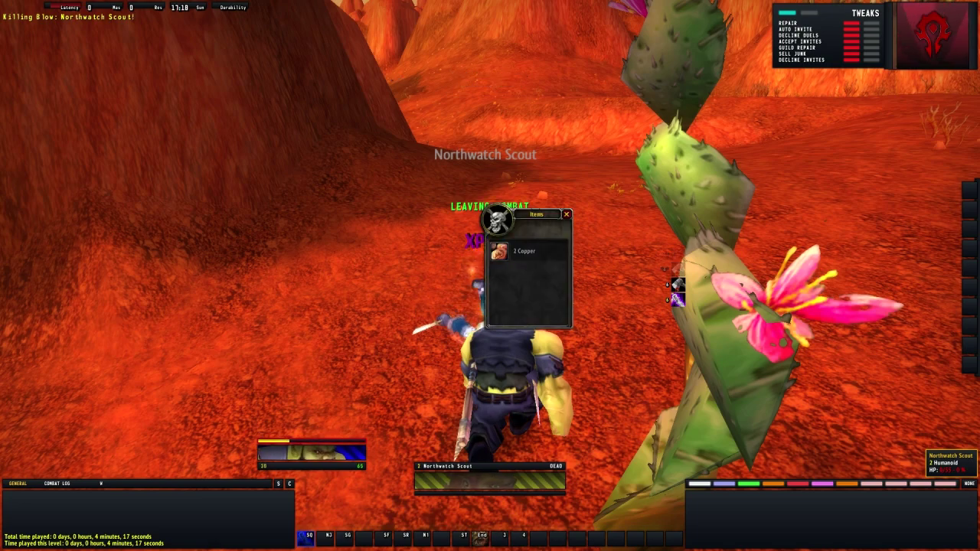
click(497, 250)
Reopen the Derpy configuration with /dui and load the CVars from the Miscellaneous settings
text(w/)
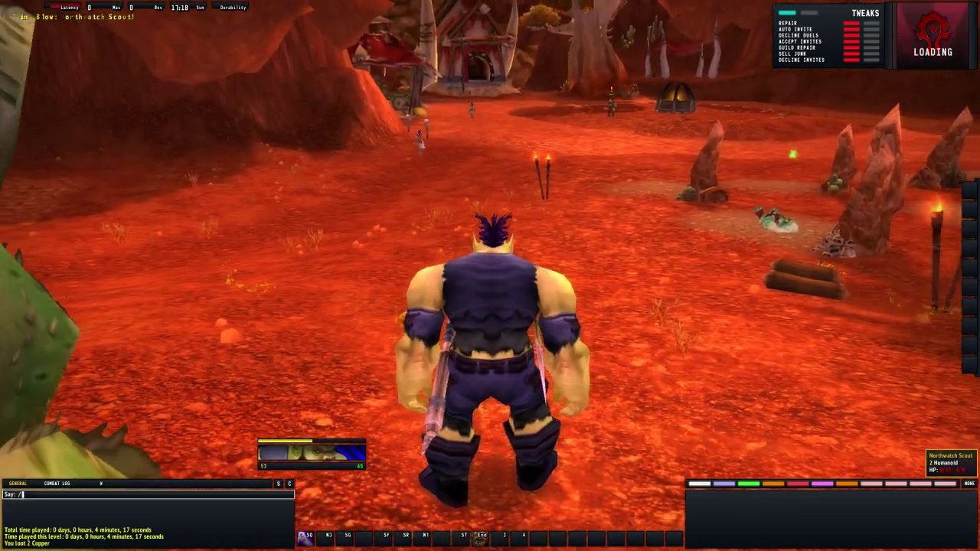
text(dui)
key(Return)
click(392, 218)
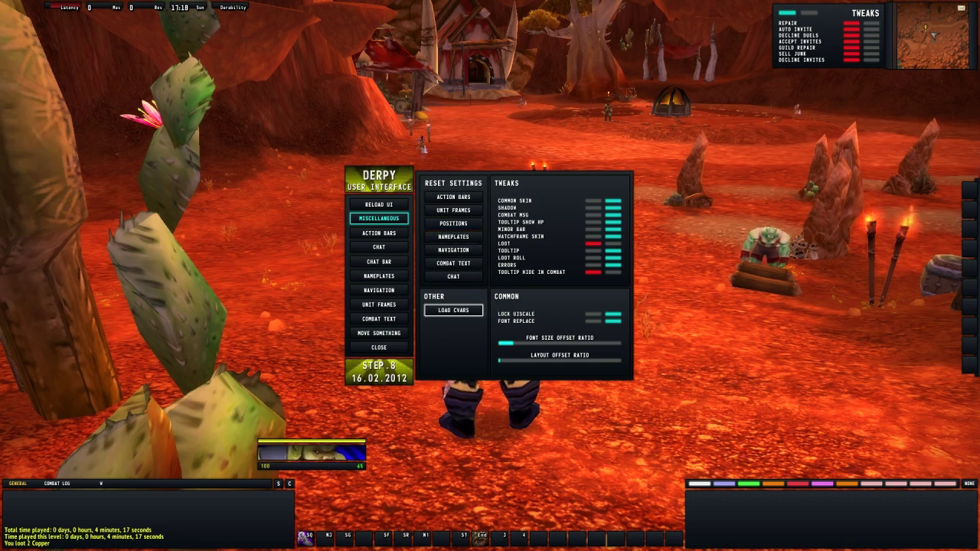
click(454, 310)
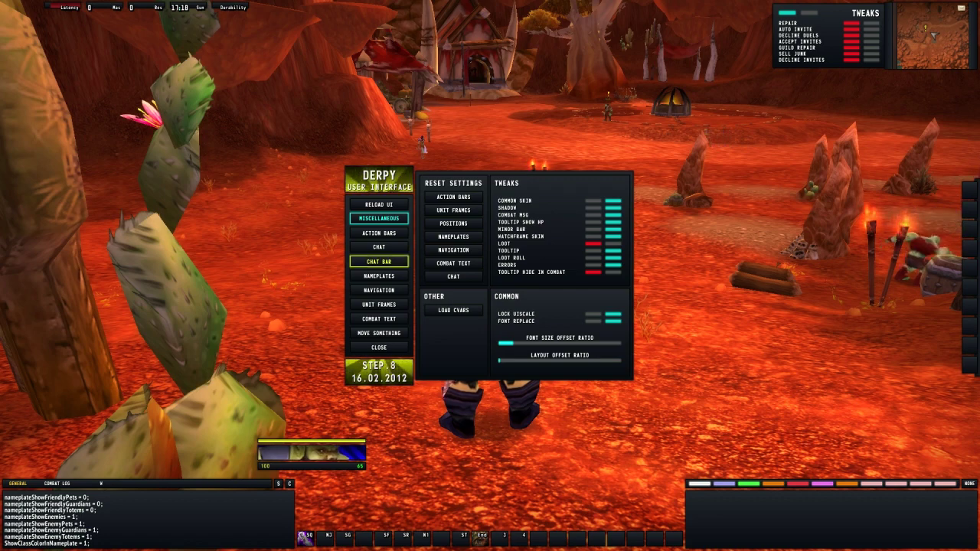
Cycle the action bars layout through 2 x 20, 2 x 15, 3 x 14 and 3 x 20 back to 1 x 20, and pick Center as cooldown point
click(379, 233)
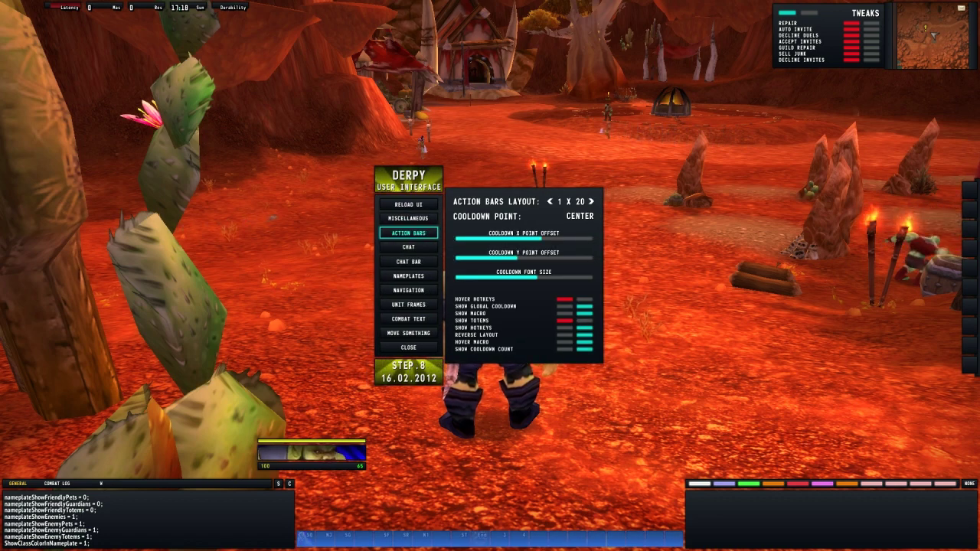
click(591, 202)
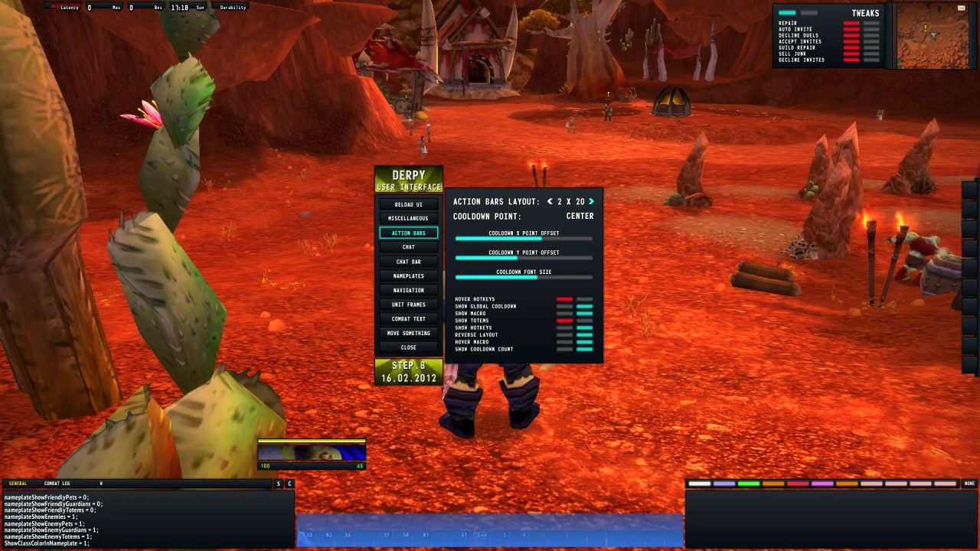
click(592, 201)
click(591, 201)
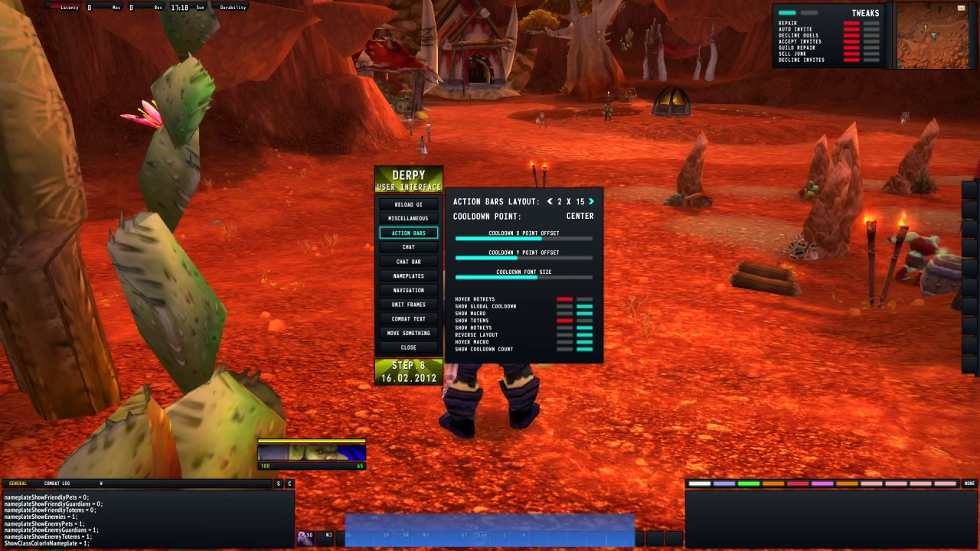
click(591, 201)
click(592, 201)
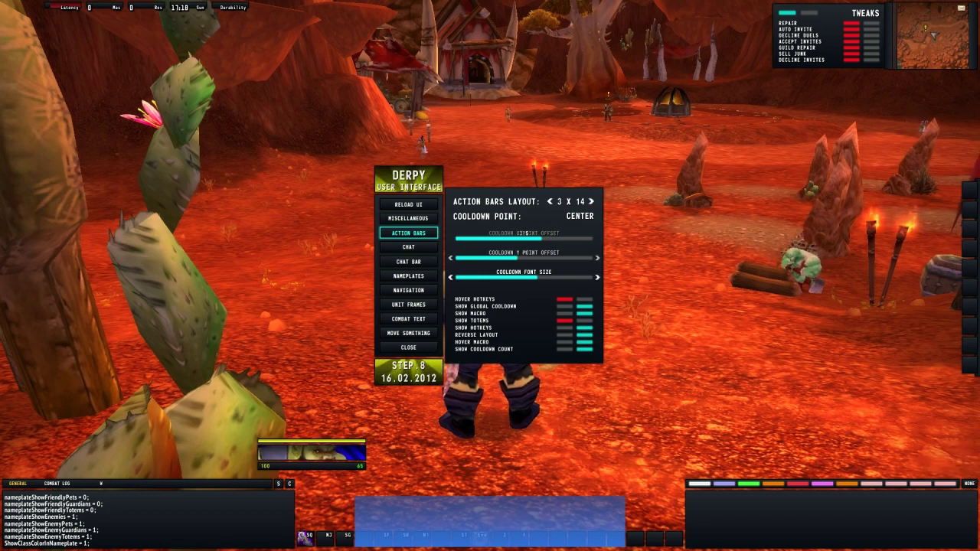
click(591, 201)
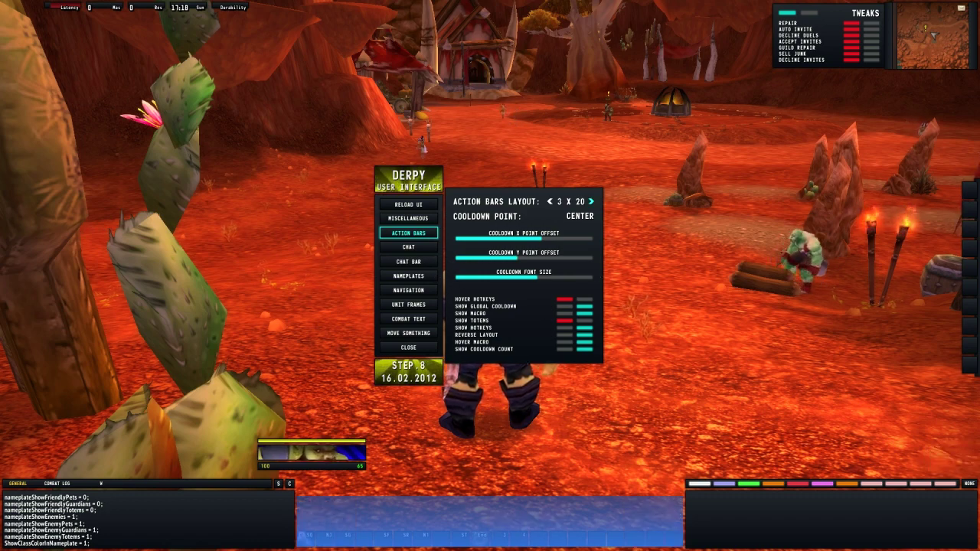
click(591, 202)
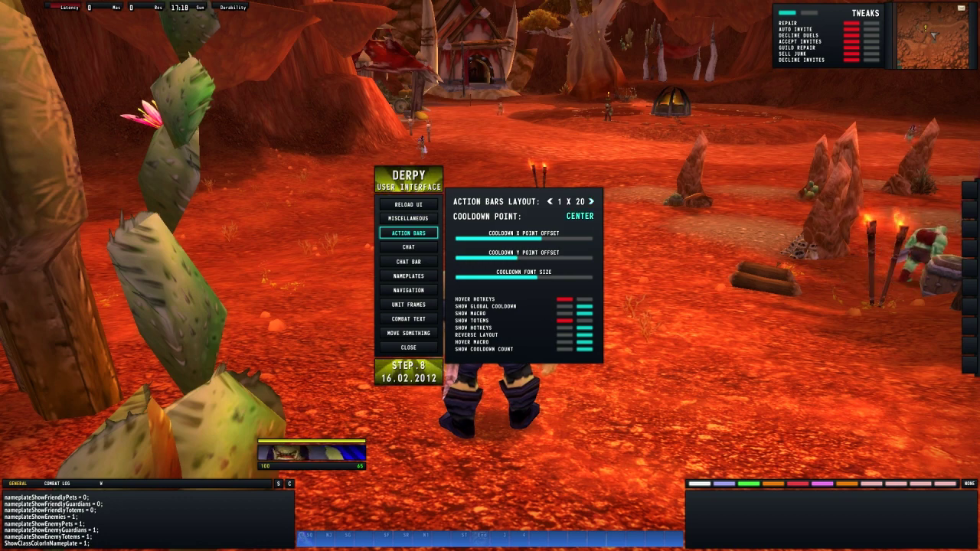
click(580, 216)
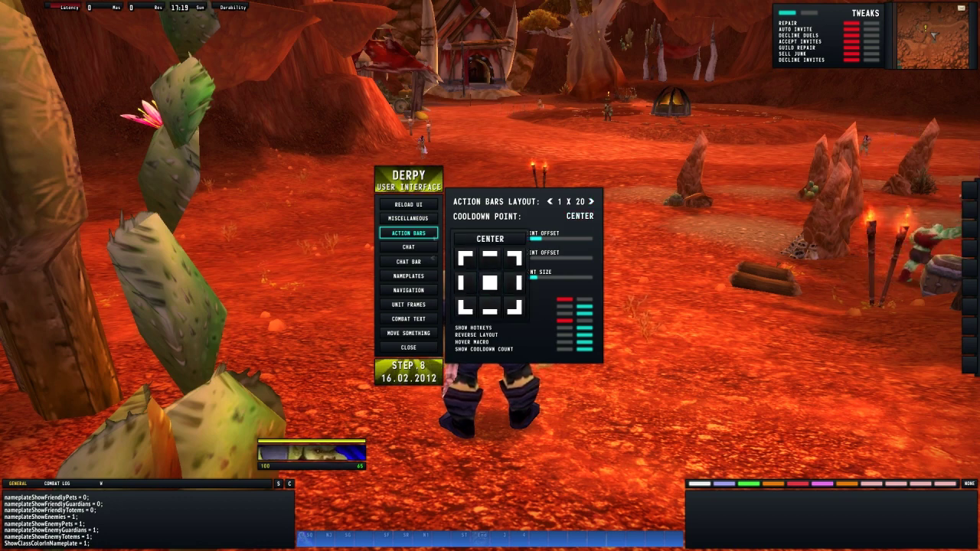
click(489, 283)
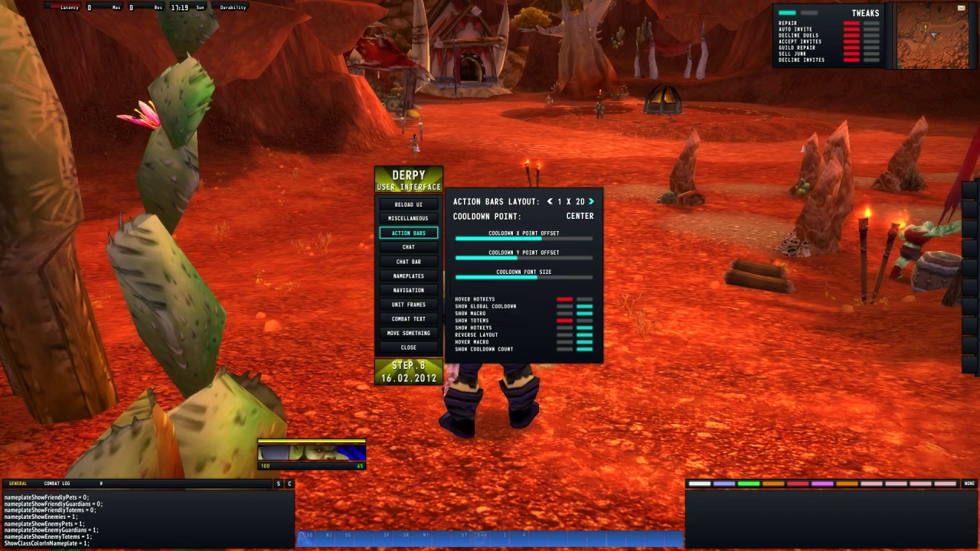
Set the action bars layout to 3 x 14 and reload the interface
click(591, 201)
click(591, 202)
click(591, 202)
click(591, 202)
click(591, 201)
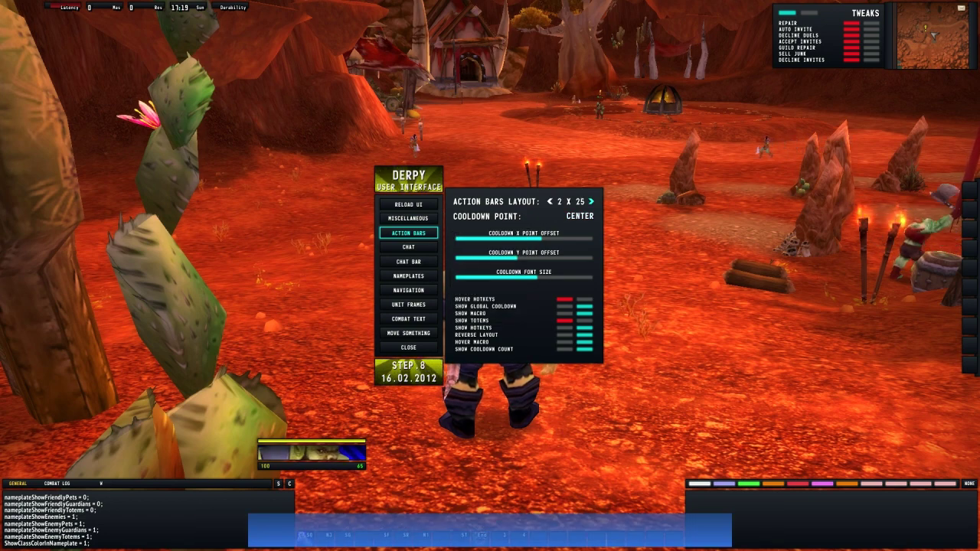
click(590, 202)
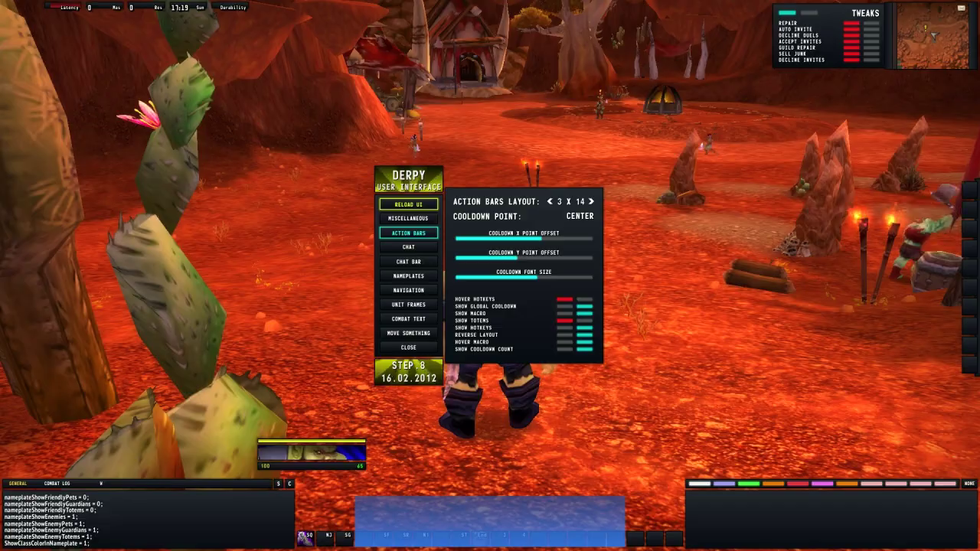
click(408, 204)
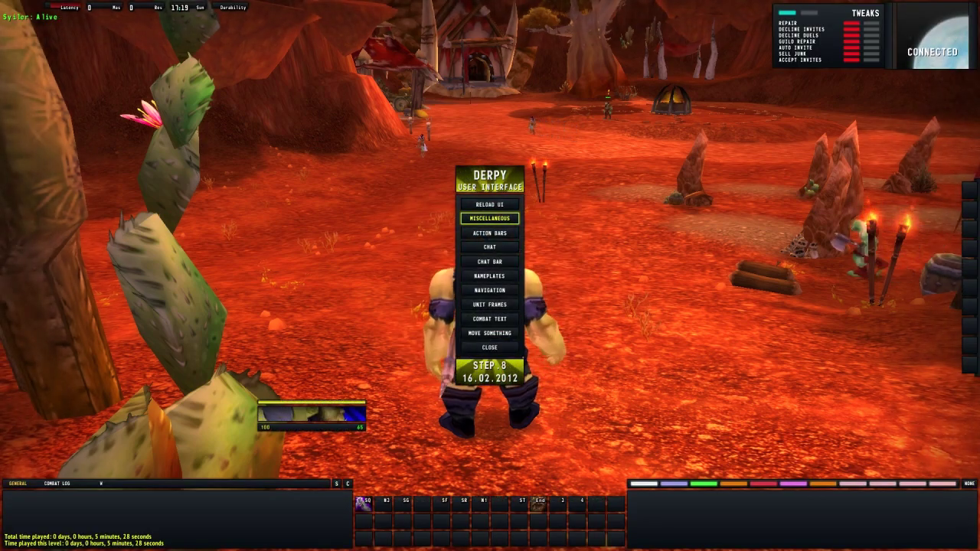
In the Chat settings, set the chat width to 297, adjust the max and min height presets, and turn off Fit to Actionbars
click(490, 233)
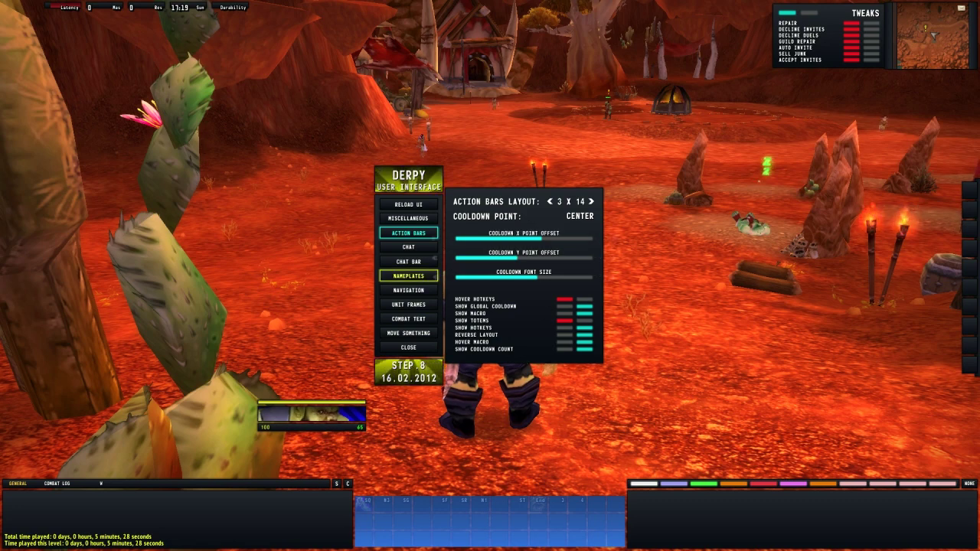
click(408, 247)
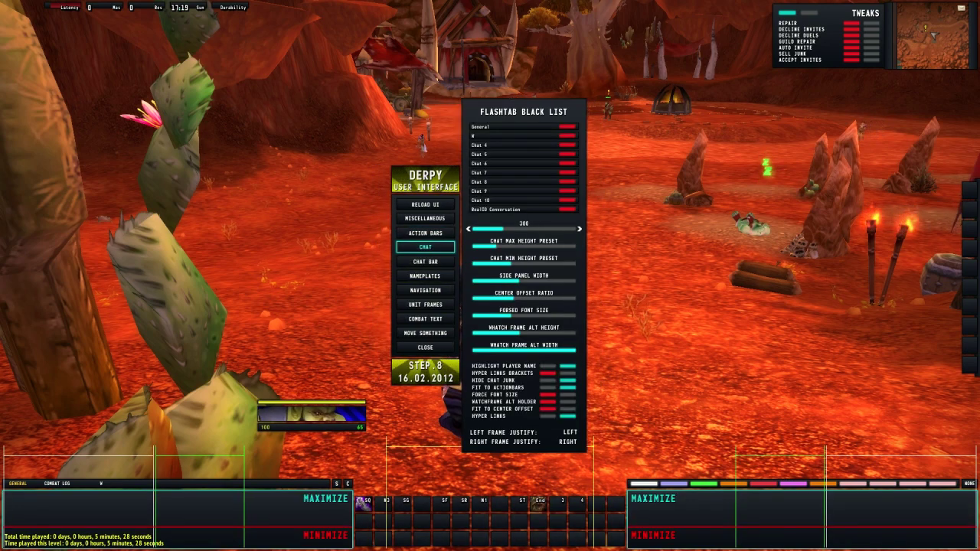
click(467, 228)
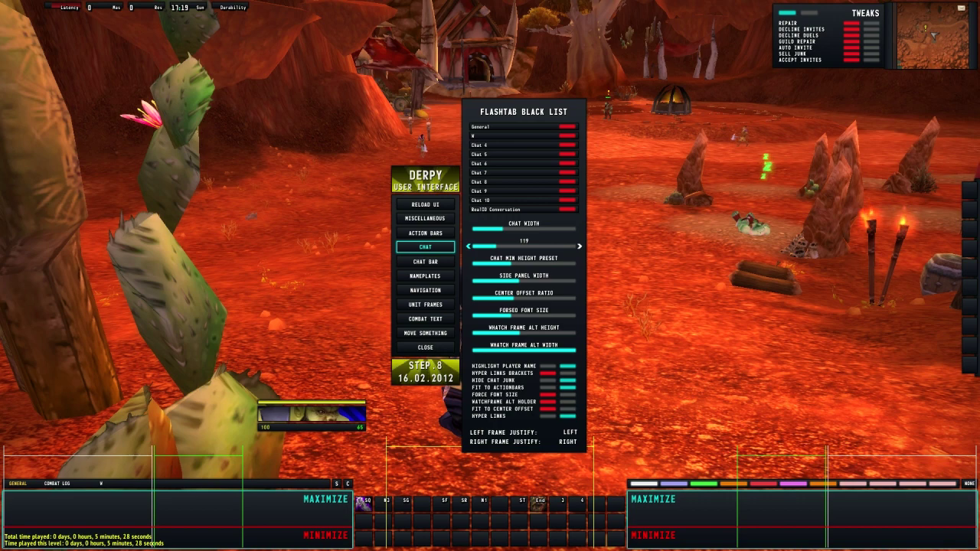
click(468, 246)
scroll(524, 245, up, 10)
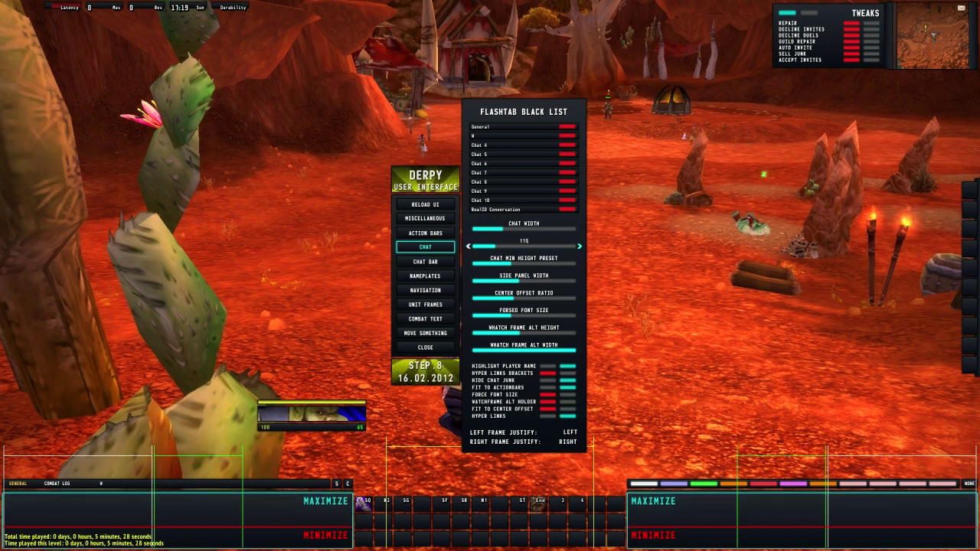
scroll(524, 246, up, 1)
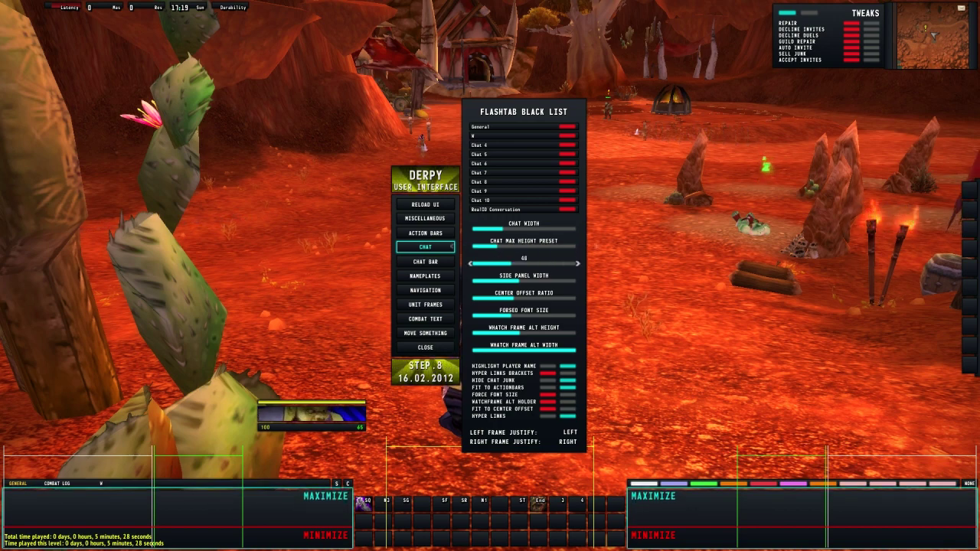
scroll(524, 264, down, 2)
click(580, 264)
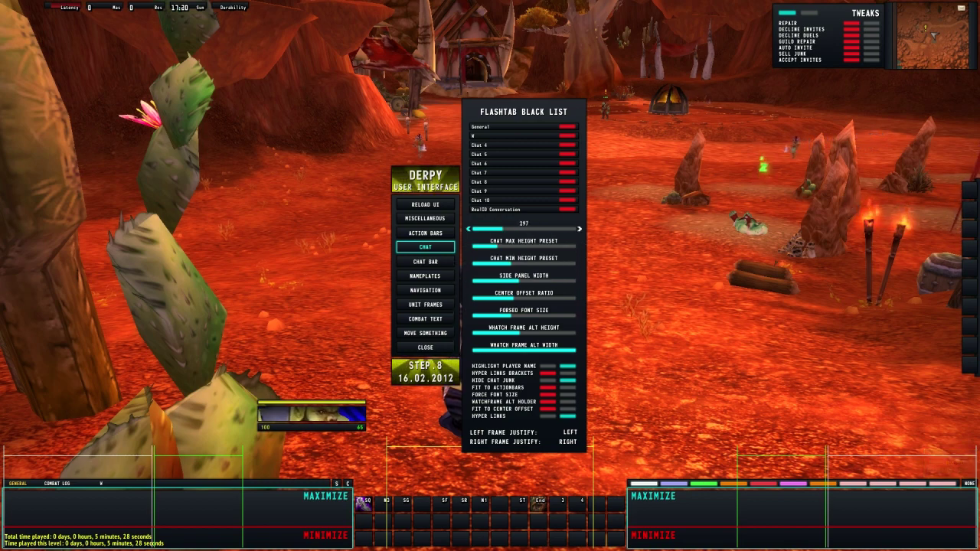
Reduce the chat width further and reload the interface
click(468, 228)
click(468, 228)
click(468, 228)
click(468, 228)
click(468, 228)
click(468, 228)
click(468, 228)
click(468, 229)
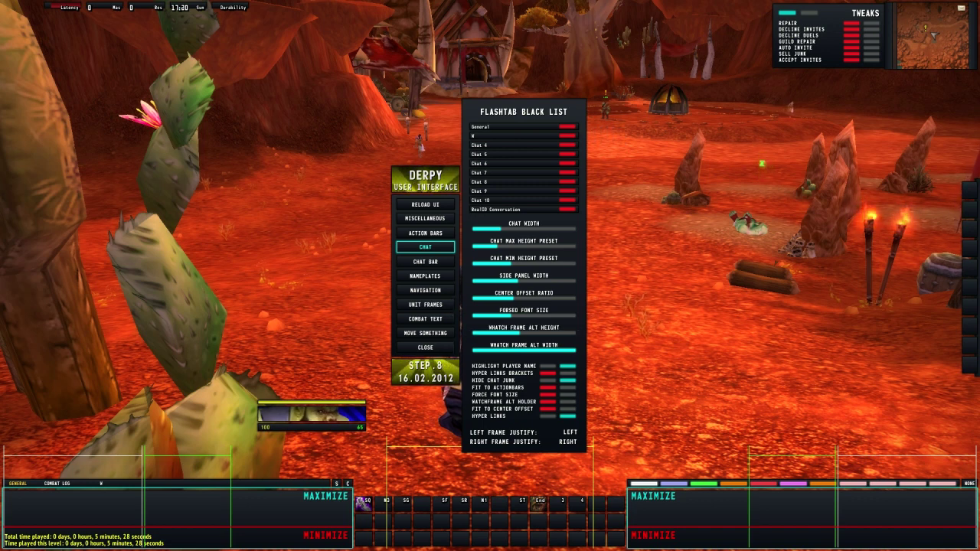
click(426, 204)
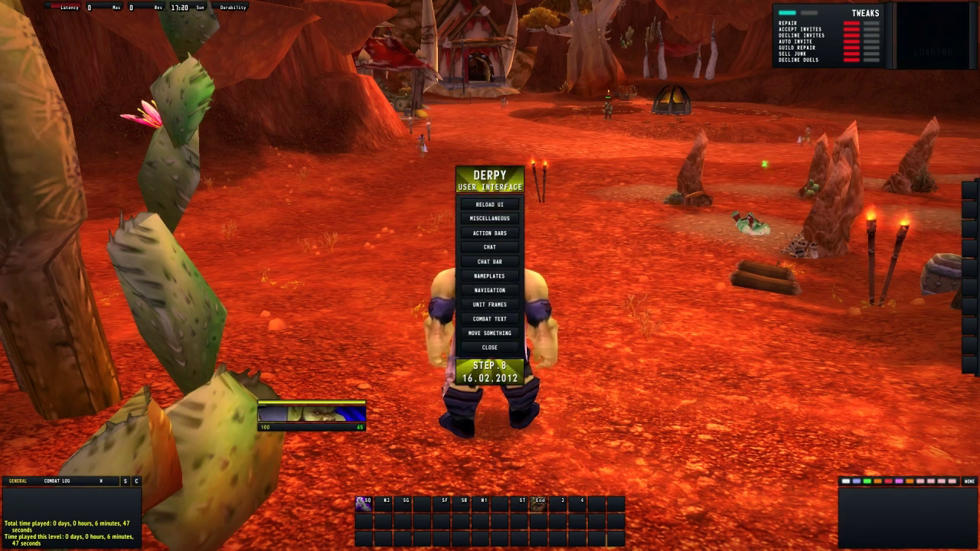
Turn off every channel in the Chat Bar settings, from Say to LookingForGroup, and reload the interface
click(490, 246)
click(431, 261)
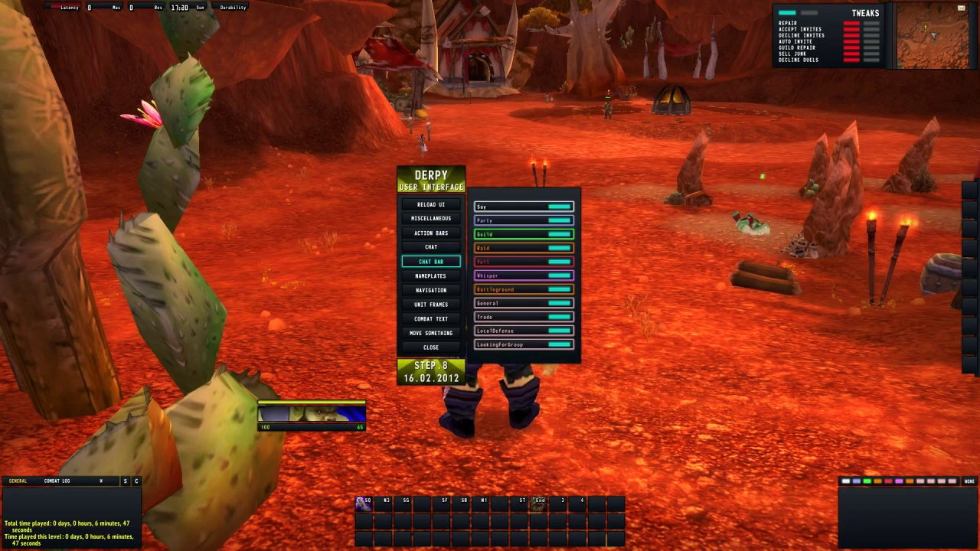
click(559, 206)
click(559, 220)
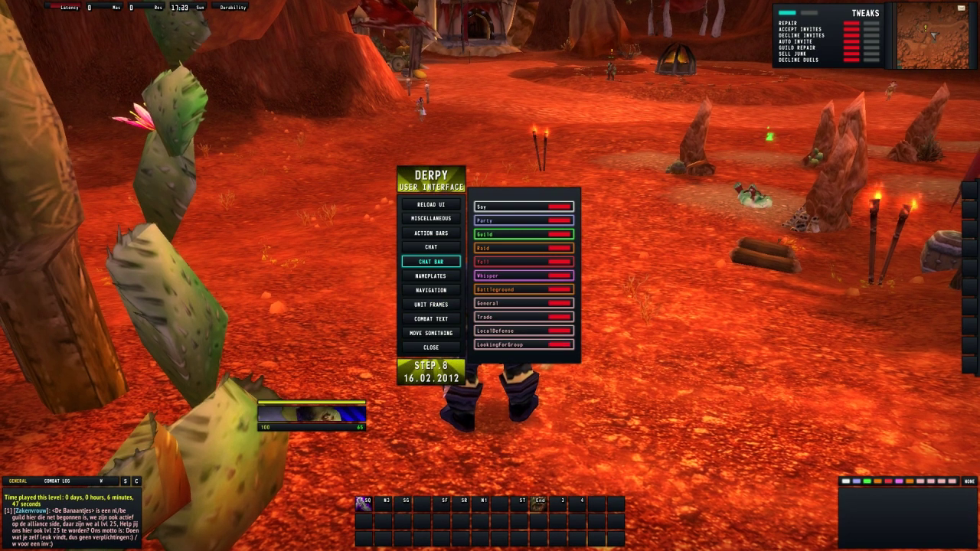
click(431, 205)
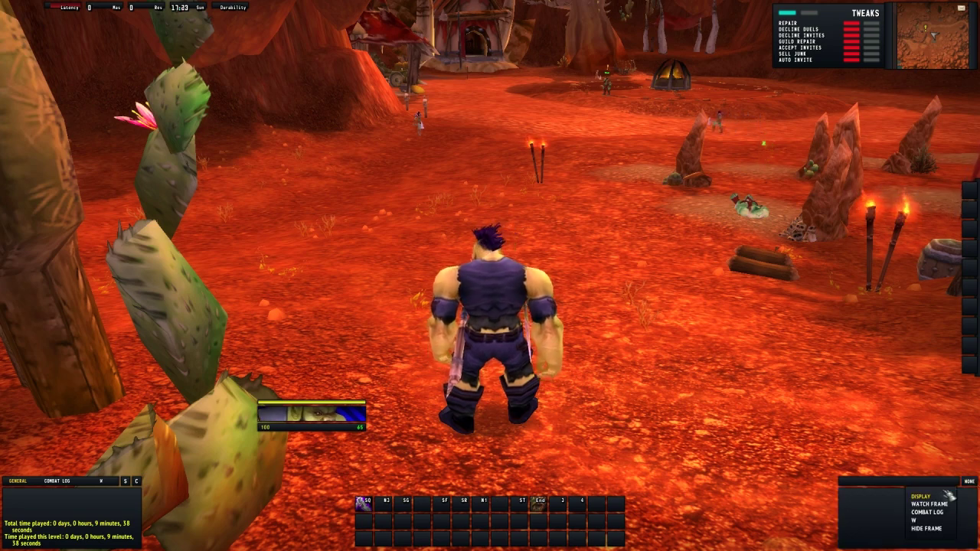
Choose Hide Frame in the secondary chat panel's display list and reopen the Derpy configuration at the Nameplates settings
click(928, 535)
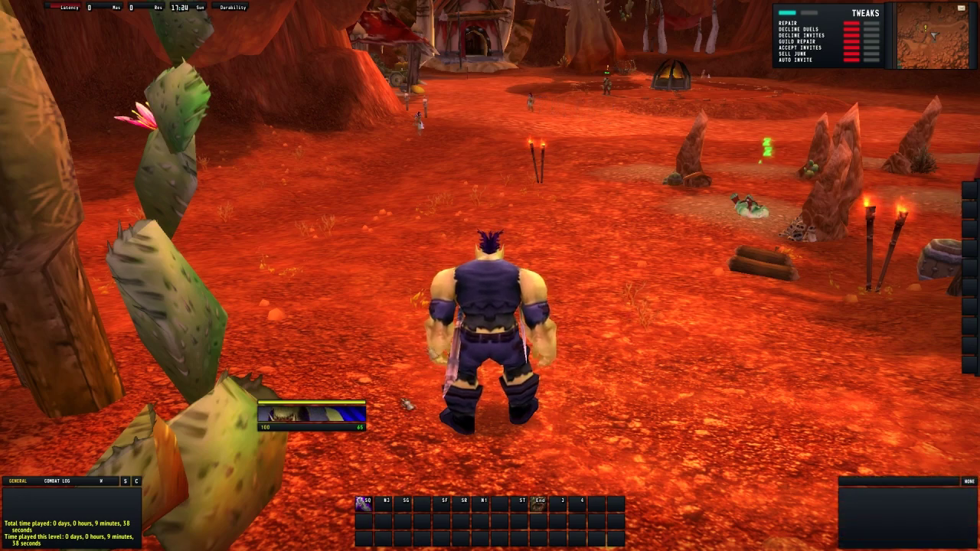
mouse_move(608, 262)
mouse_down()
mouse_move(460, 262)
mouse_move(608, 262)
mouse_up()
key(Return)
text(/py)
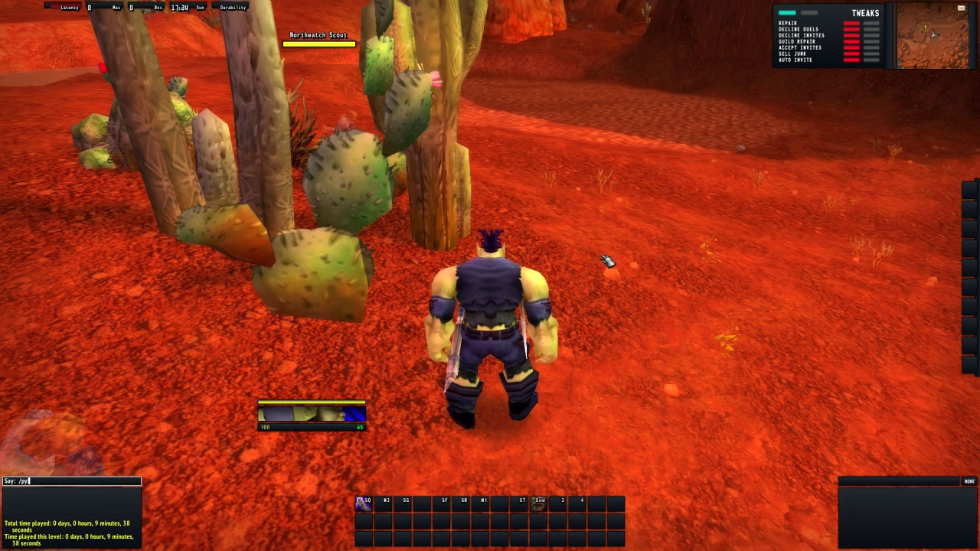
key(Return)
click(483, 277)
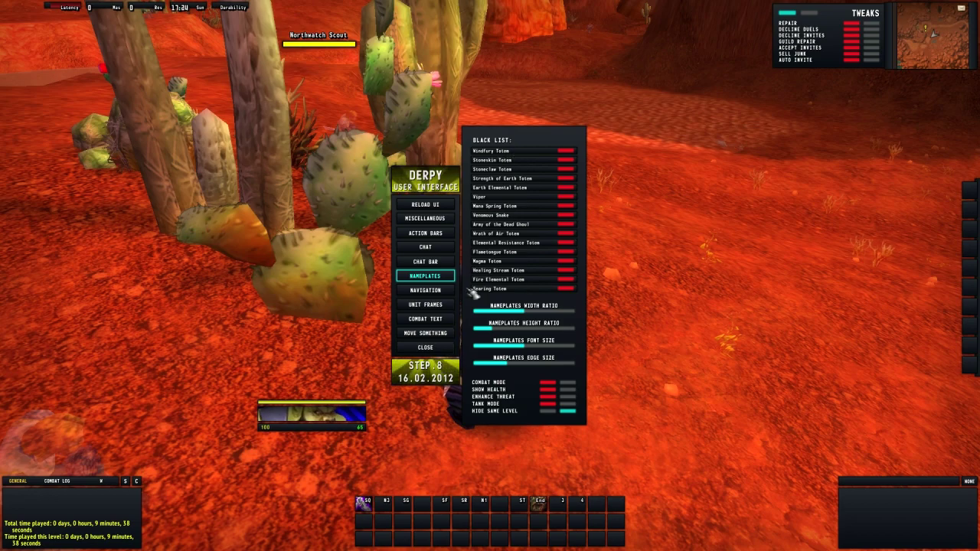
Blacklist the nameplates of Windfury, Stoneskin, Stoneclaw, Strength of Earth, Earth Elemental and Wrath of Air Totems, Viper and Venomous Snake
drag(632, 164, 556, 164)
click(568, 198)
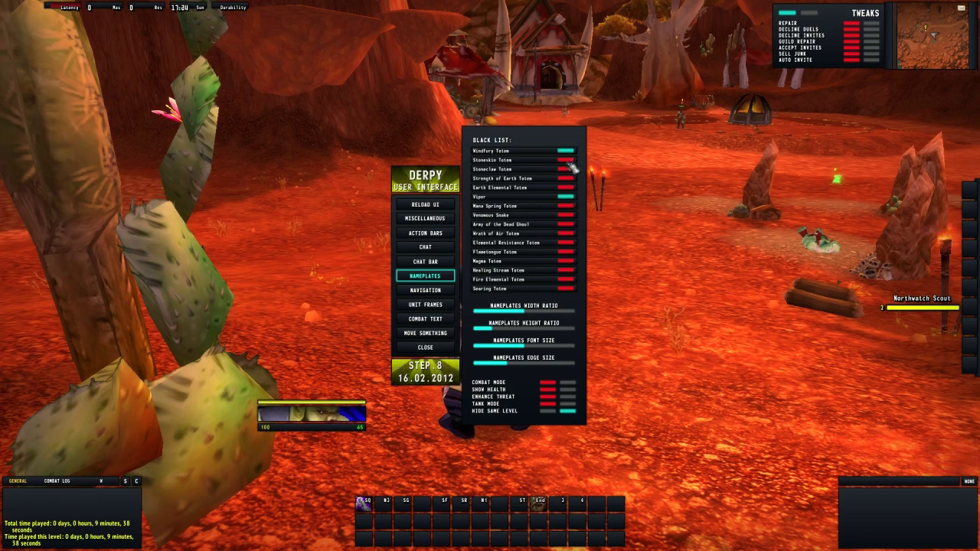
click(567, 188)
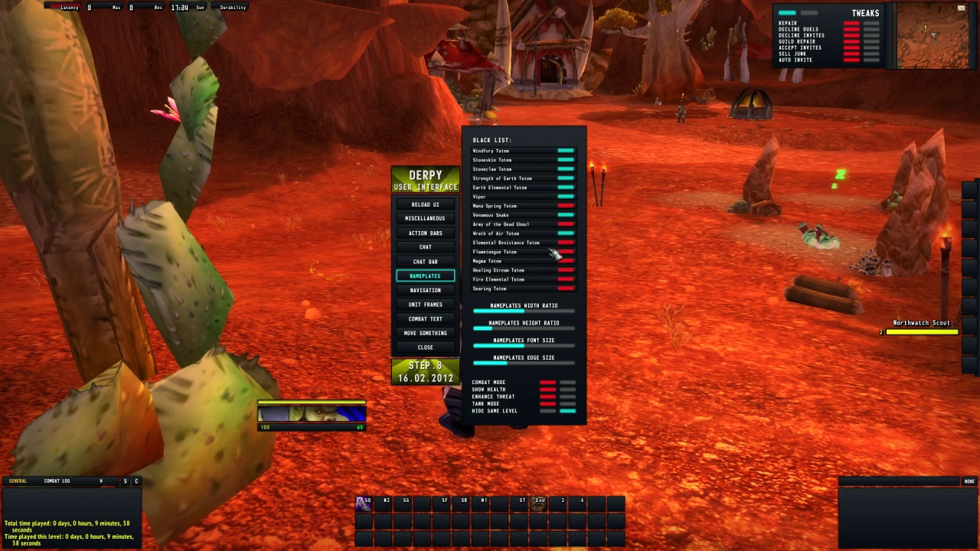
mouse_move(525, 325)
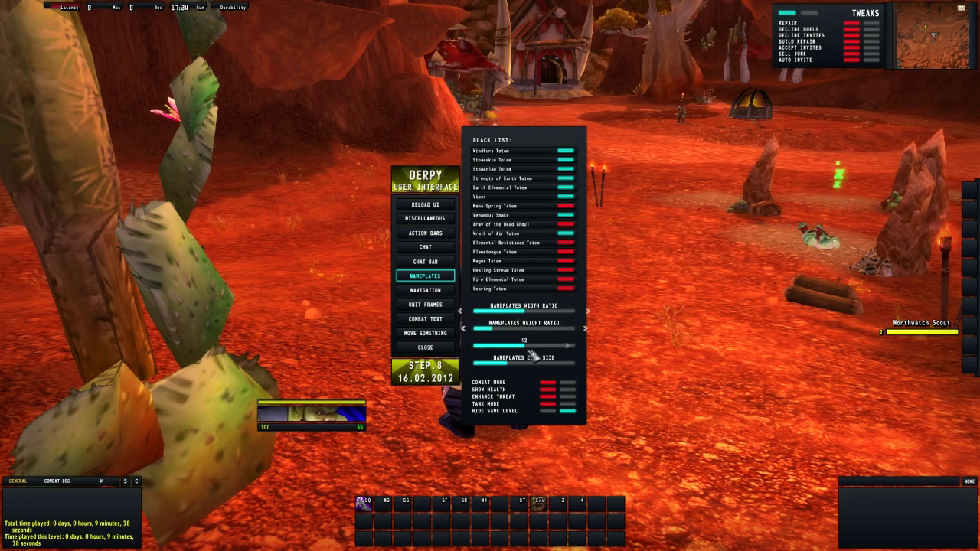
click(568, 411)
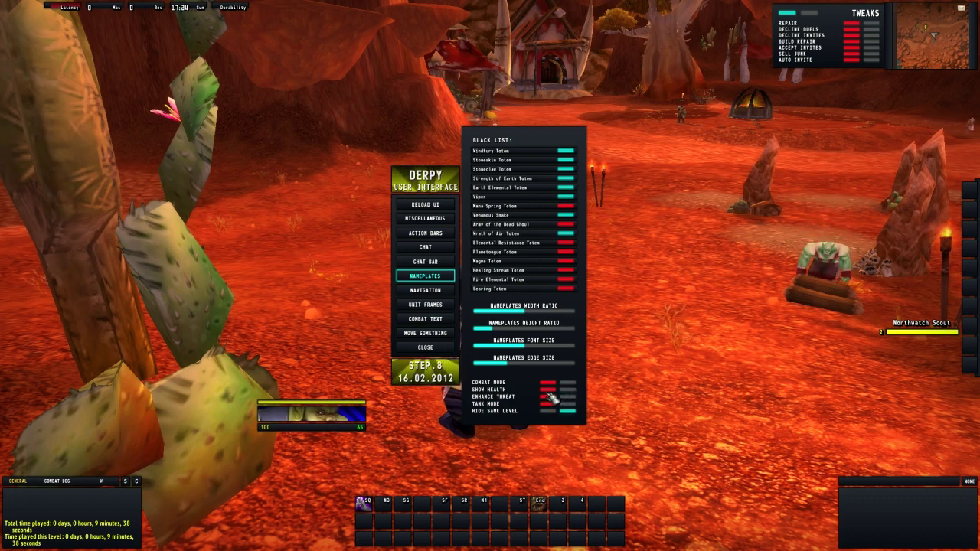
click(559, 383)
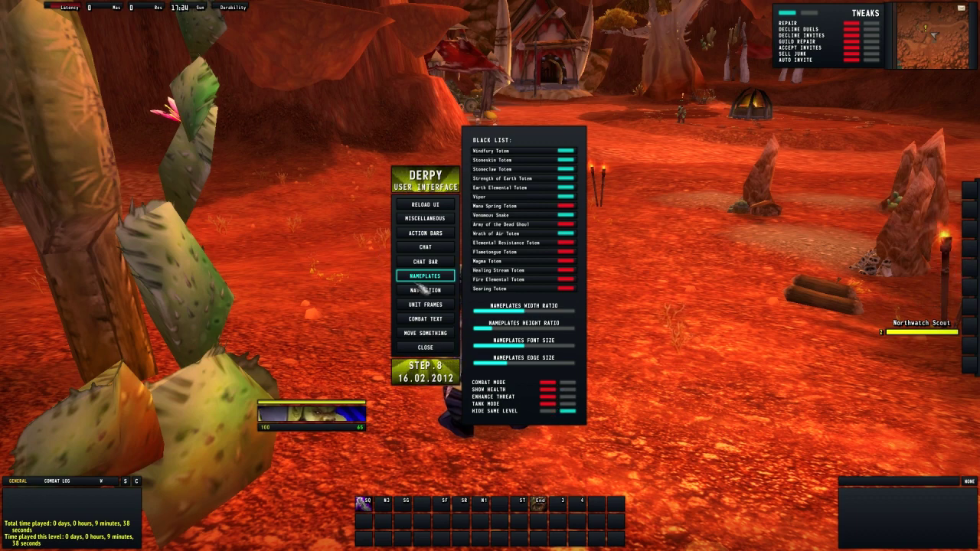
Open the Navigation settings to examine the buff and debuff options, and hide the Tweaks panel beside the minimap
click(429, 290)
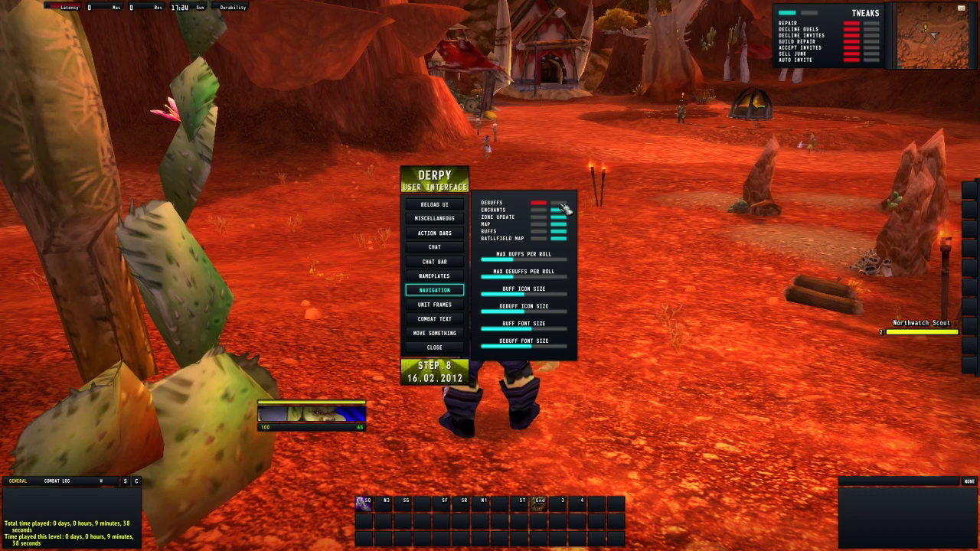
mouse_move(539, 354)
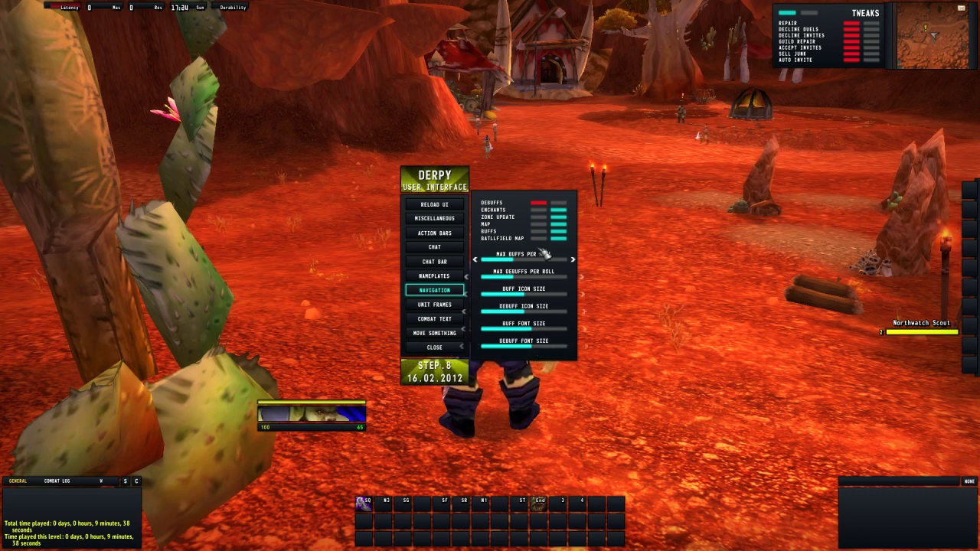
mouse_move(542, 305)
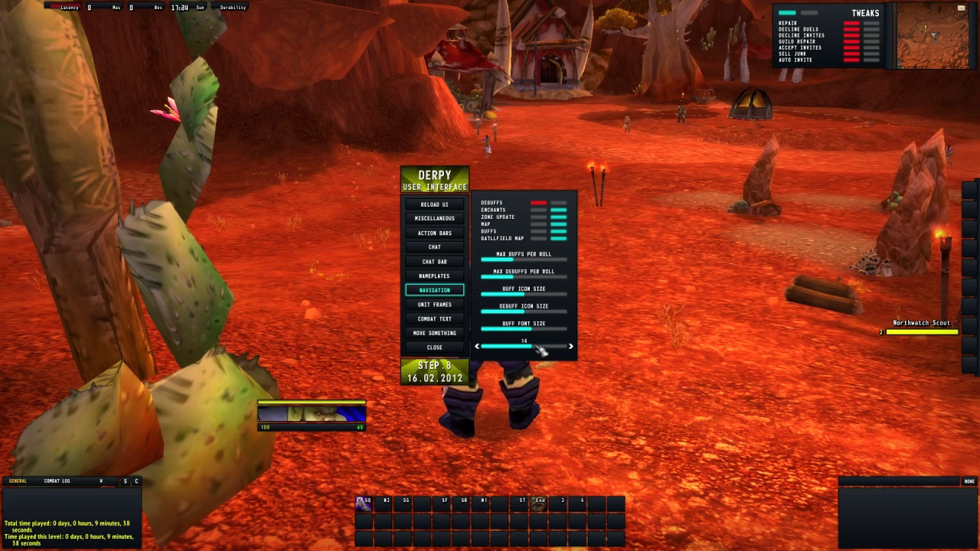
click(892, 36)
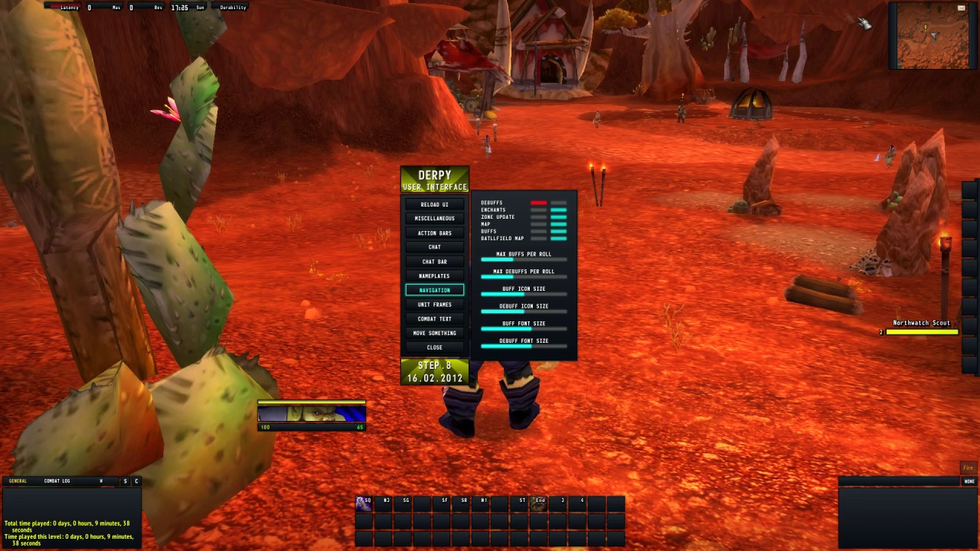
mouse_move(547, 326)
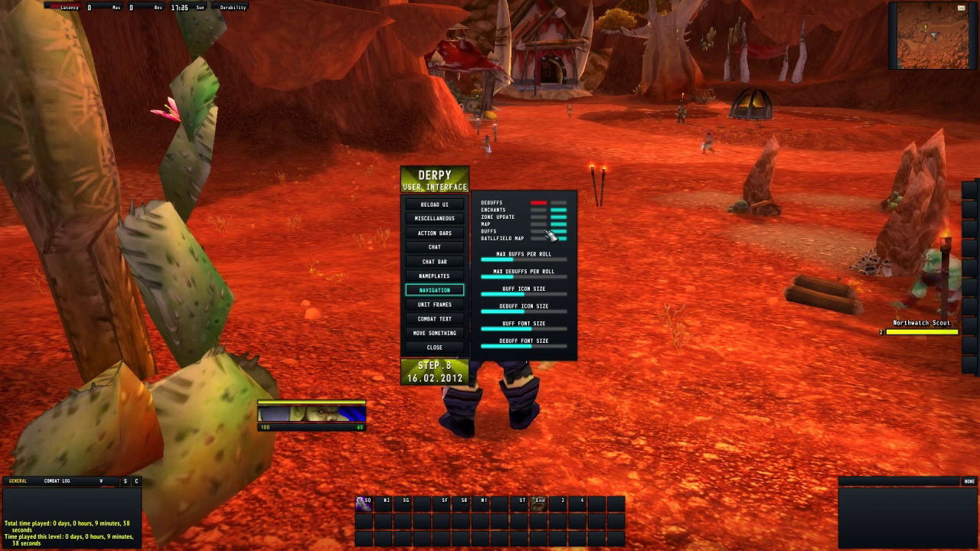
Open the Unit Frames settings and examine the Common page and the Player pages for Common, Castbar, Buffs and Debuffs
click(512, 398)
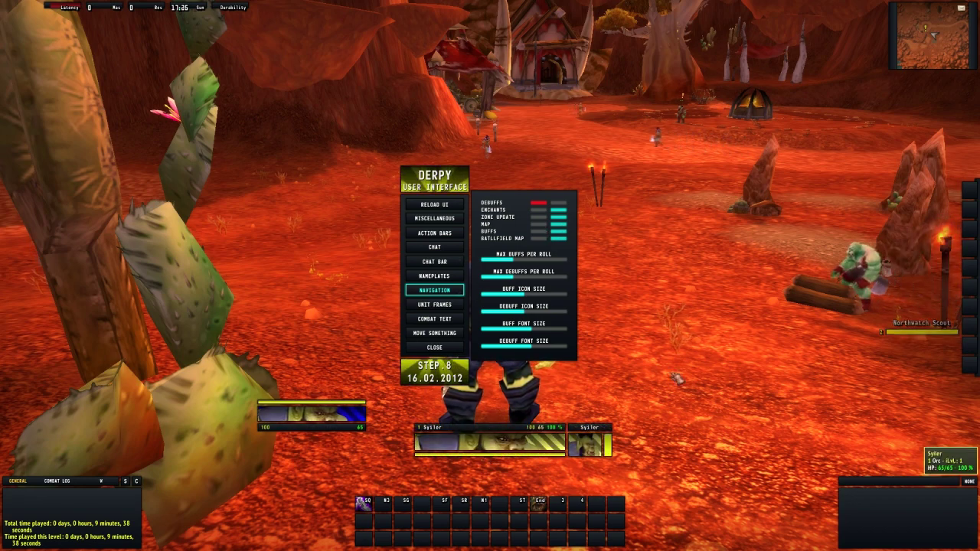
click(677, 376)
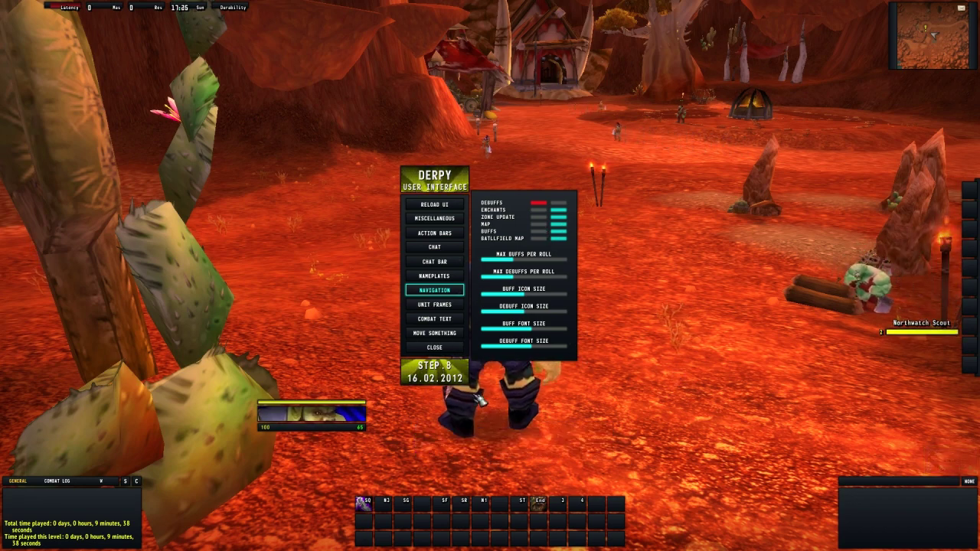
click(434, 304)
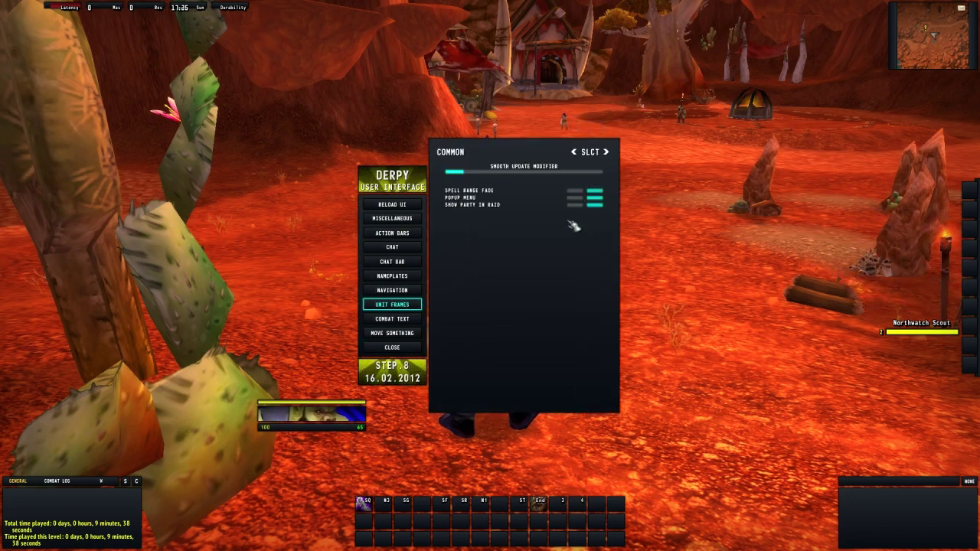
click(607, 152)
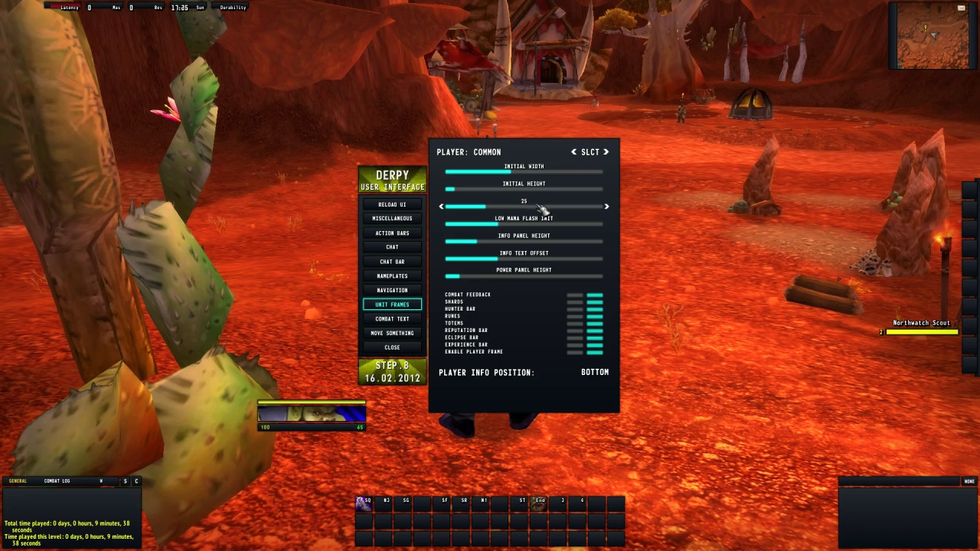
click(606, 151)
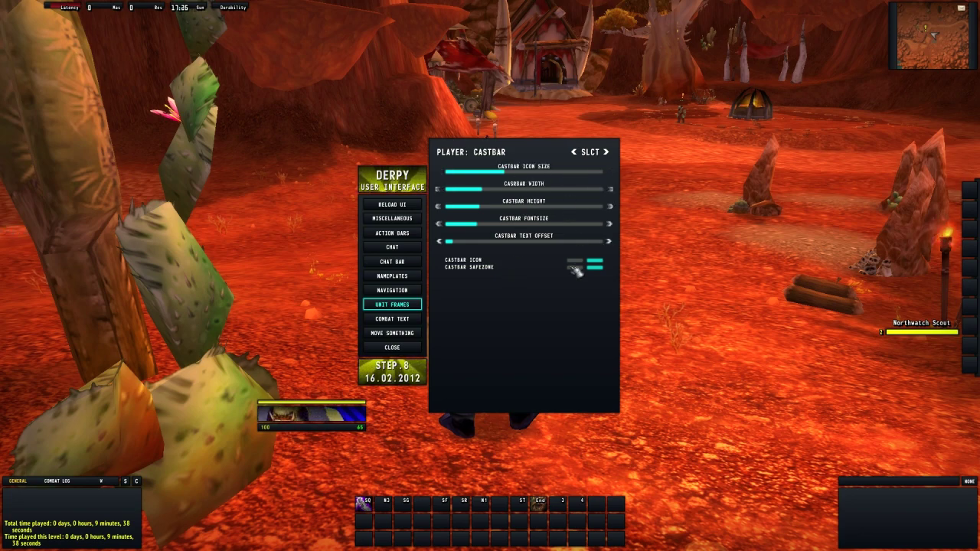
click(607, 152)
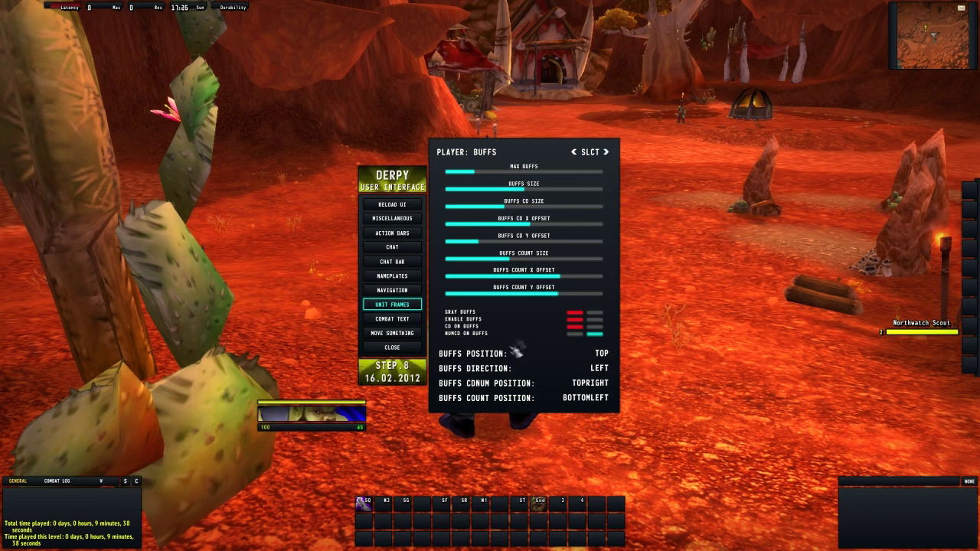
click(316, 415)
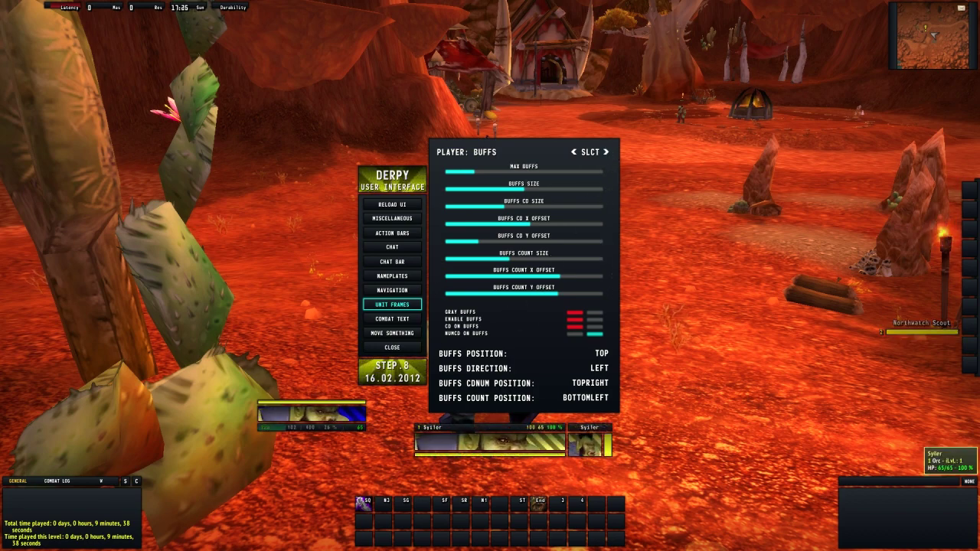
key(Escape)
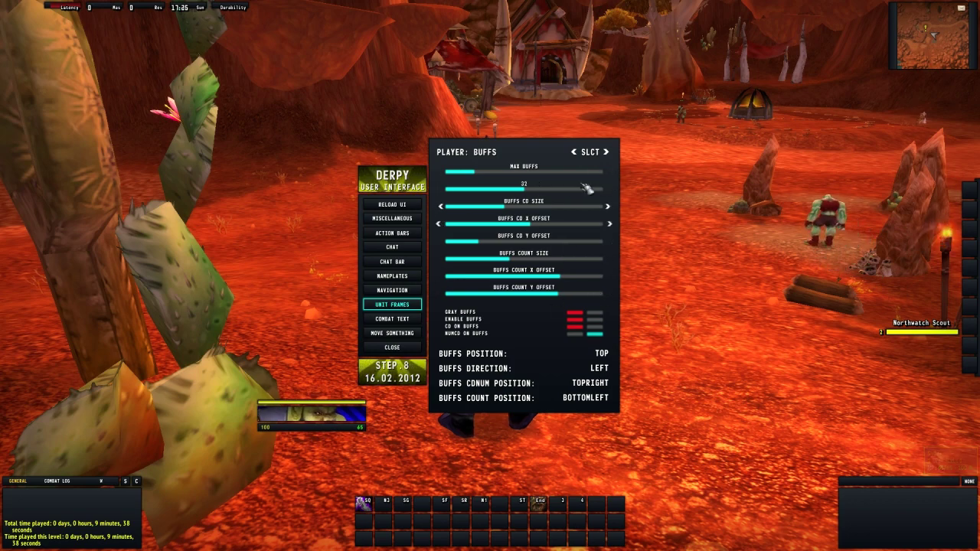
click(607, 152)
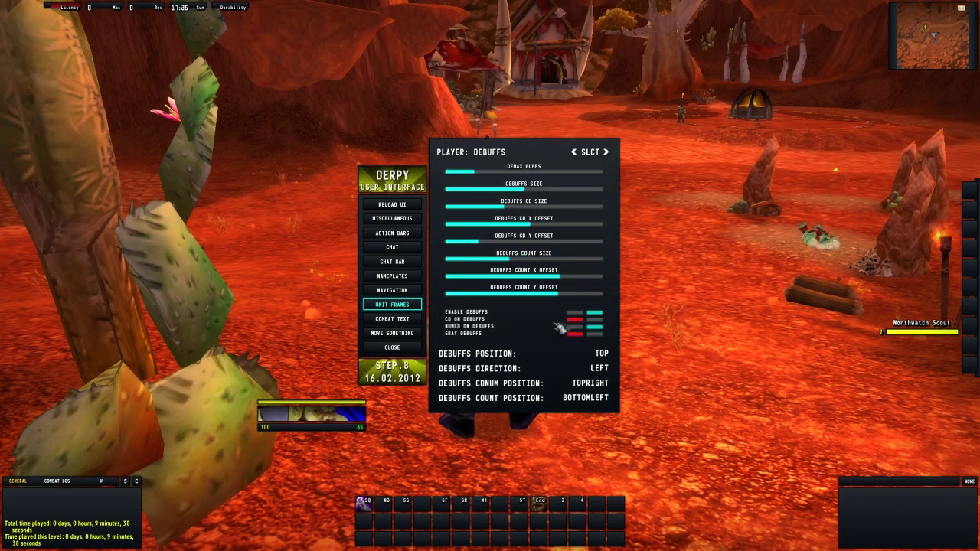
Page through the Target unit frame settings for Common, Castbar and Buffs and on to the Focus Cast Bar page
click(607, 152)
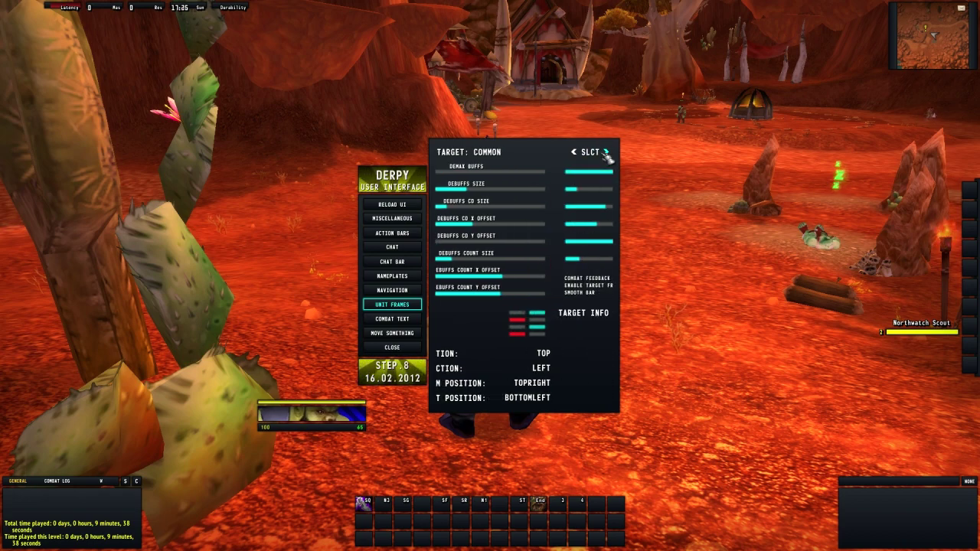
click(607, 152)
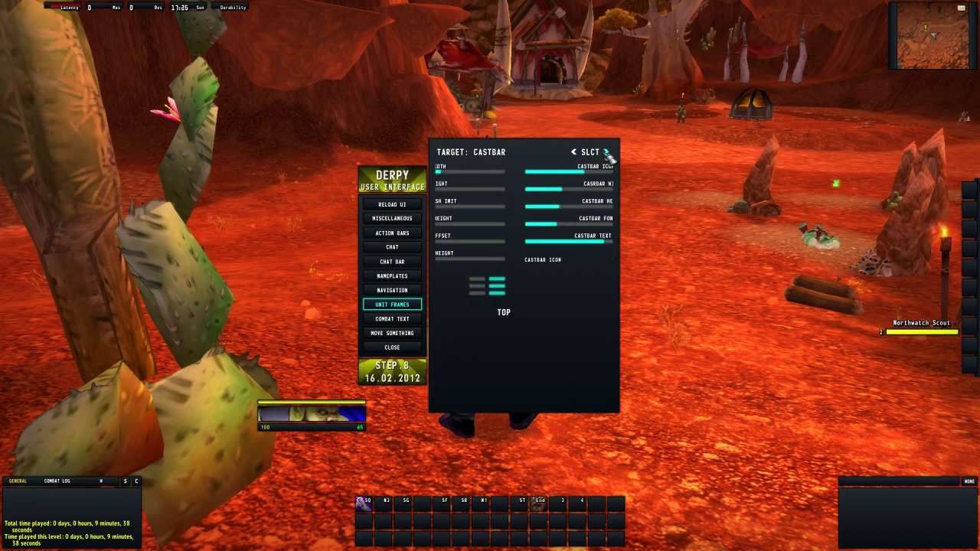
click(606, 152)
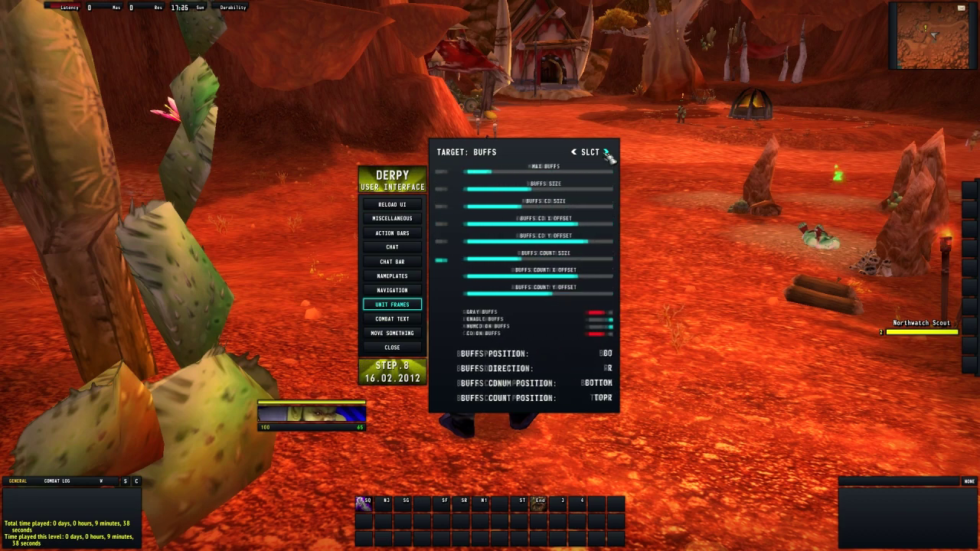
click(606, 152)
click(607, 152)
click(606, 153)
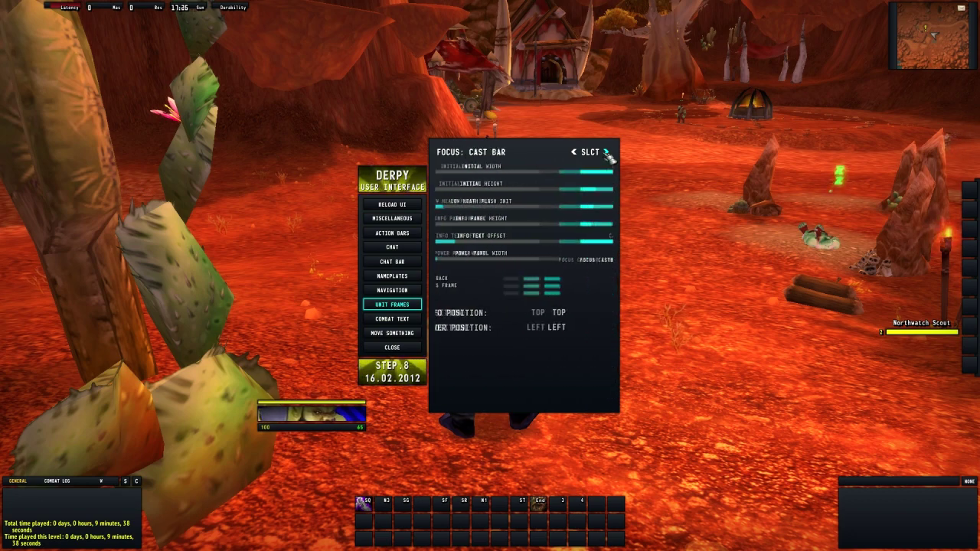
In the Combat Text settings, turn on Stop Spam (Shadow) and Killing Blow and increase the Damage Font Size
click(406, 320)
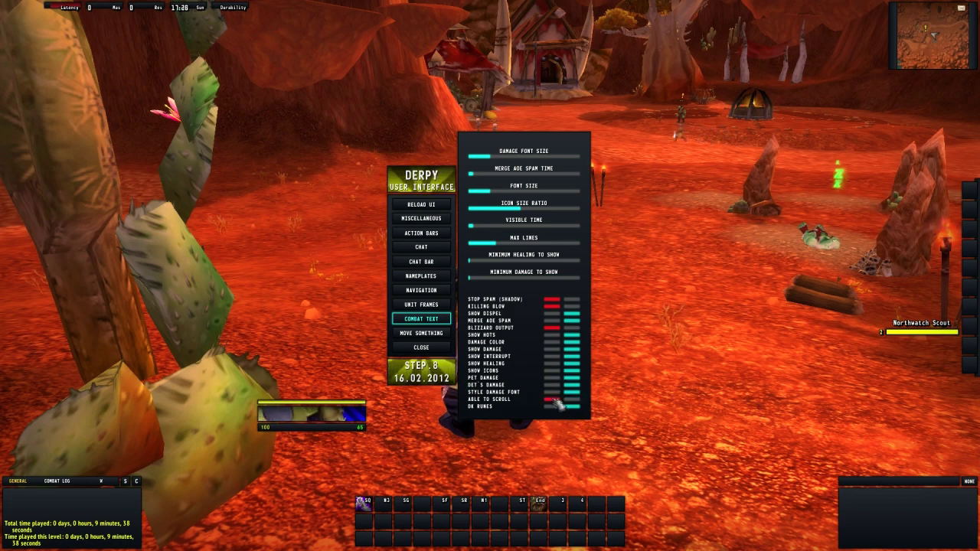
click(576, 307)
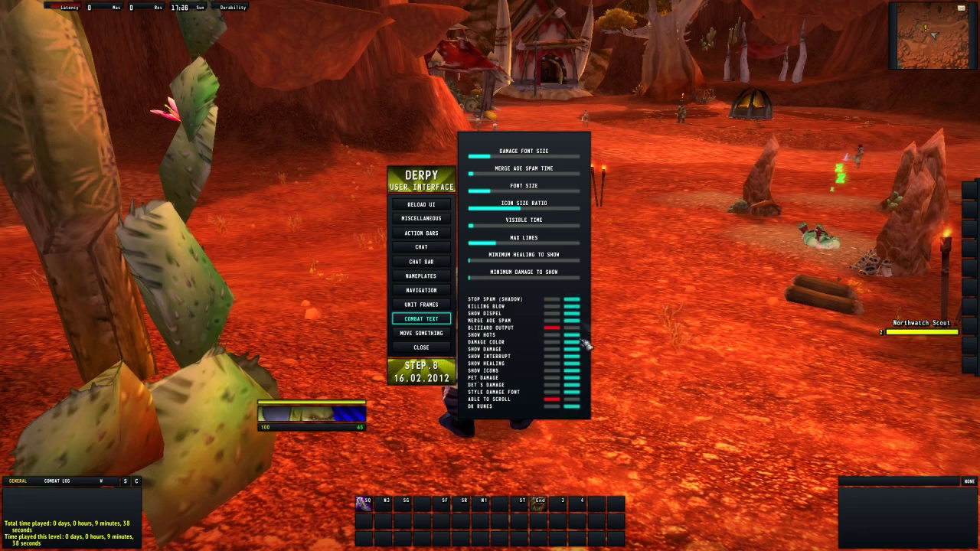
mouse_move(586, 156)
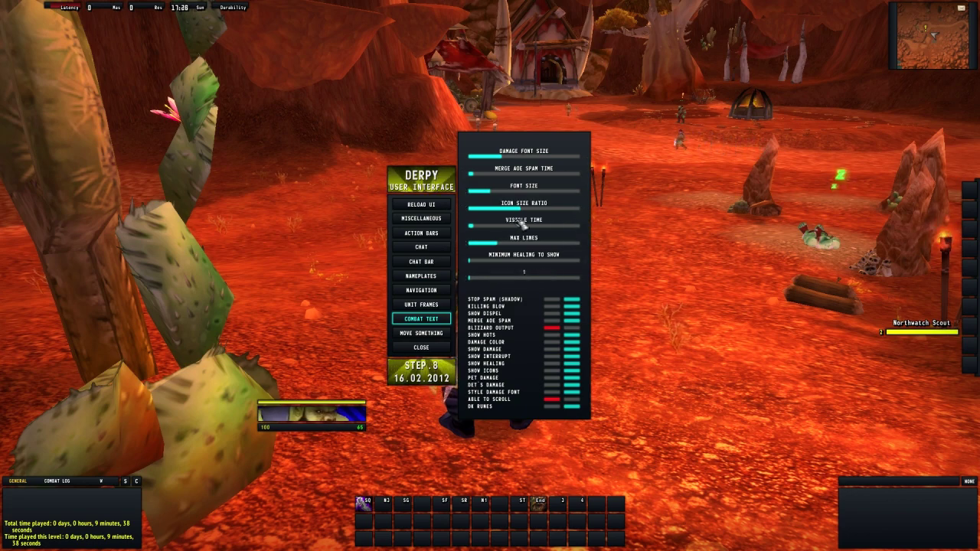
Unlock the frames in the Move Something settings and reposition the Extra Button, Target and Player frames, placing Player over the upper cactus
click(428, 334)
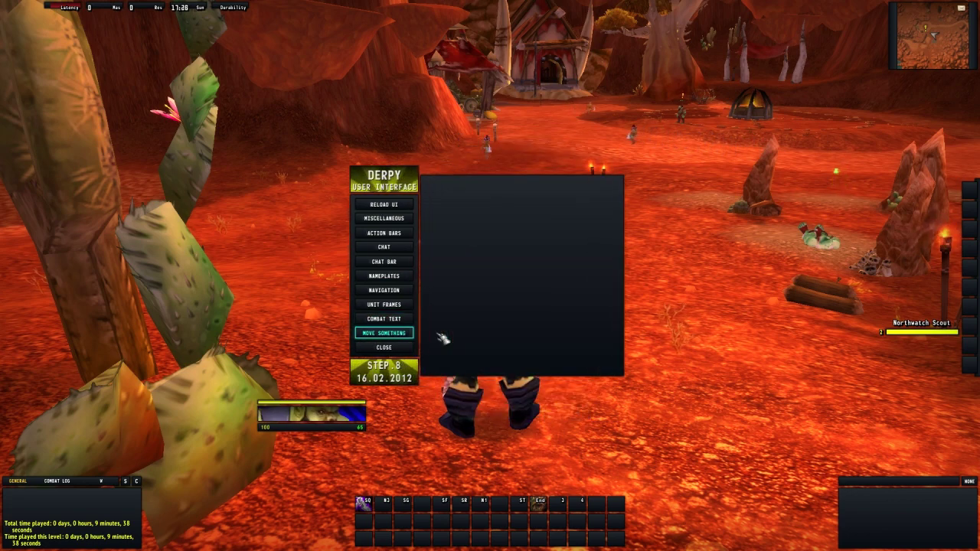
click(596, 361)
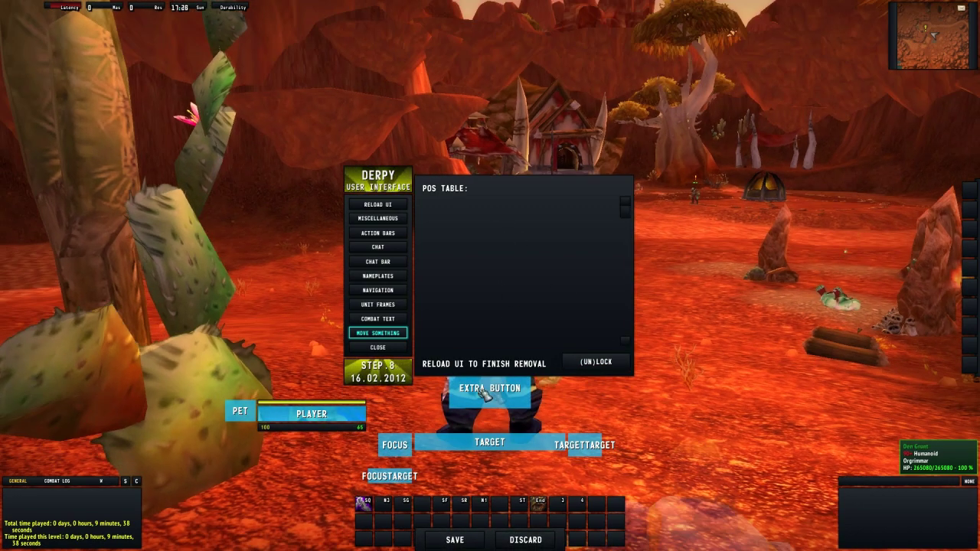
mouse_move(479, 389)
mouse_down()
mouse_move(530, 392)
mouse_move(477, 392)
mouse_up()
drag(466, 436, 493, 439)
drag(346, 415, 152, 164)
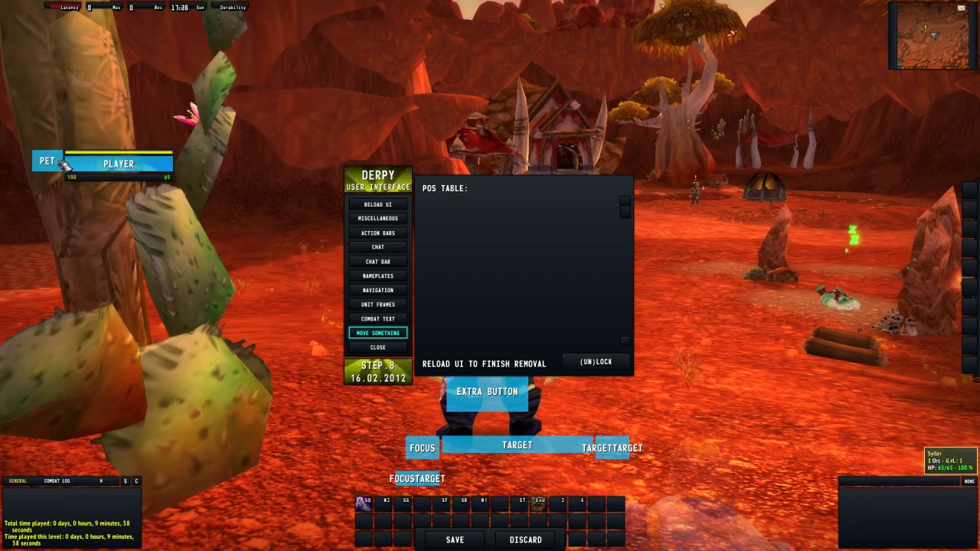
Move Pet below the Player frame, Target above the configuration window, Focus above Player and TargetTarget towards the minimap, and lock the frames
drag(48, 160, 86, 319)
drag(517, 446, 471, 72)
drag(370, 69, 231, 87)
drag(596, 81, 775, 137)
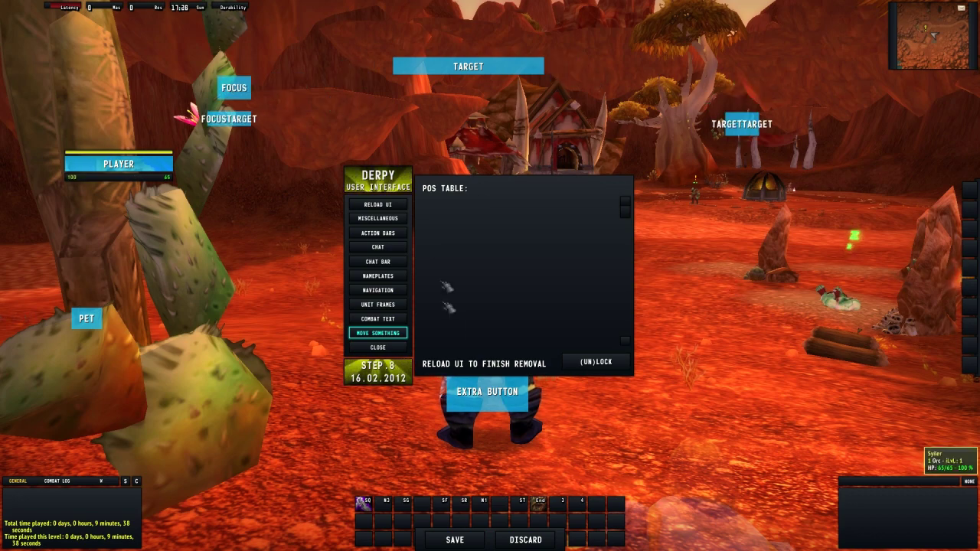
click(596, 361)
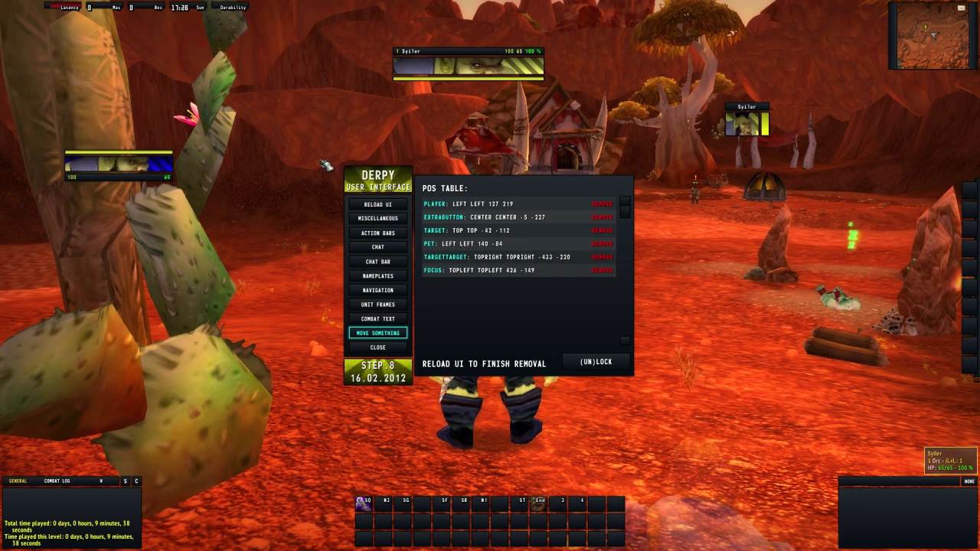
Set the targeted character as the focus with /focus and clear the focus from its frame
text(/foc)
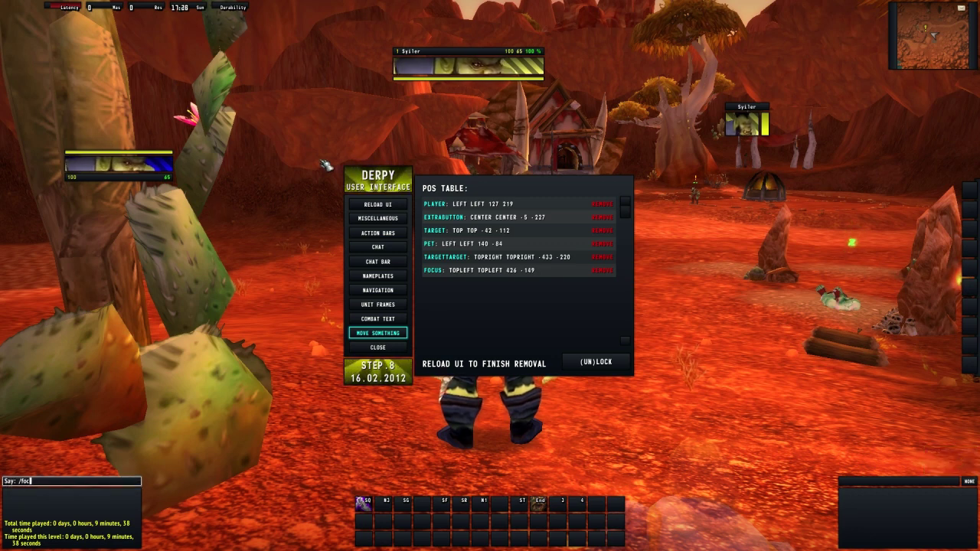
text(us)
key(Return)
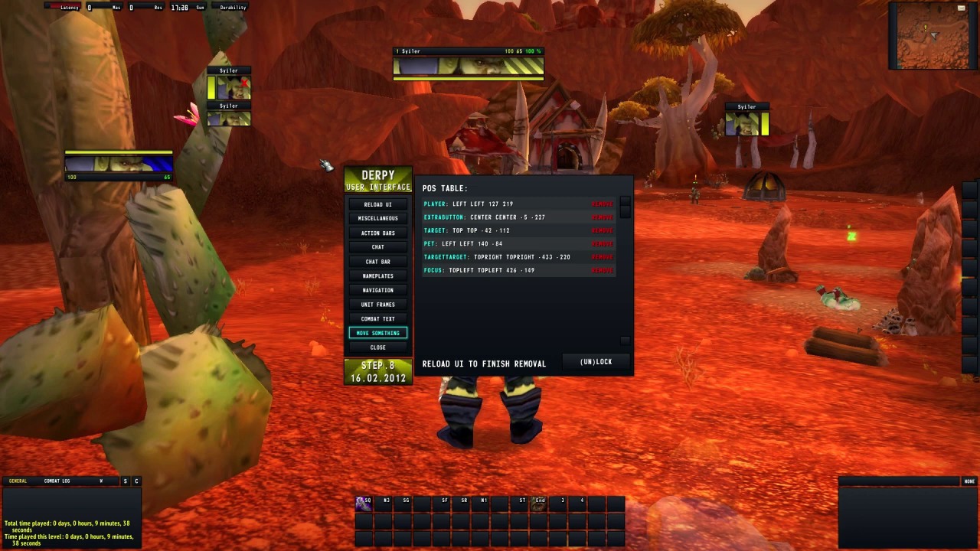
click(244, 82)
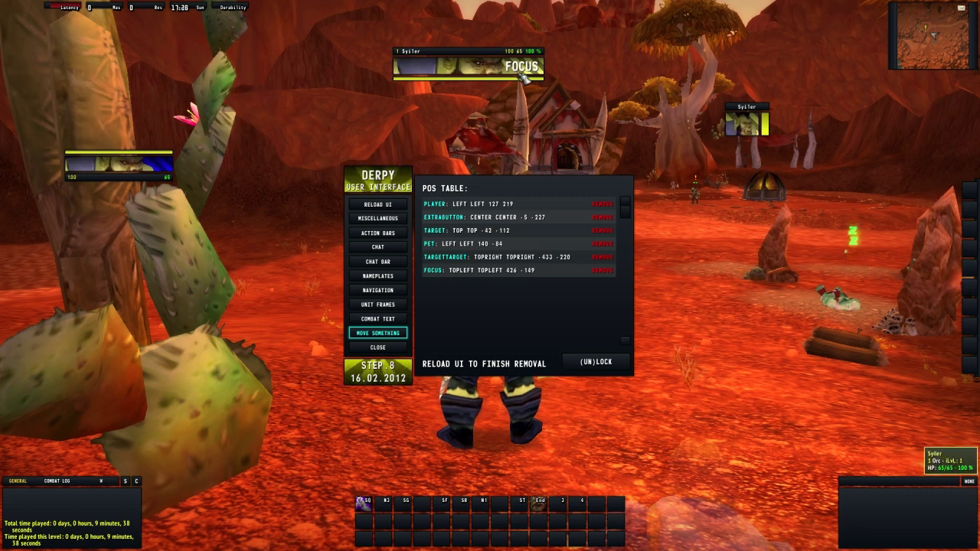
Clear the current target and target the own character again from the moved Player frame
click(418, 163)
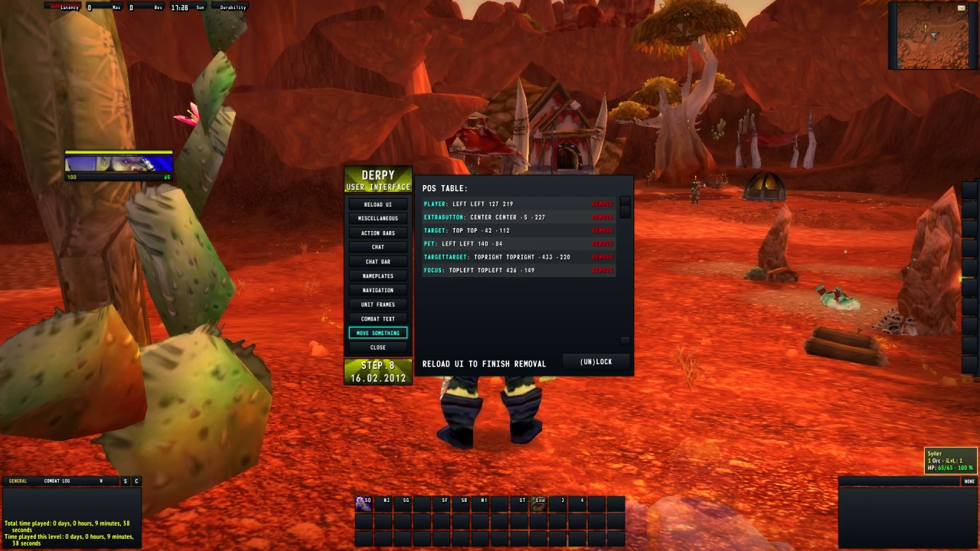
click(142, 159)
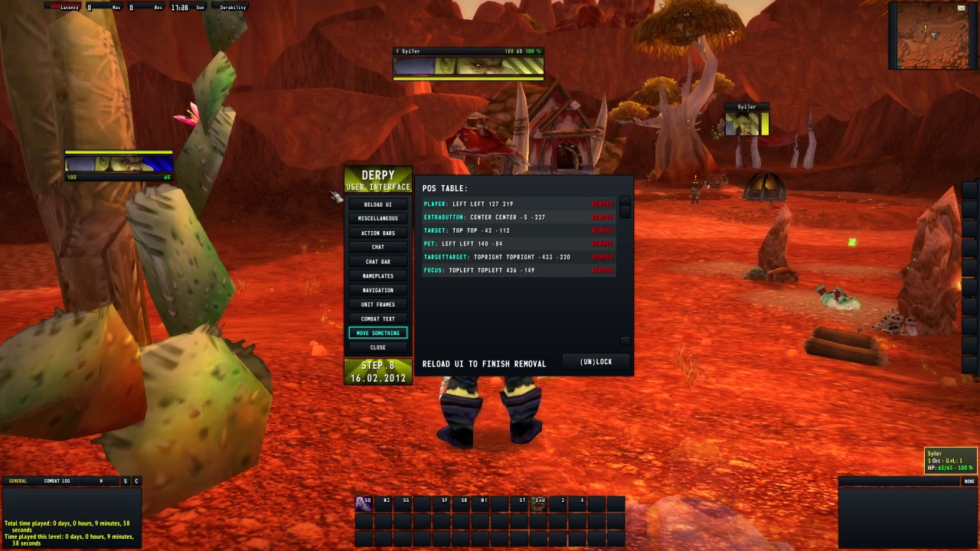
click(518, 67)
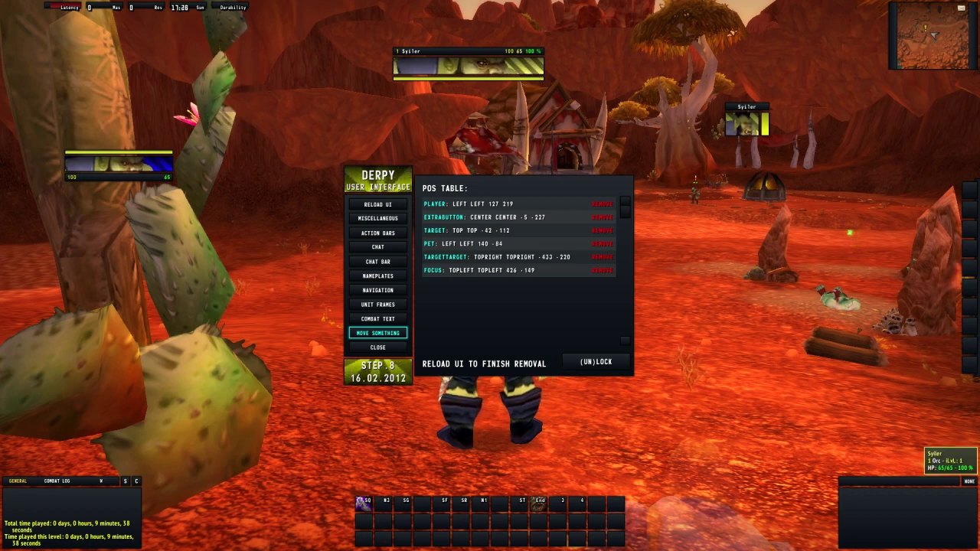
drag(585, 124, 630, 204)
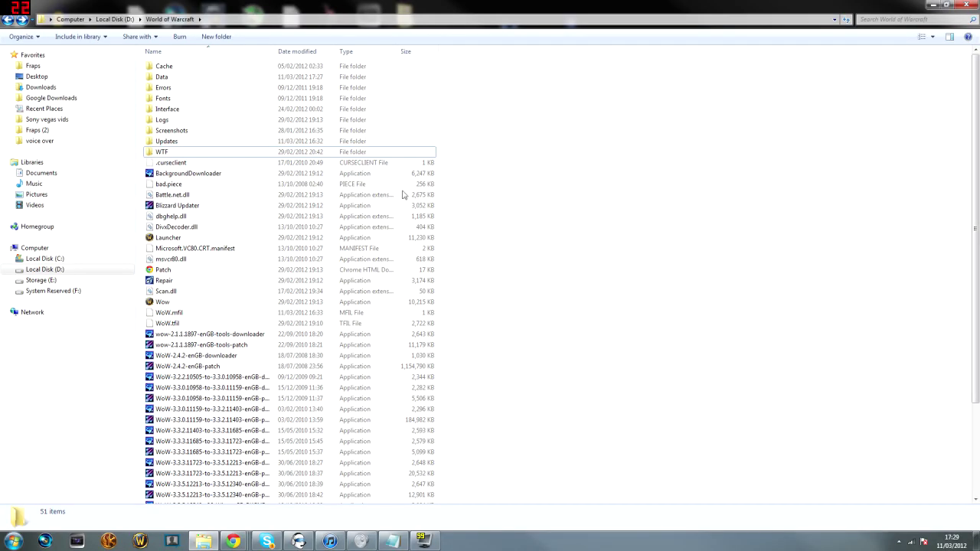
In Windows Explorer, open the World of Warcraft Interface\AddOns folder, examine its add-on folders and return to the main game folder
click(214, 157)
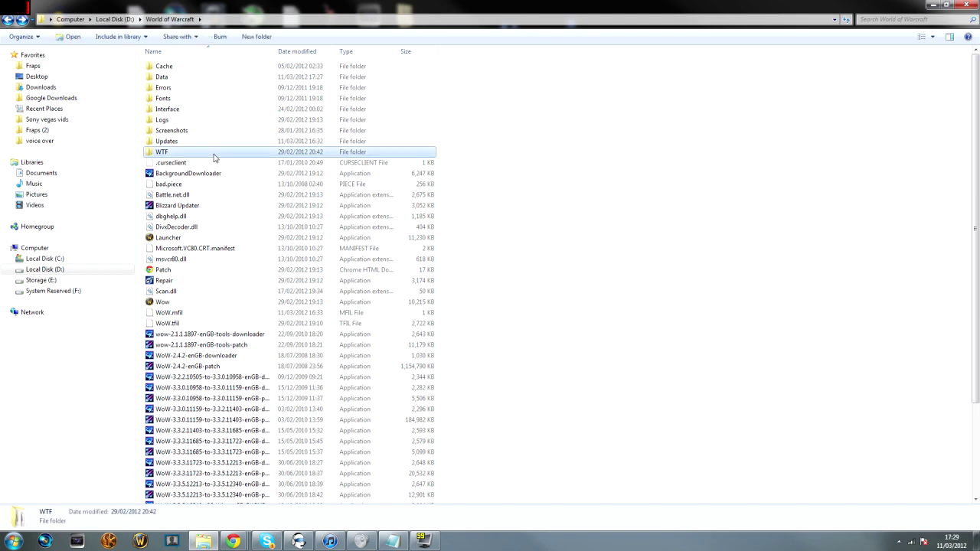
double_click(167, 109)
double_click(183, 68)
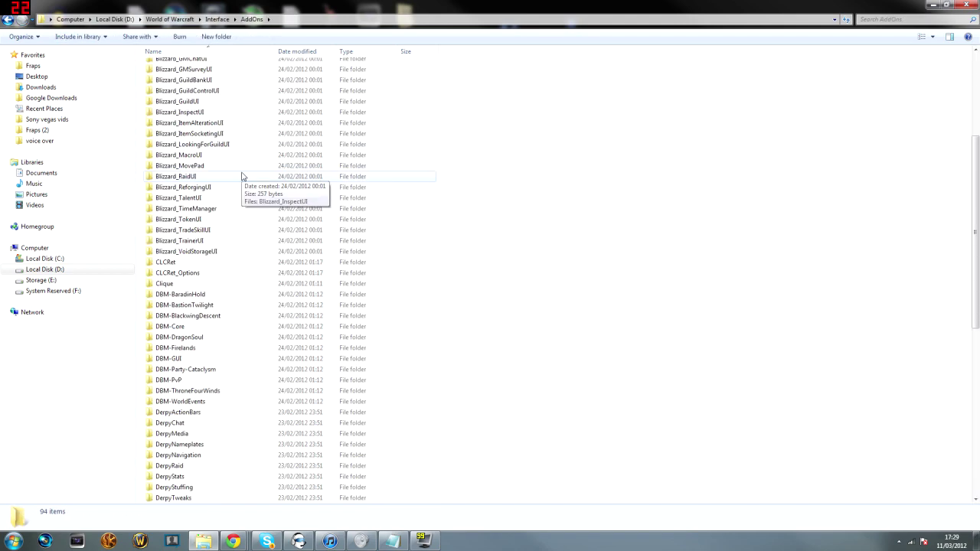
scroll(242, 176, down, 12)
key(BackSpace)
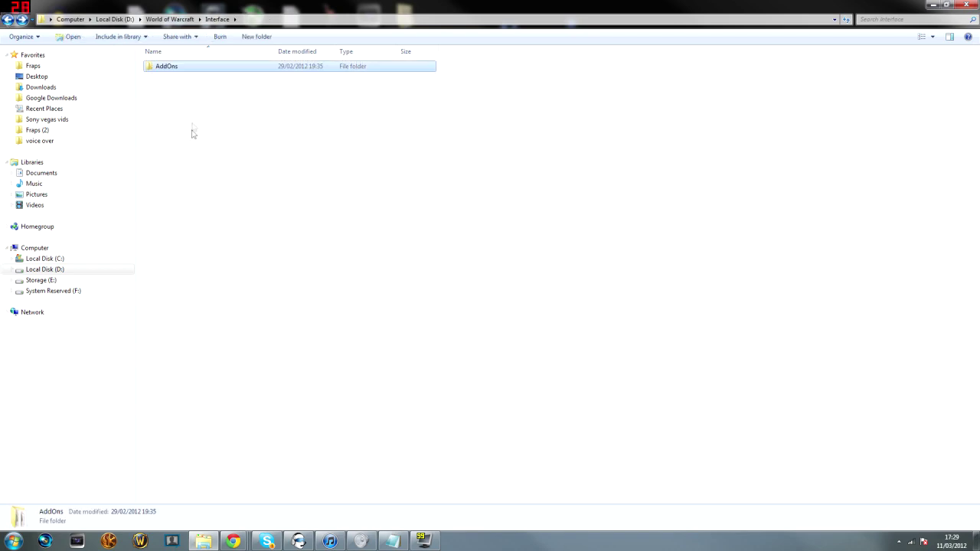
key(BackSpace)
Open the WTF folder to examine its contents, select the Account folder, and return to the World of Warcraft folder
click(206, 154)
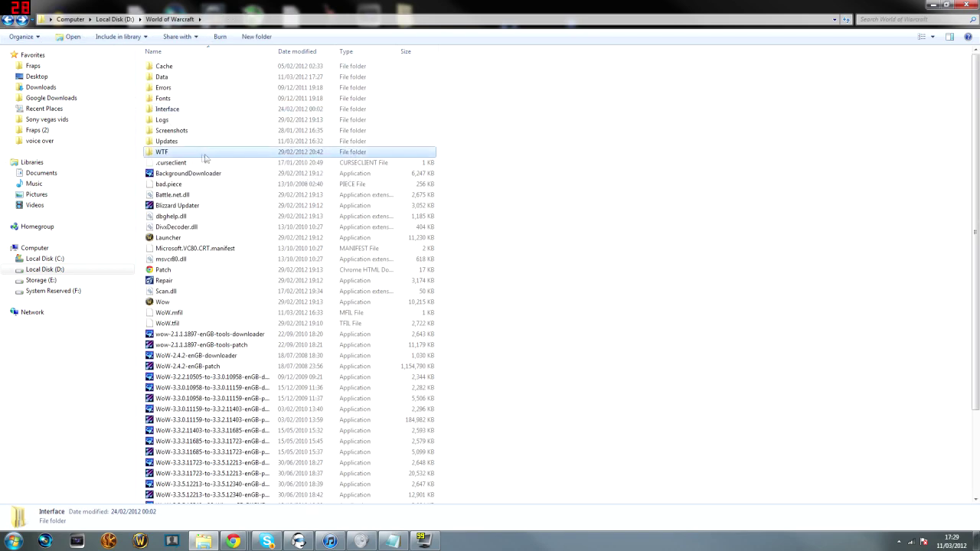
double_click(164, 155)
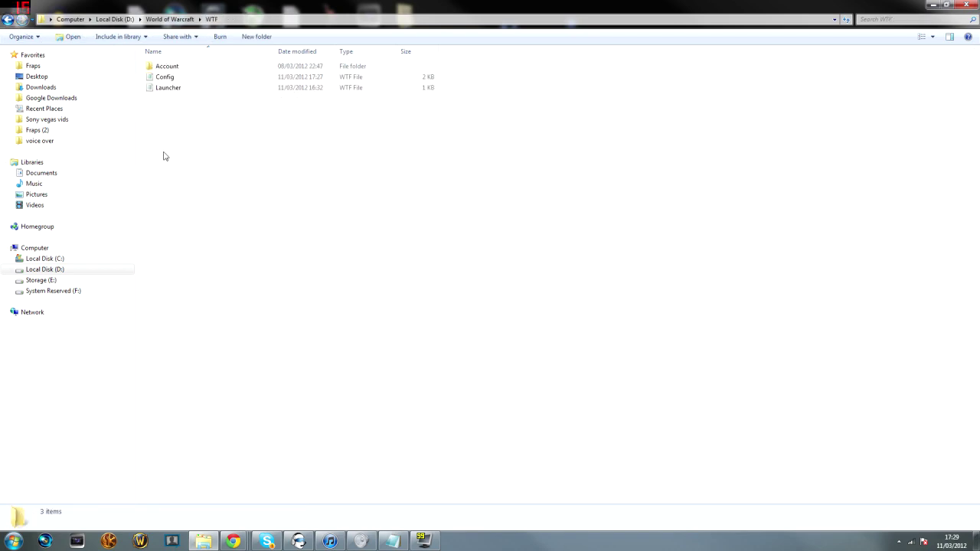
click(175, 67)
click(7, 20)
click(6, 20)
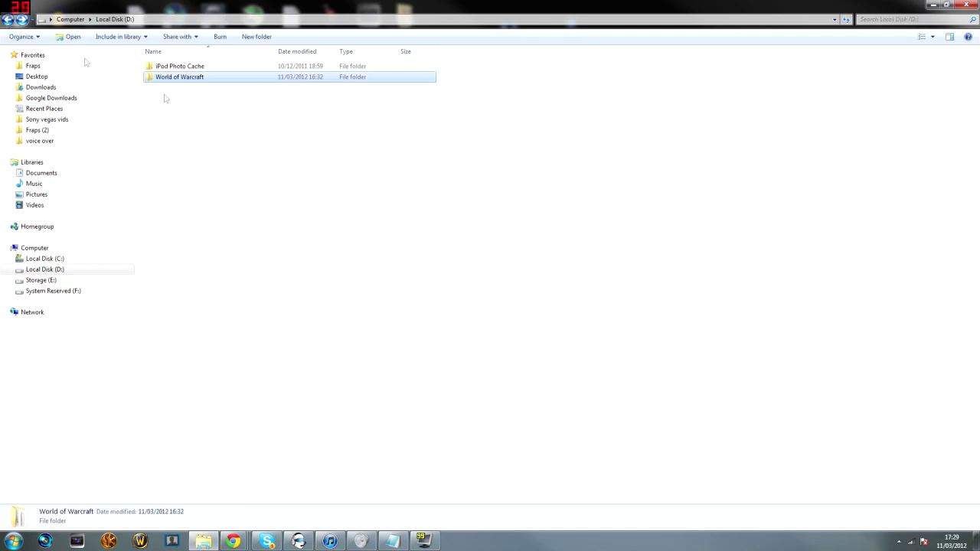
double_click(174, 80)
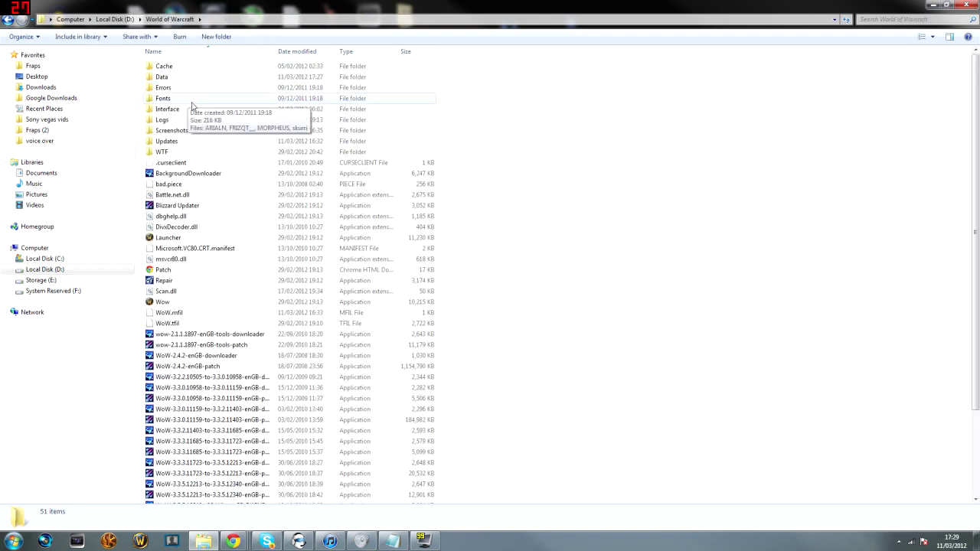
Open the account's folder inside WTF\Account to examine its realm folders and return to the World of Warcraft folder
double_click(163, 152)
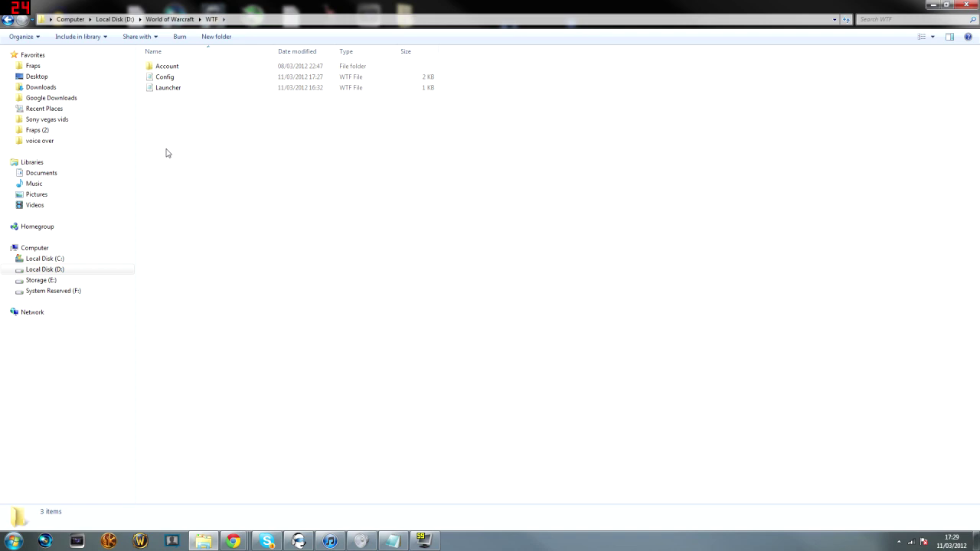
double_click(172, 68)
double_click(187, 78)
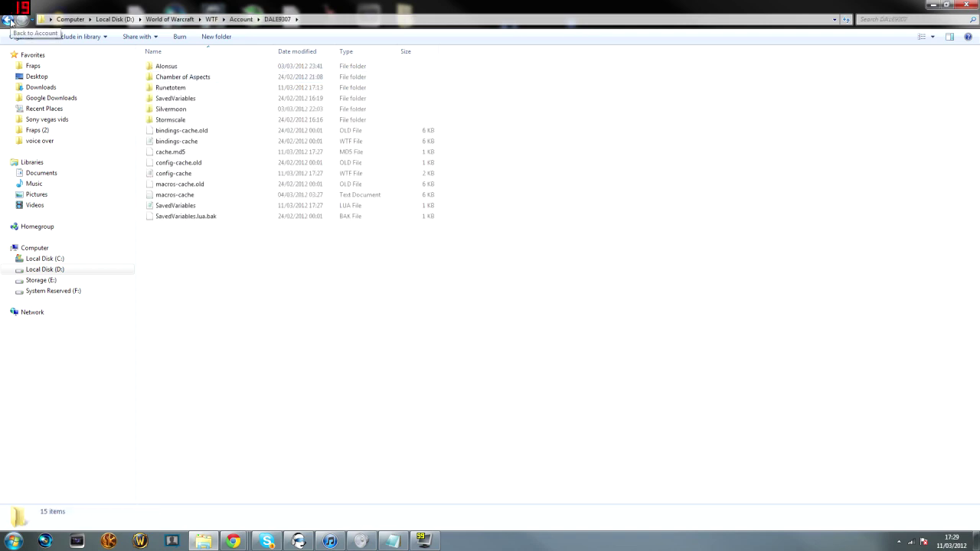
click(9, 21)
click(10, 21)
click(9, 21)
click(9, 21)
double_click(206, 79)
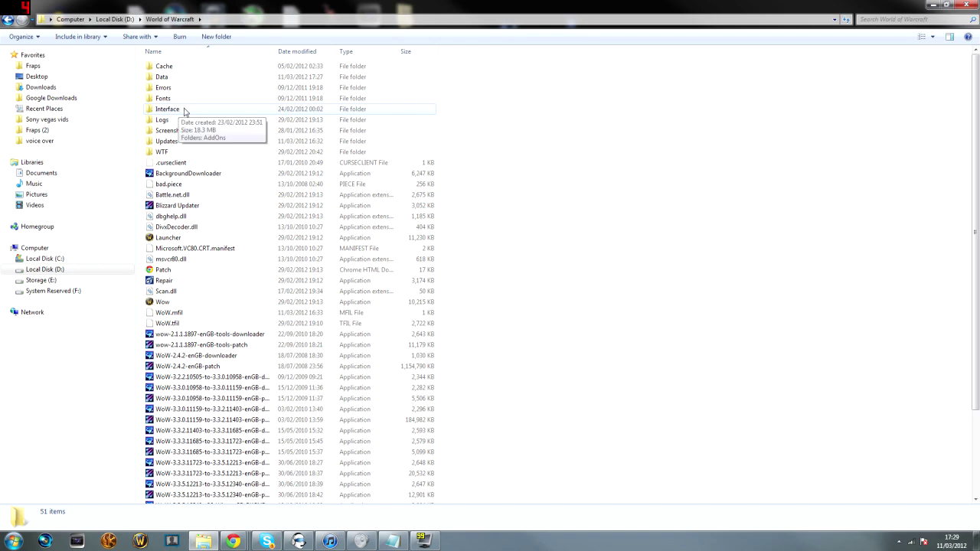
Open the Interface\AddOns folder to examine the list of add-on folders and return to the World of Warcraft folder
double_click(183, 110)
double_click(164, 67)
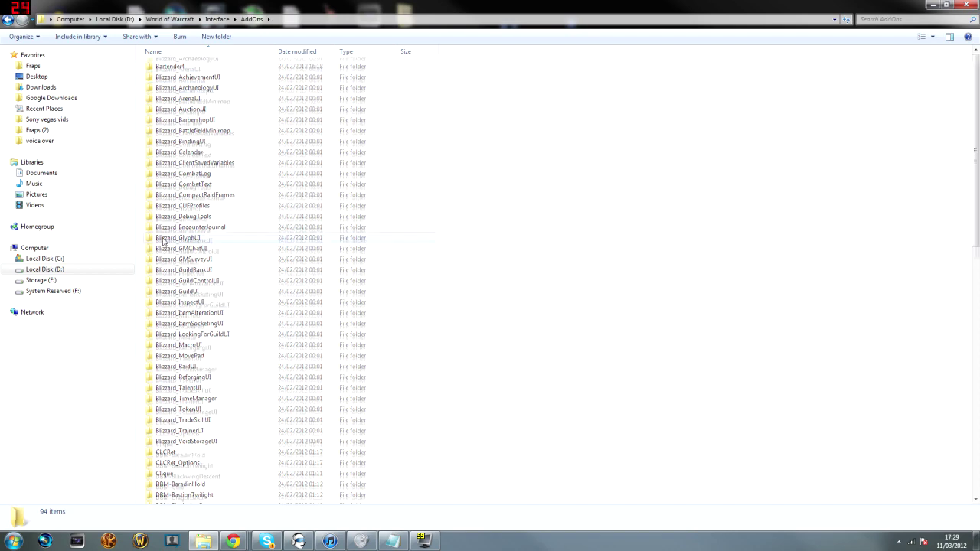
scroll(163, 241, down, 15)
click(9, 20)
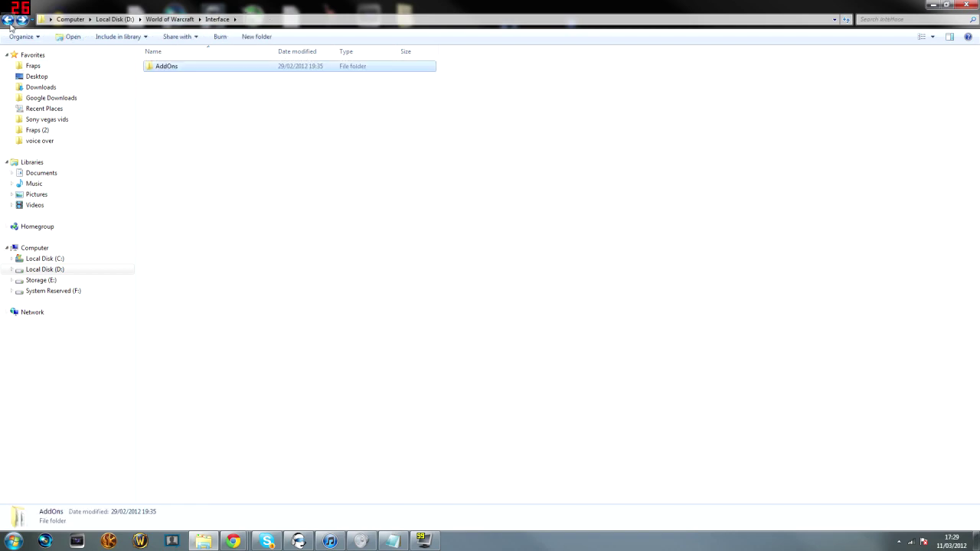
click(8, 20)
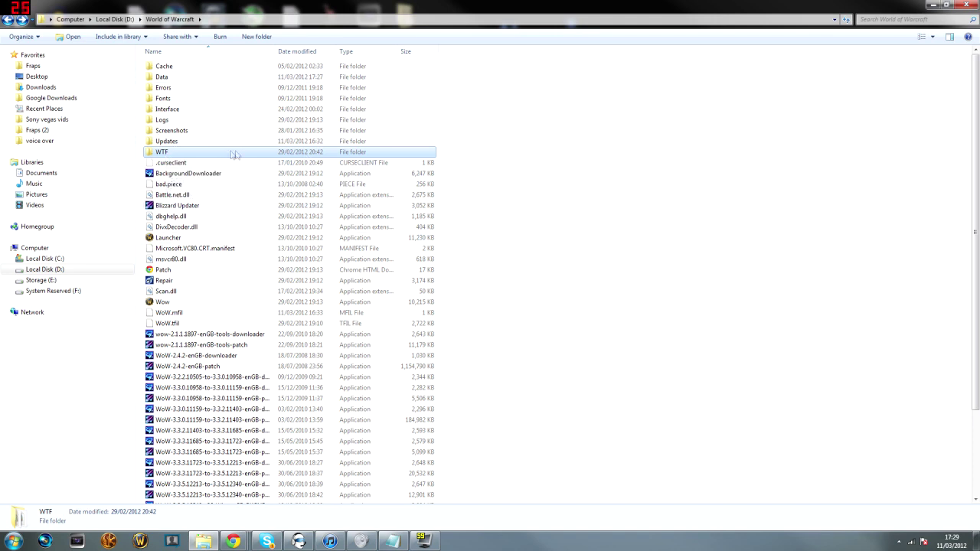
Select the Interface and WTF folders together in the World of Warcraft folder, copy them and clear the selection
mouse_move(212, 155)
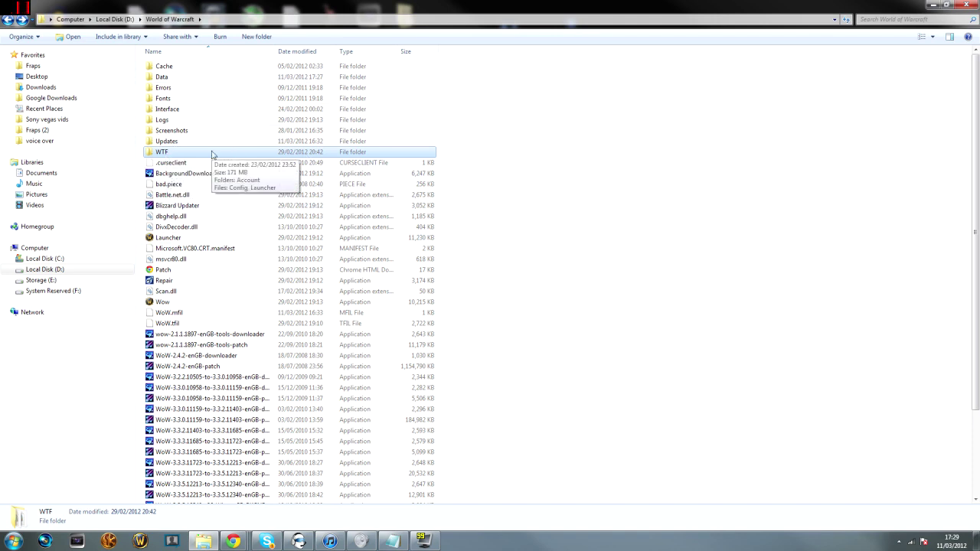
click(188, 110)
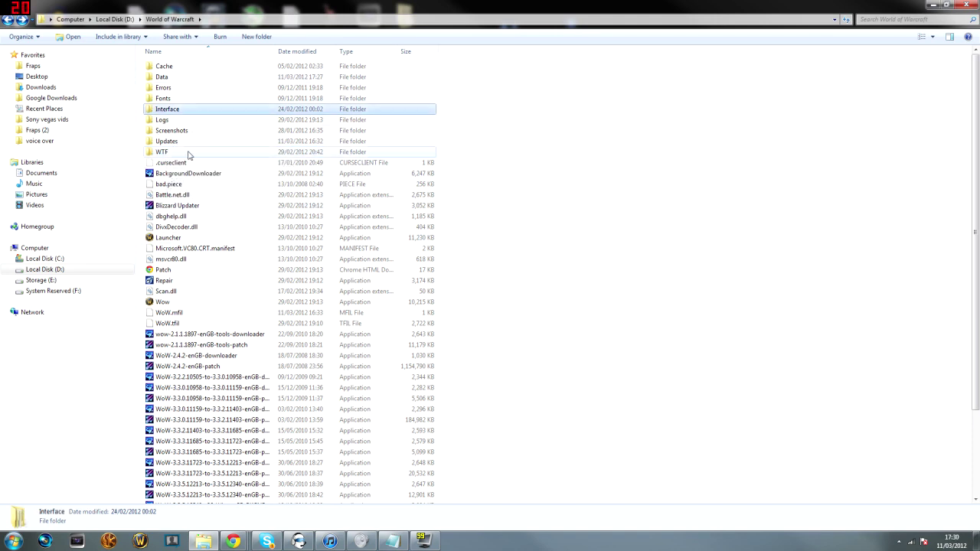
shift+click(188, 153)
click(192, 100)
click(192, 109)
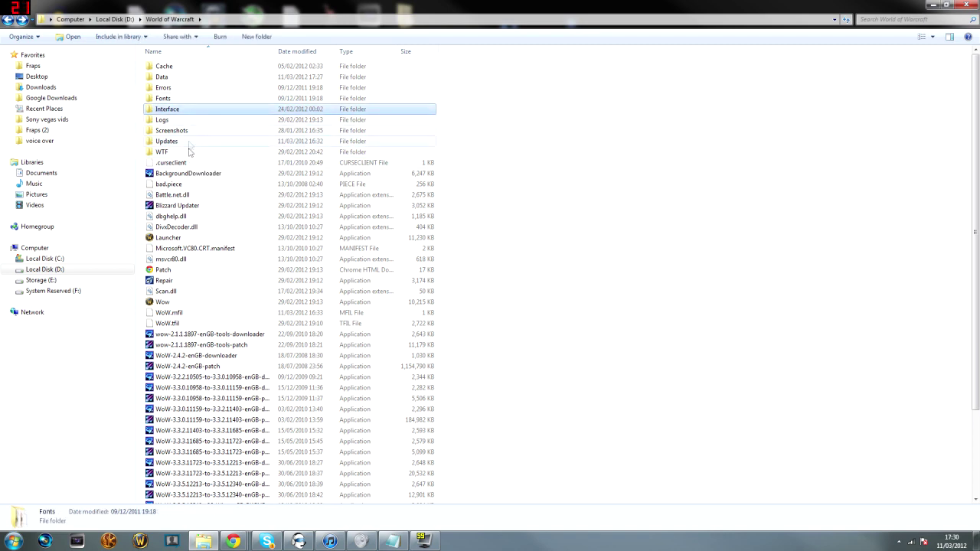
ctrl+click(188, 153)
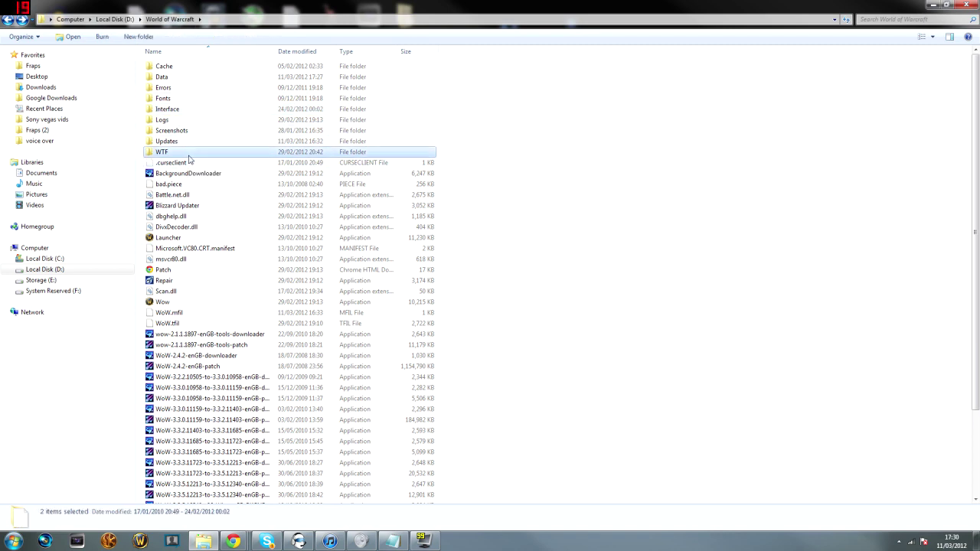
right_click(189, 109)
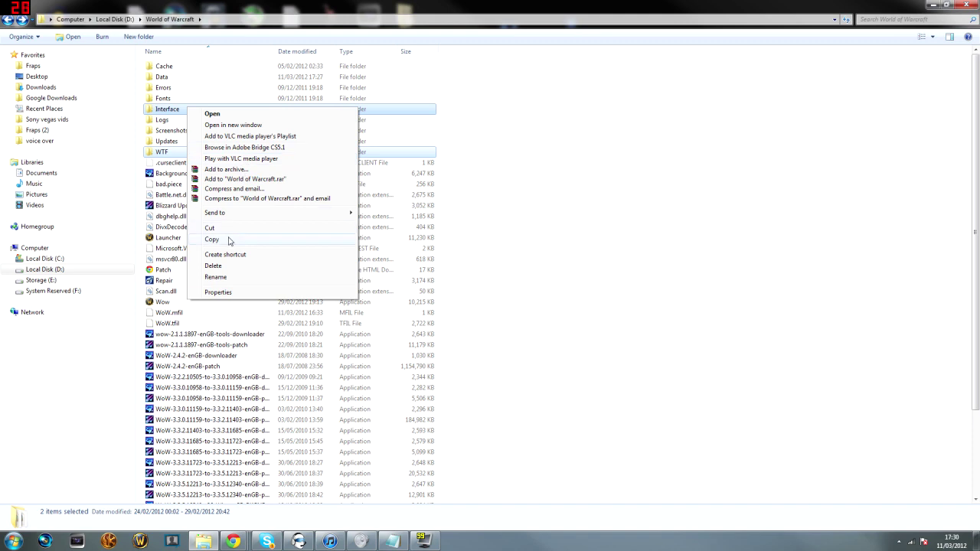
click(229, 241)
key(super)
click(746, 258)
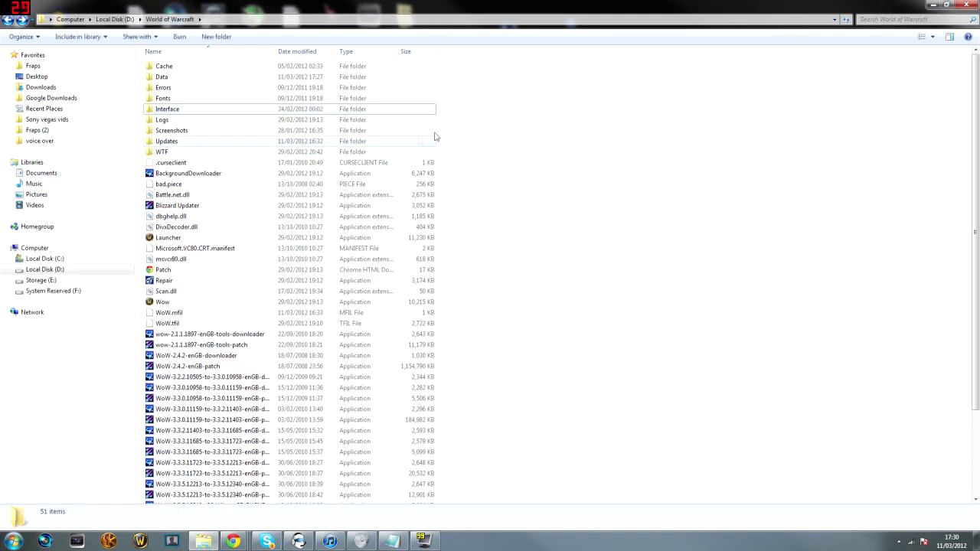
click(179, 112)
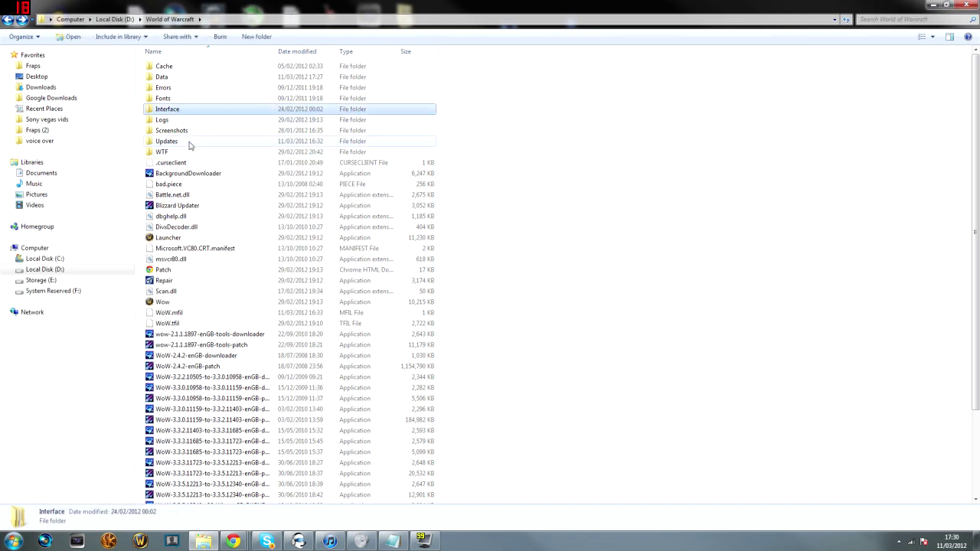
shift+click(253, 152)
click(193, 153)
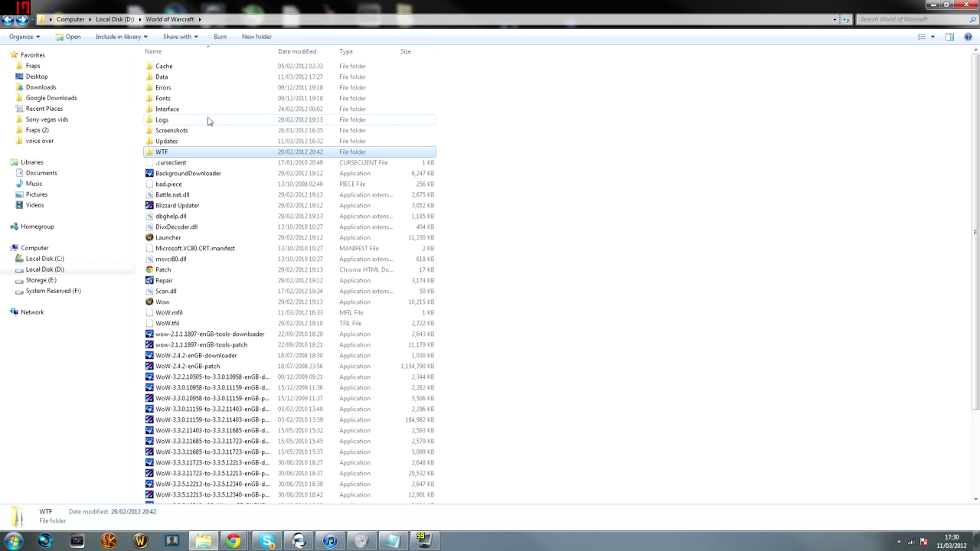
ctrl+double_click(210, 114)
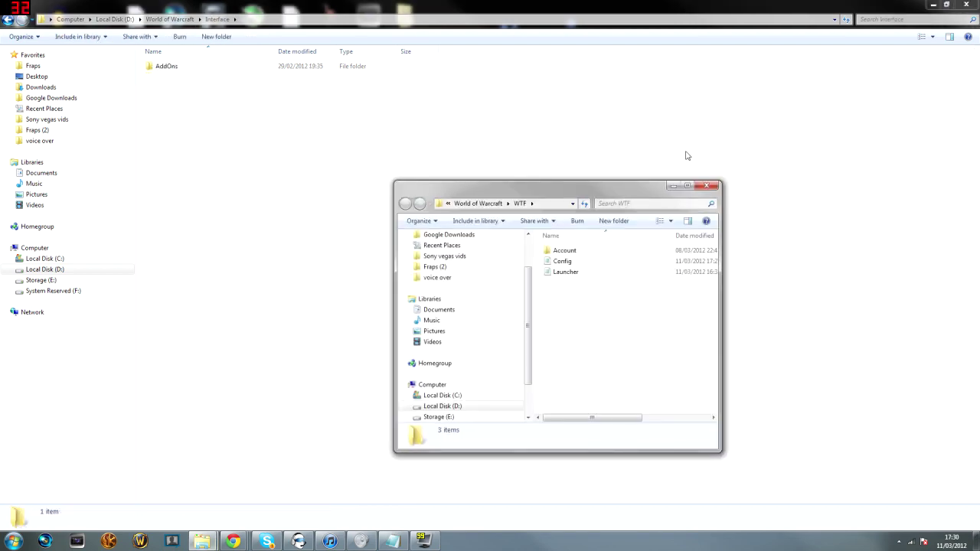
click(709, 186)
click(9, 20)
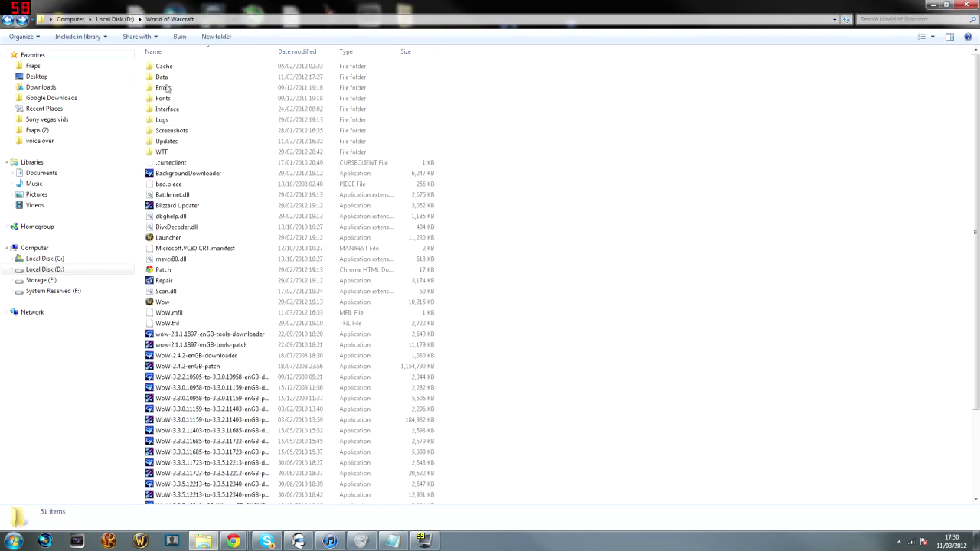
Select only the Interface and WTF folders together and clear the selection again
click(200, 112)
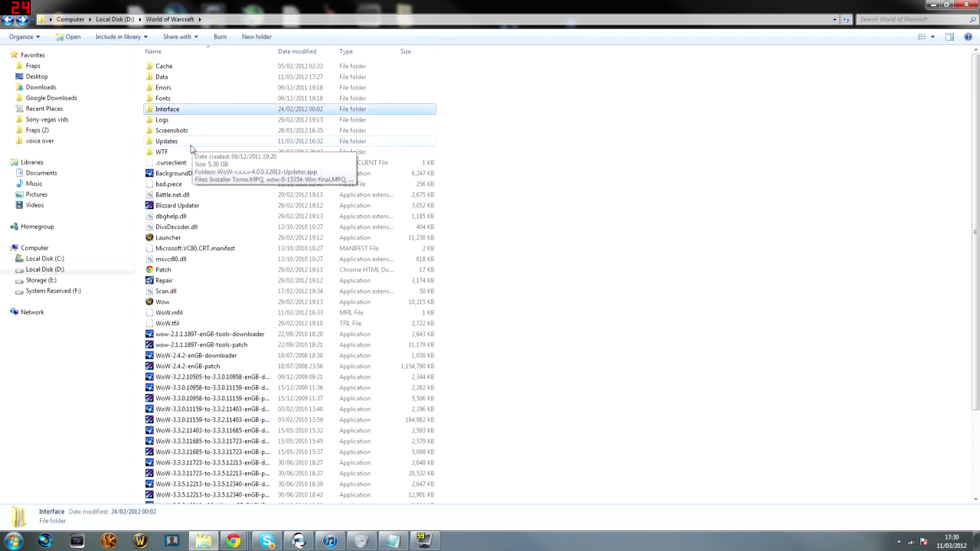
ctrl+click(193, 150)
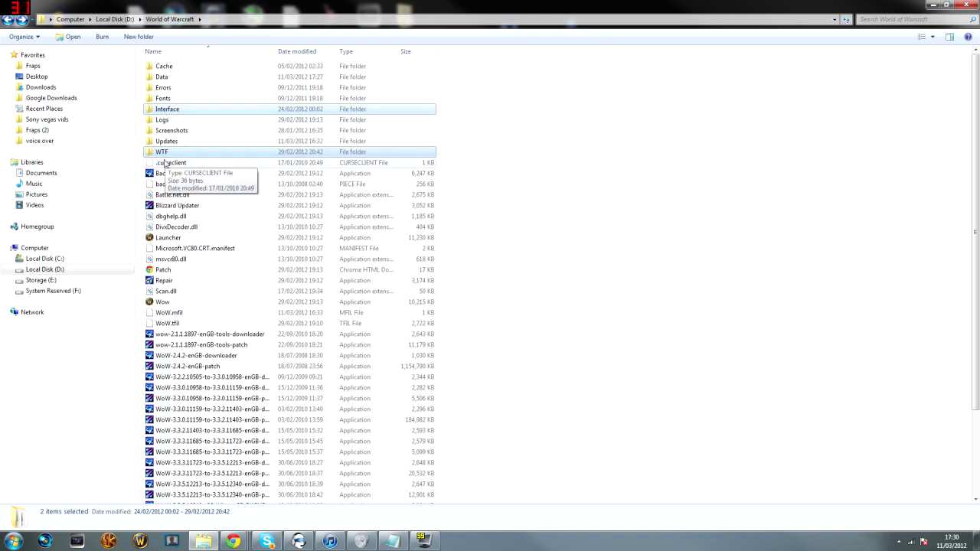
click(496, 156)
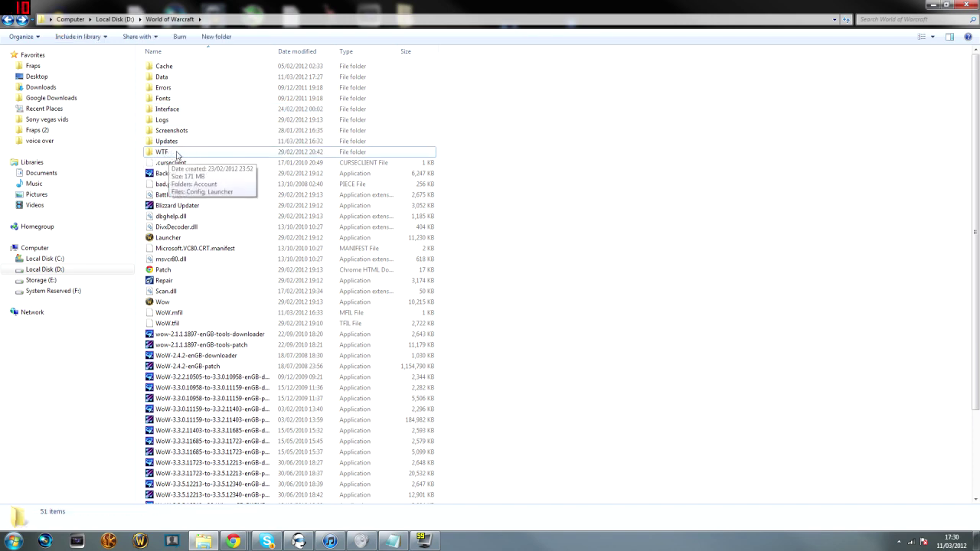
Open the WTF folder, its Account folder and the account's own folder inside it
click(177, 156)
click(176, 155)
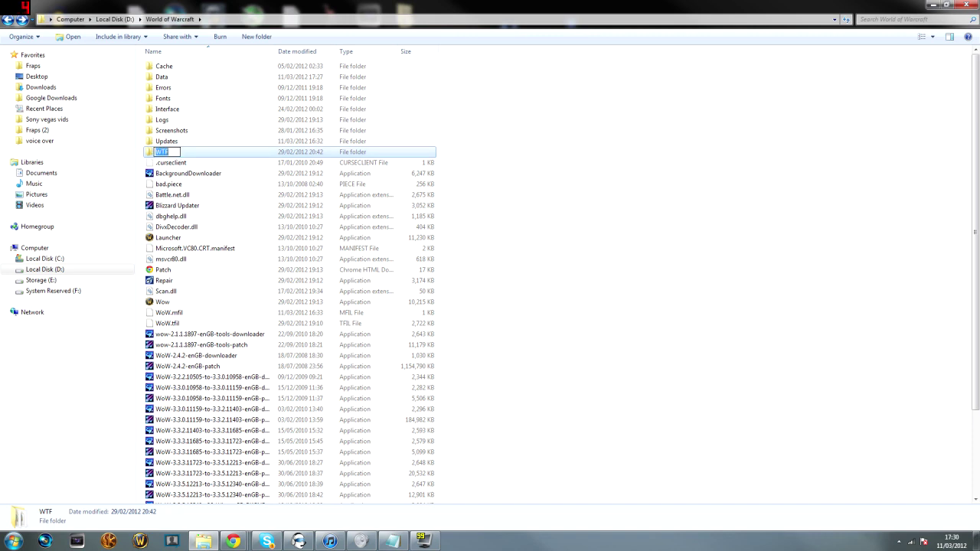
click(187, 155)
double_click(187, 156)
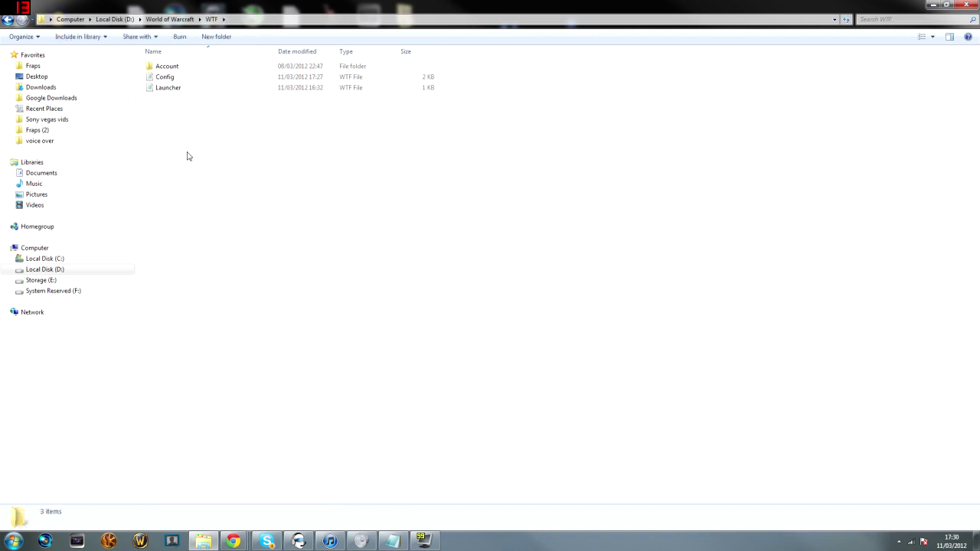
double_click(171, 67)
double_click(170, 68)
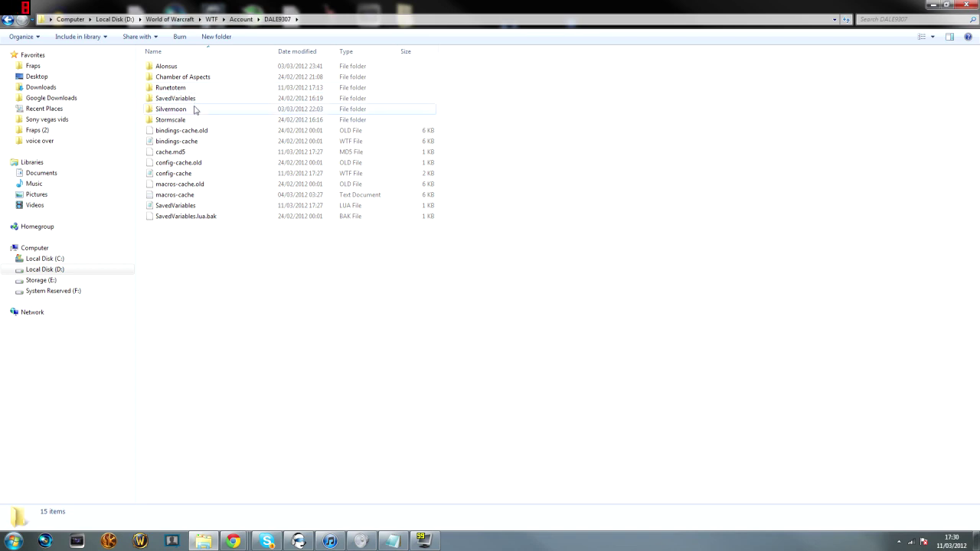
Duplicate the Stormscale realm folder within the account's folder
click(167, 67)
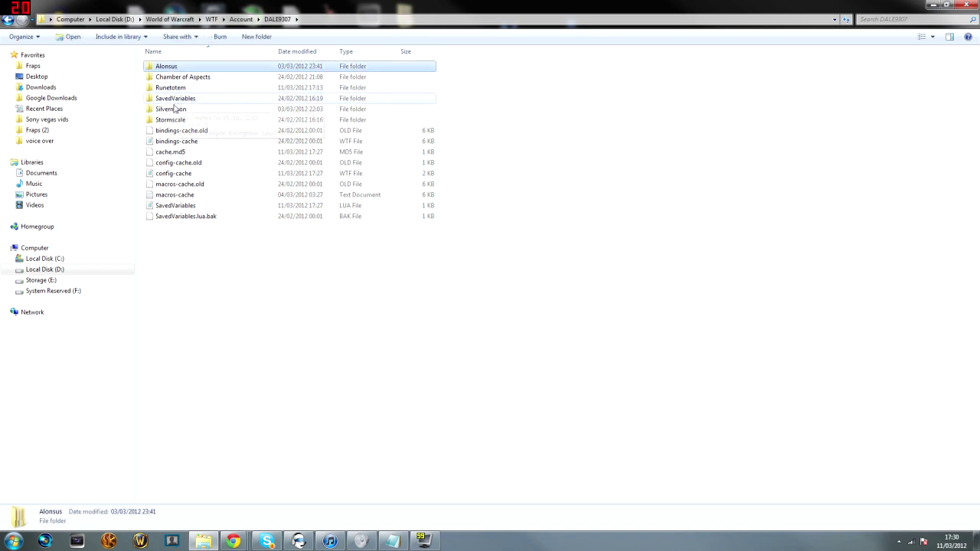
click(172, 120)
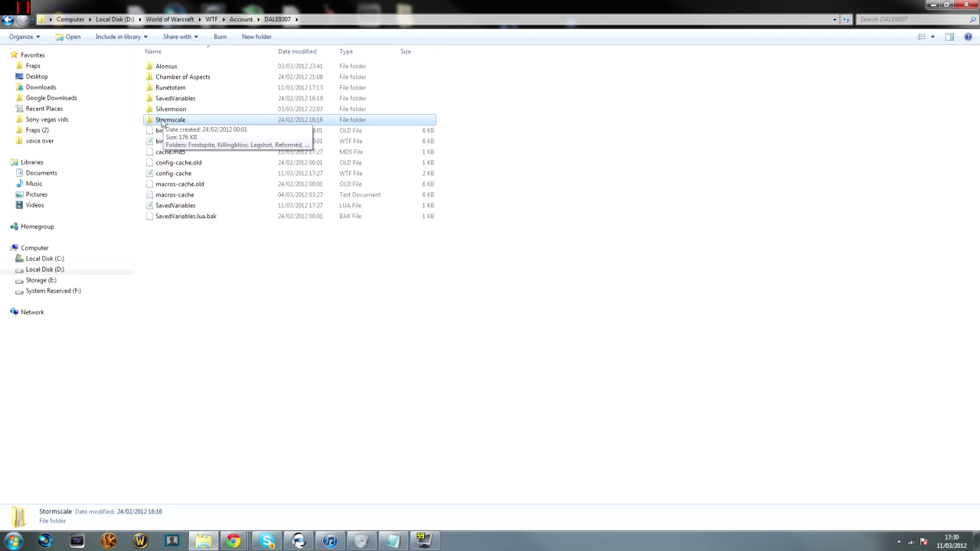
click(162, 123)
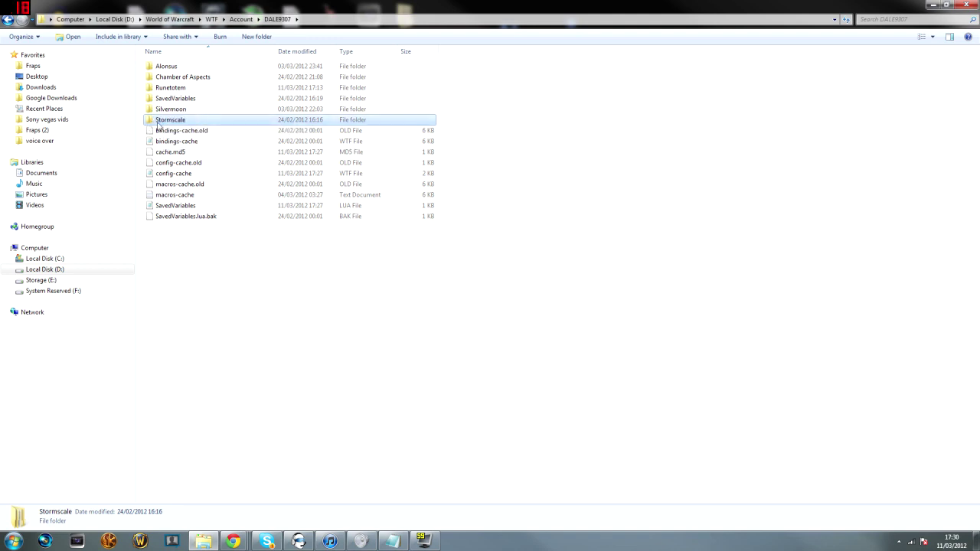
key(ctrl+v)
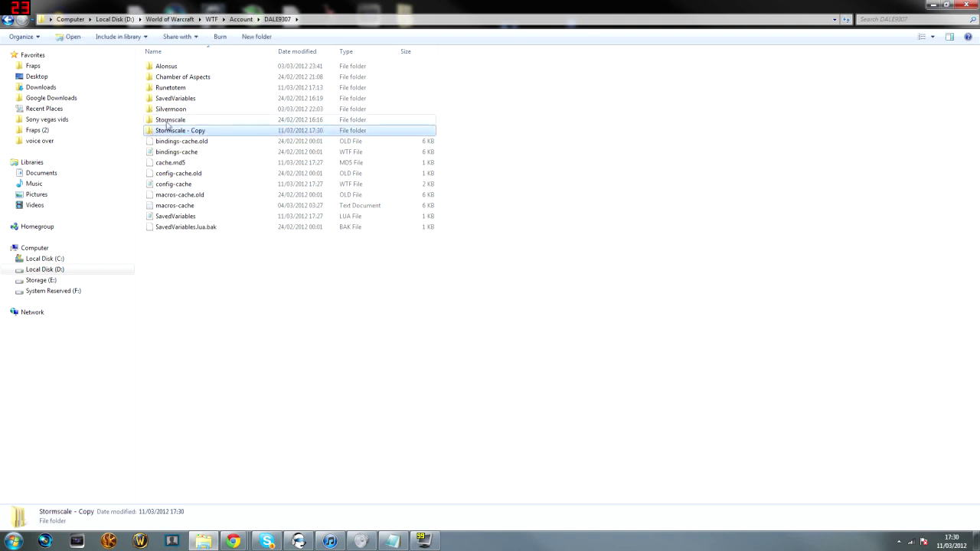
Try to rename the duplicated Stormscale folder as Runetotem and cancel the merge with the existing folder
right_click(165, 130)
click(201, 357)
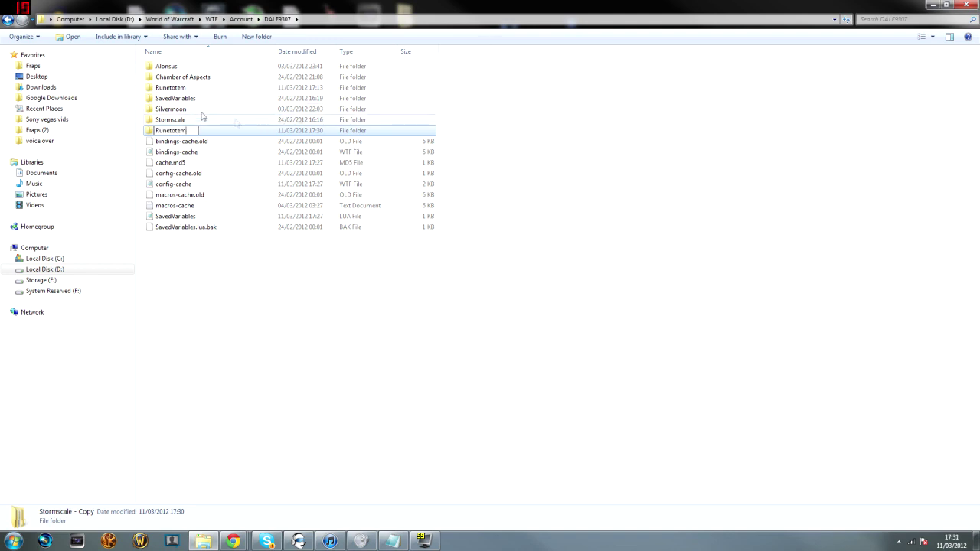
key(Return)
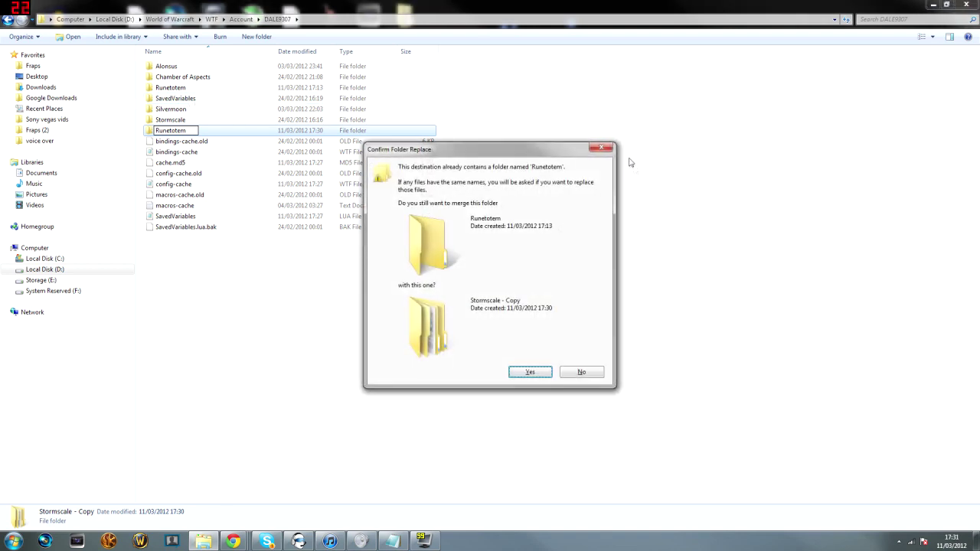
click(606, 150)
Delete the existing Runetotem realm folder to the Recycle Bin
click(171, 98)
click(173, 89)
key(Delete)
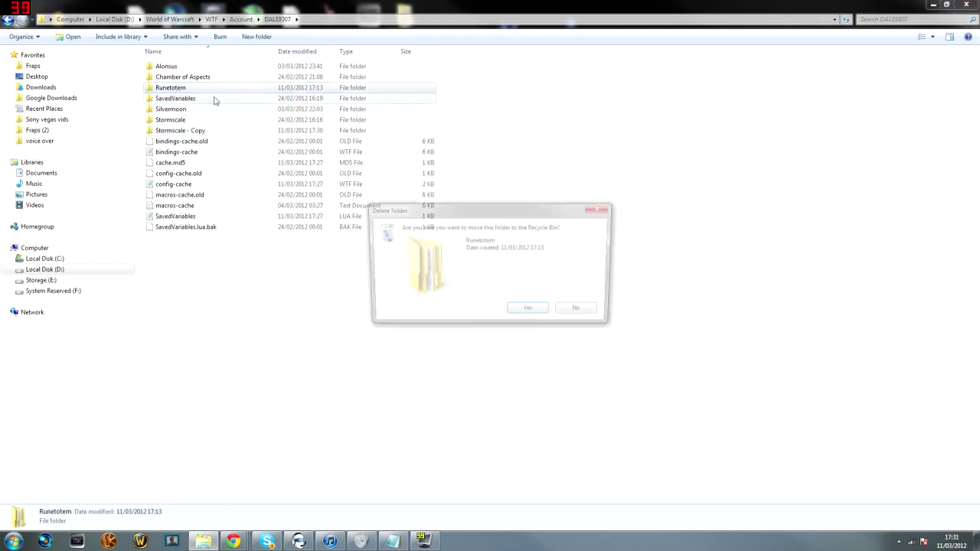
key(Return)
Rename the Stormscale - Copy folder as Runetotem
click(184, 120)
right_click(198, 120)
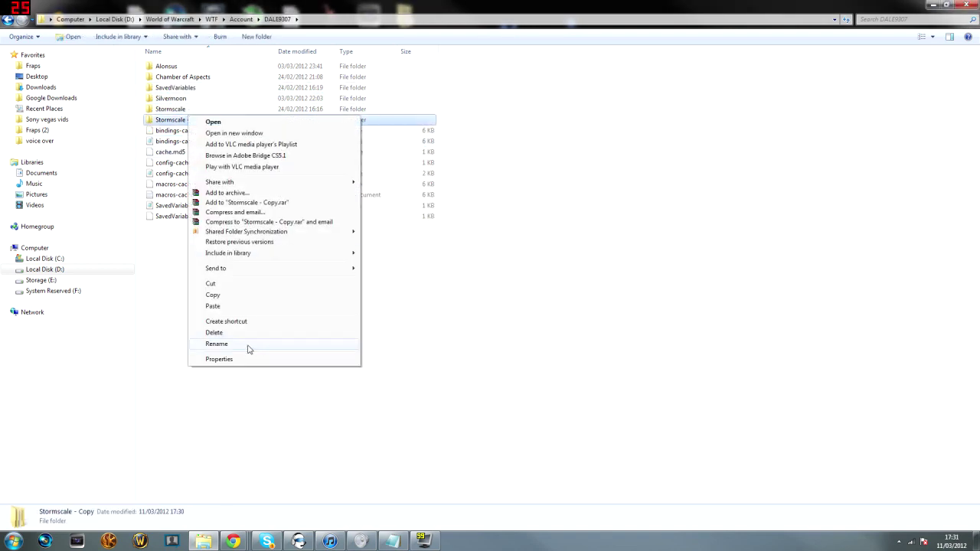
click(249, 344)
text(Runetotem)
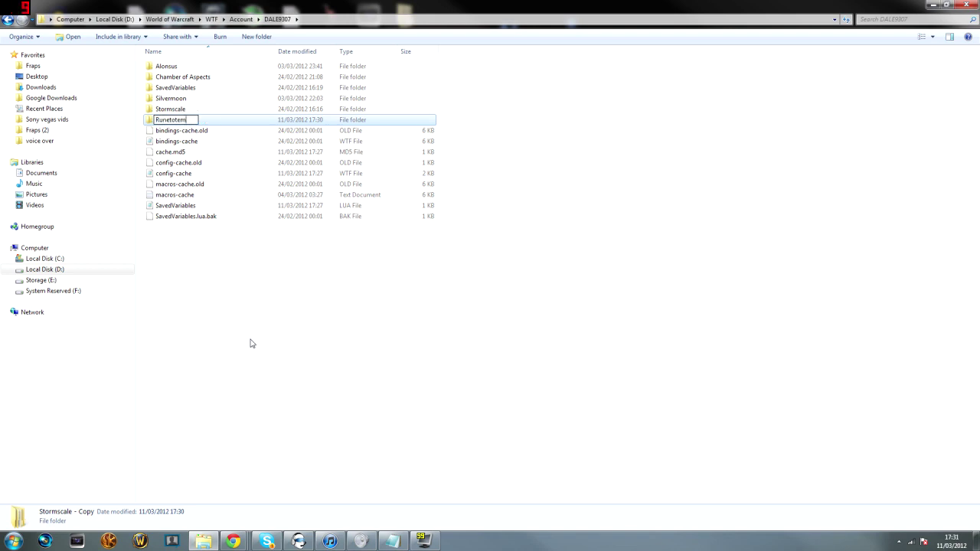
key(Return)
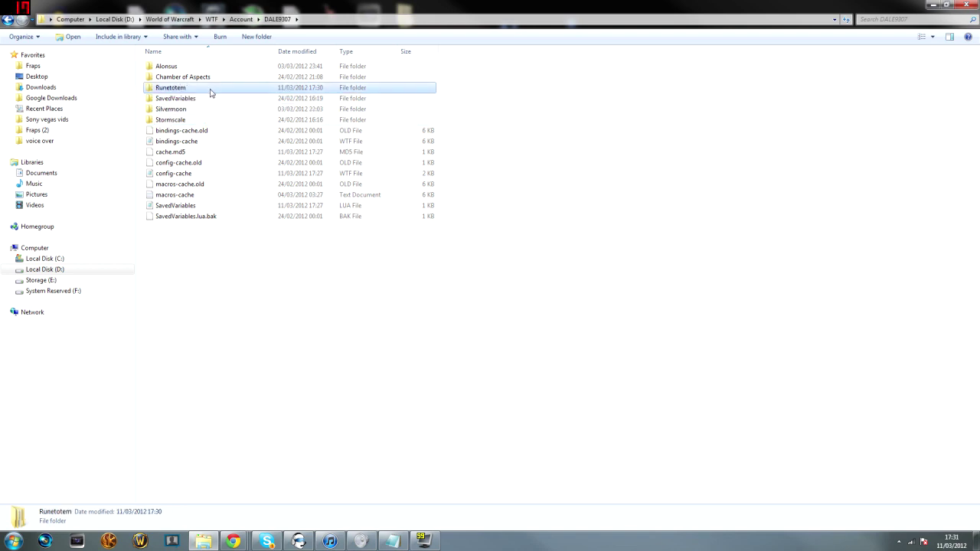
Open the Runetotem folder and delete every character folder in it except Syiler
double_click(211, 91)
click(170, 143)
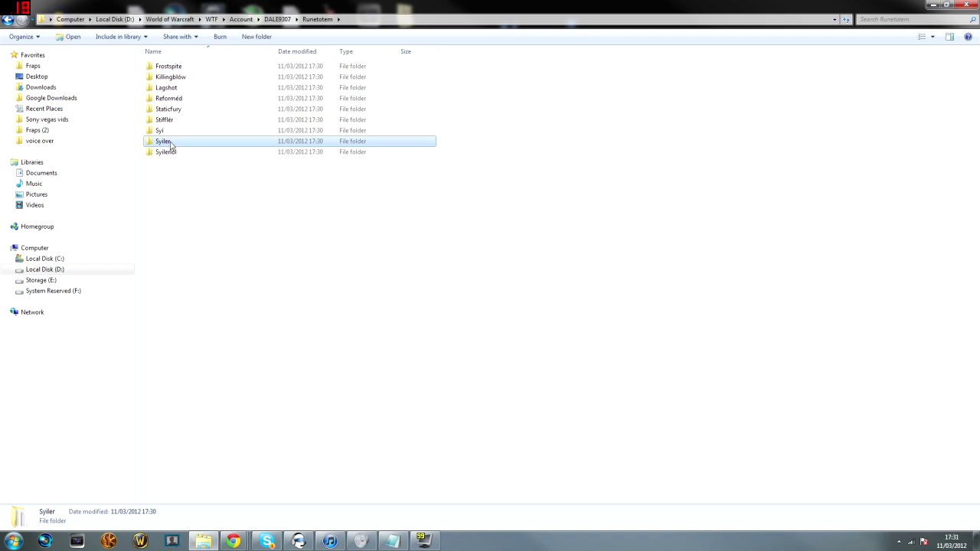
drag(138, 71, 258, 137)
key(Delete)
key(Return)
click(187, 79)
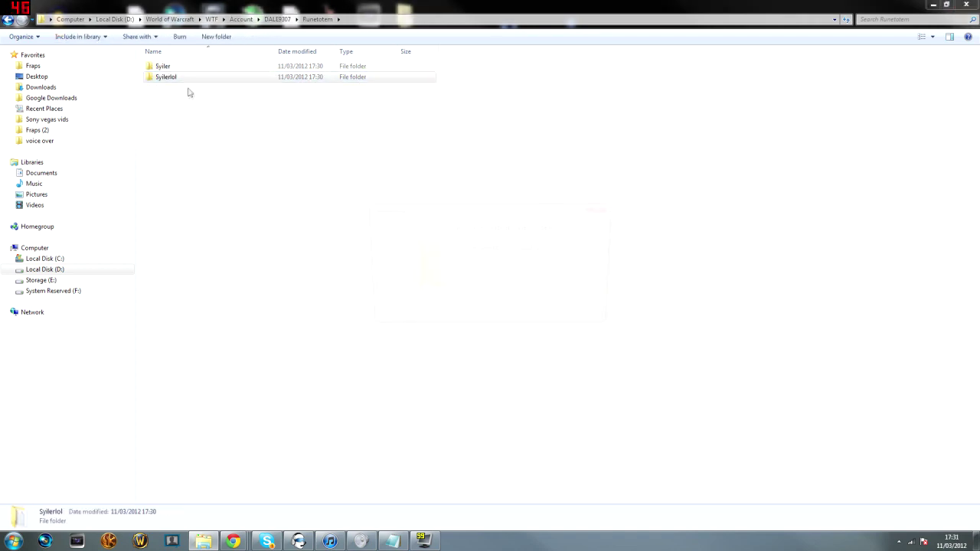
key(Delete)
key(Return)
Rename the Syiler character folder inside Runetotem as IKILLZPEEP
click(189, 70)
click(253, 300)
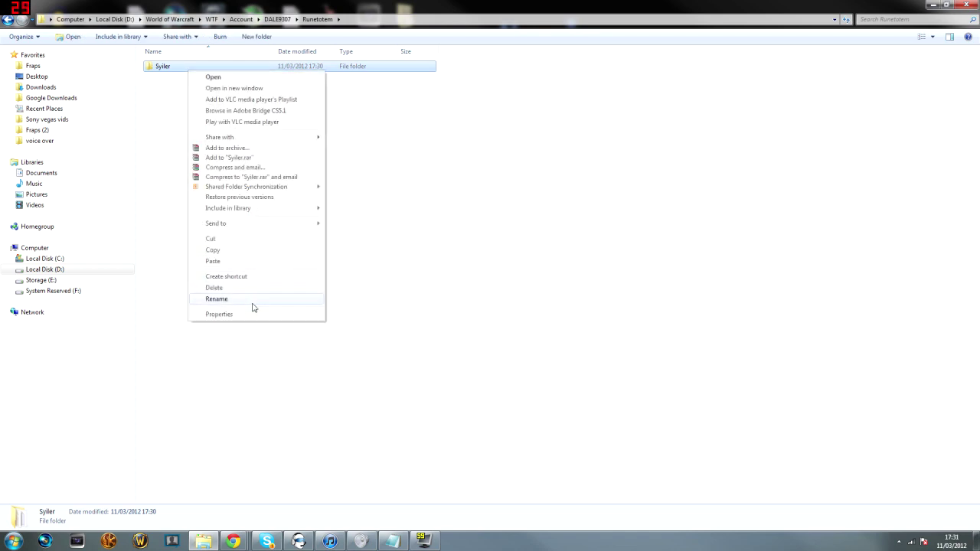
right_click(211, 69)
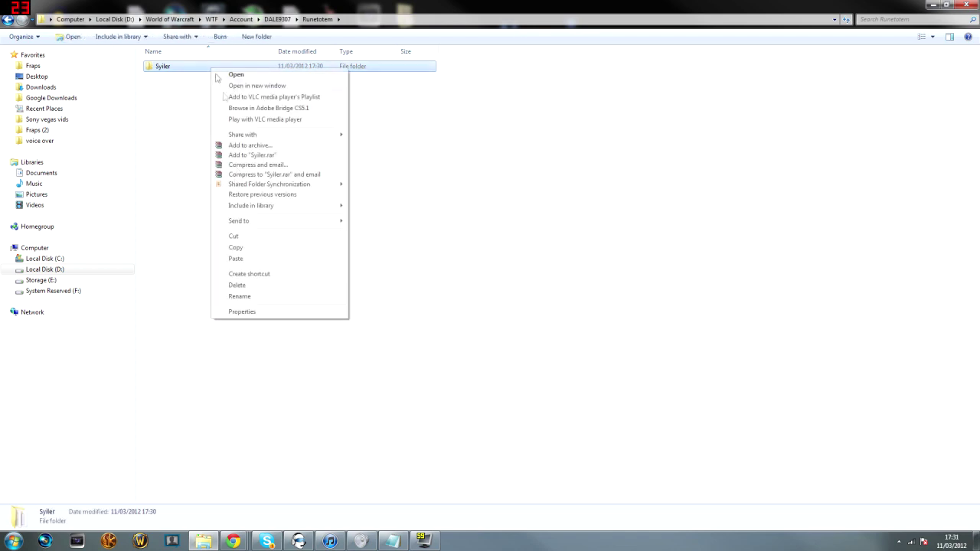
click(239, 296)
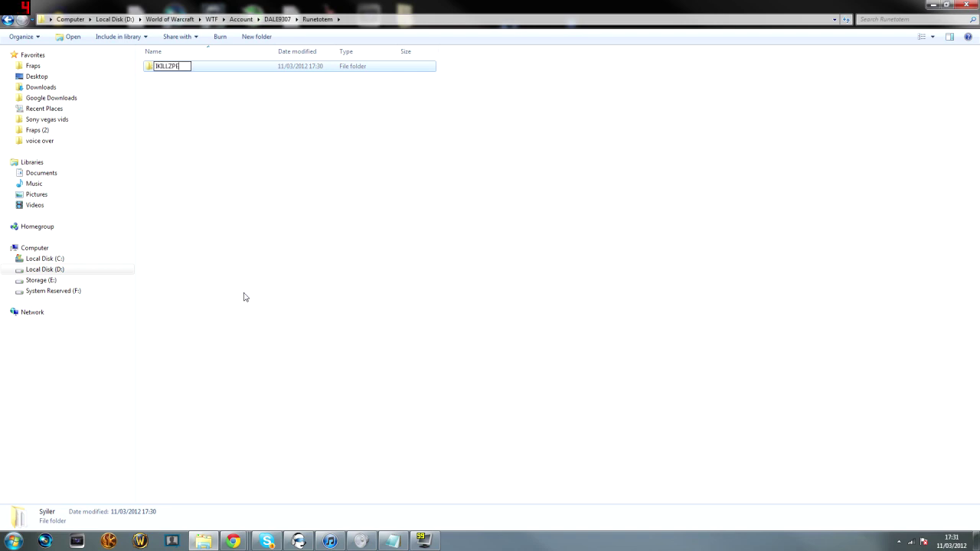
key(Return)
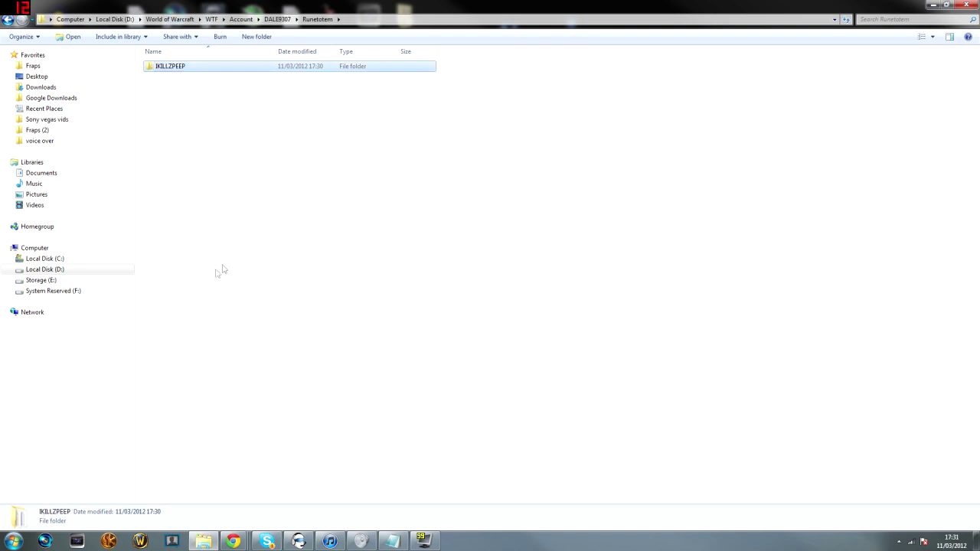
right_click(196, 71)
click(275, 298)
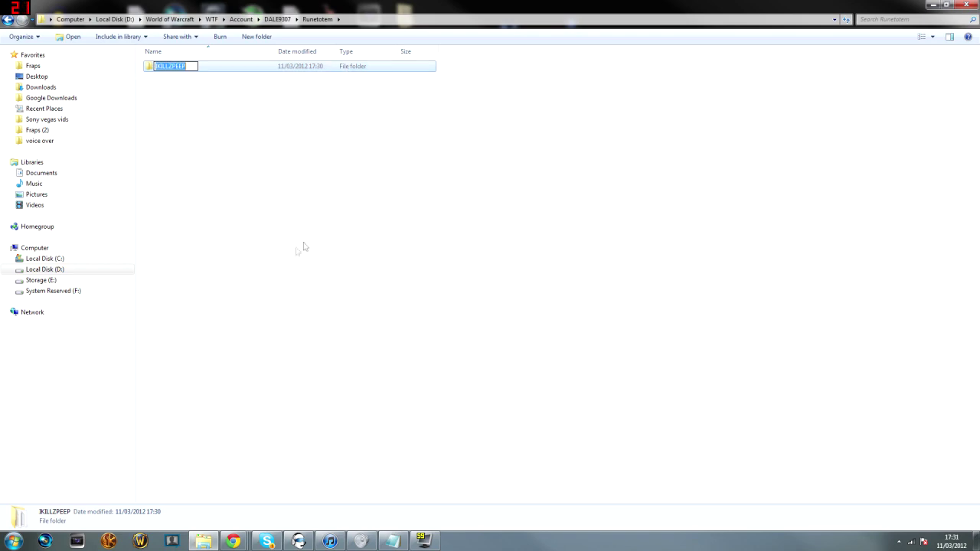
click(304, 246)
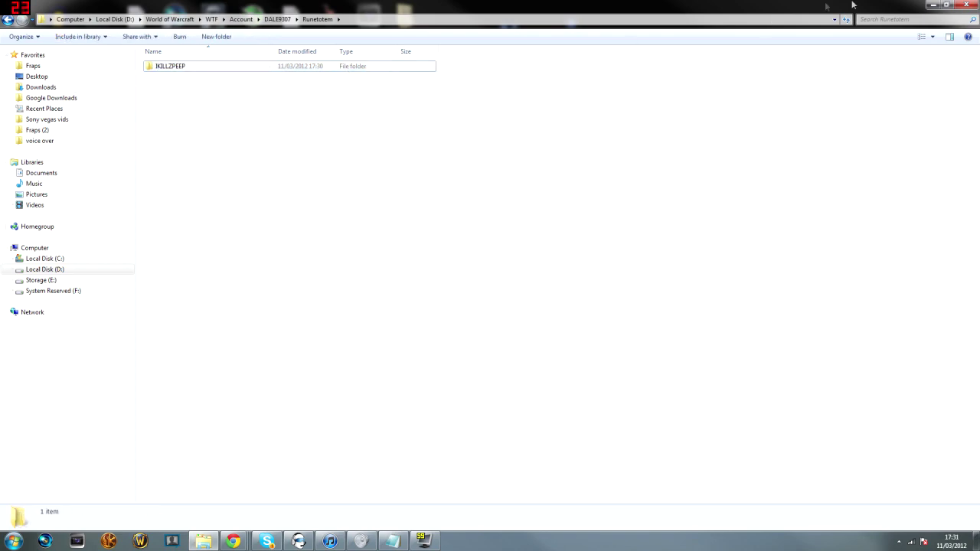
Close the folder window, switch to World of Warcraft and review the AddOn list on the character selection screen
click(967, 5)
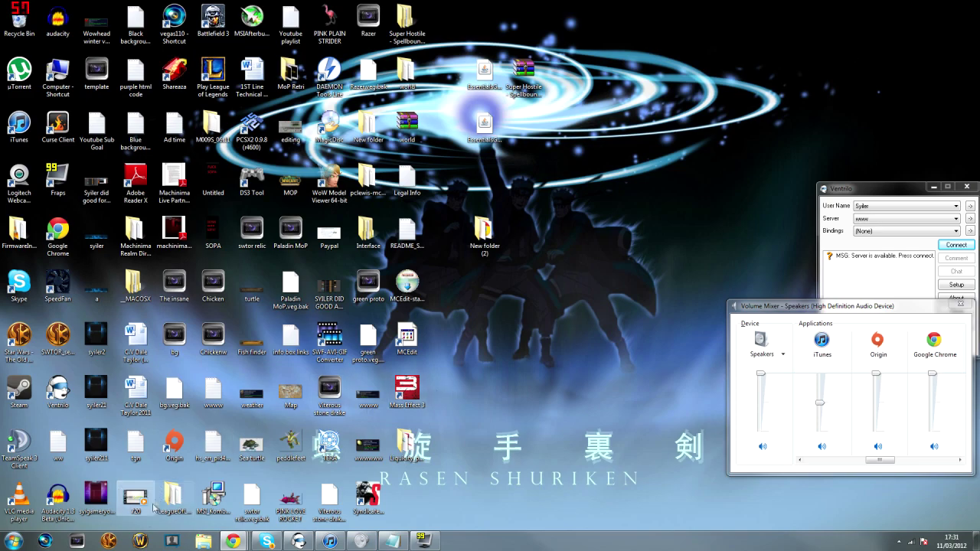
click(157, 533)
click(74, 518)
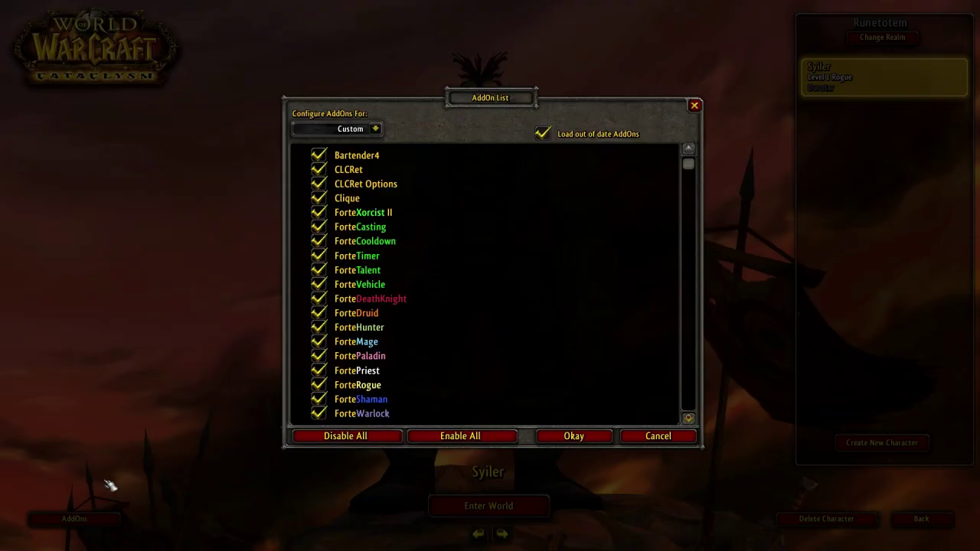
scroll(467, 357, down, 5)
scroll(415, 236, up, 5)
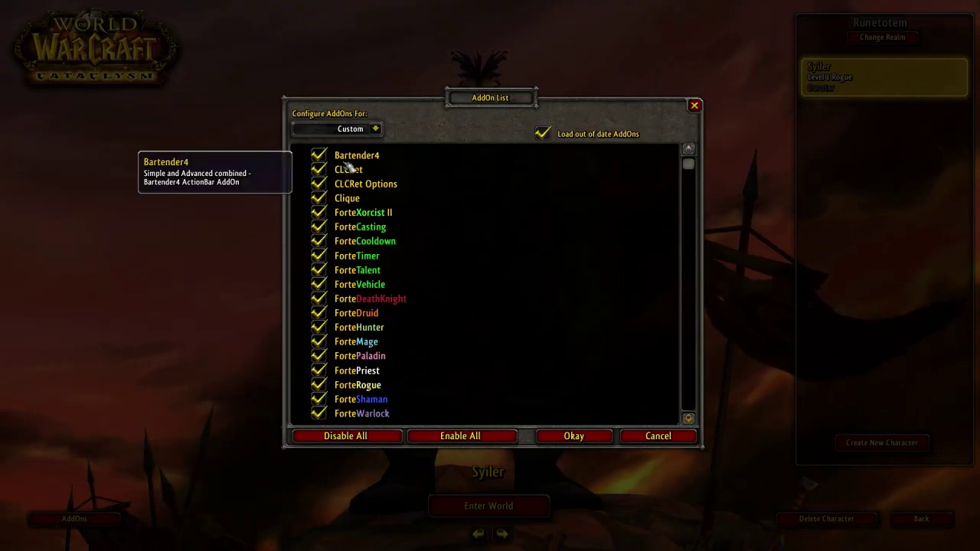
scroll(341, 287, down, 5)
click(574, 435)
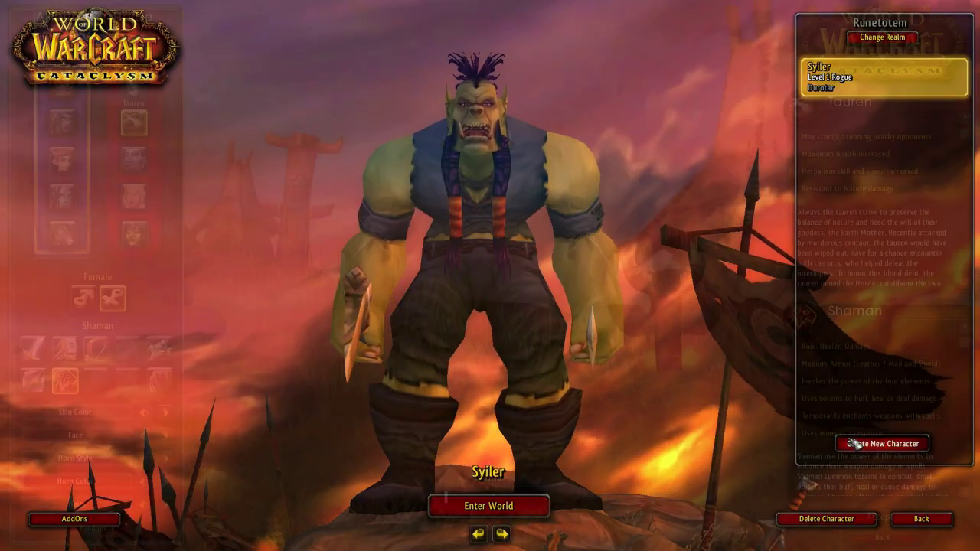
Start creating a new character on the Runetotem realm and name it ikillzpeep
click(879, 442)
text(ikill)
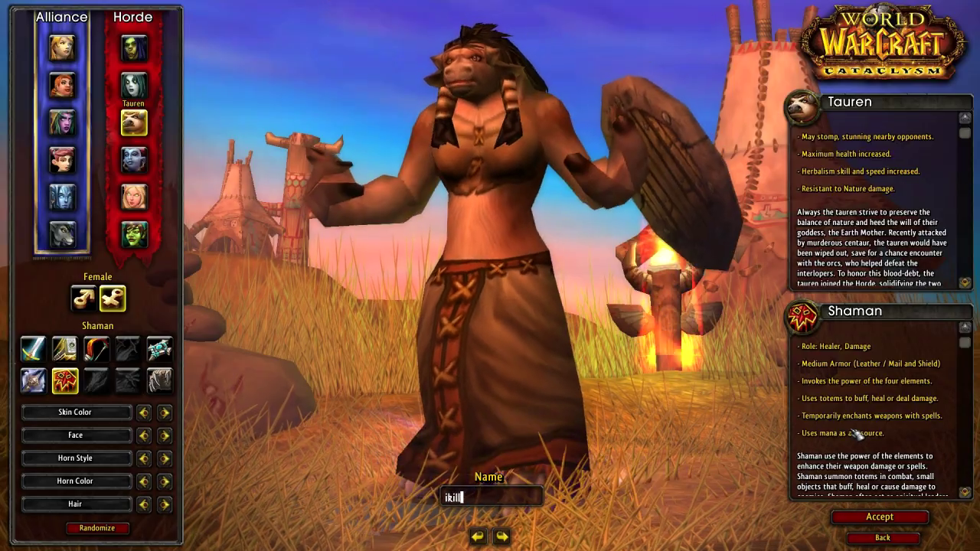
text(ze)
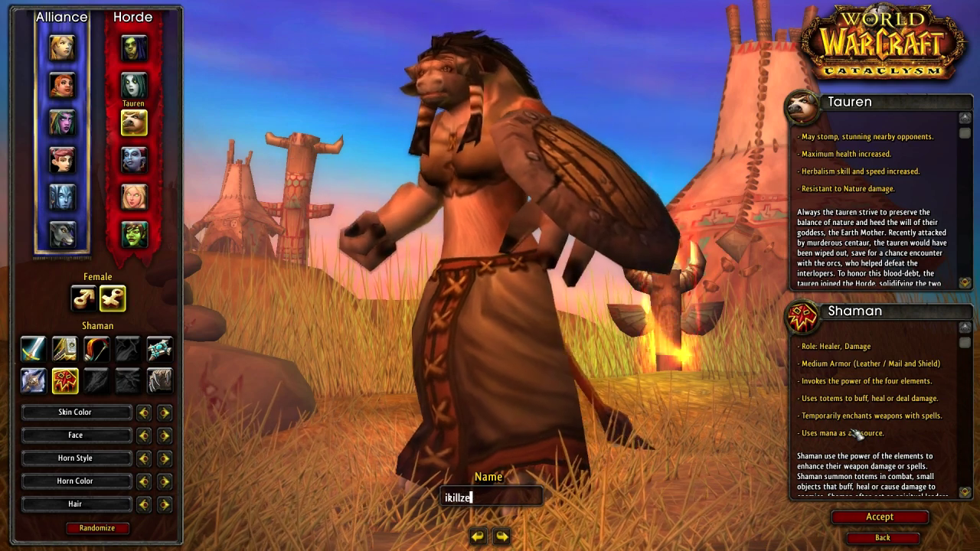
key(BackSpace)
text(peep)
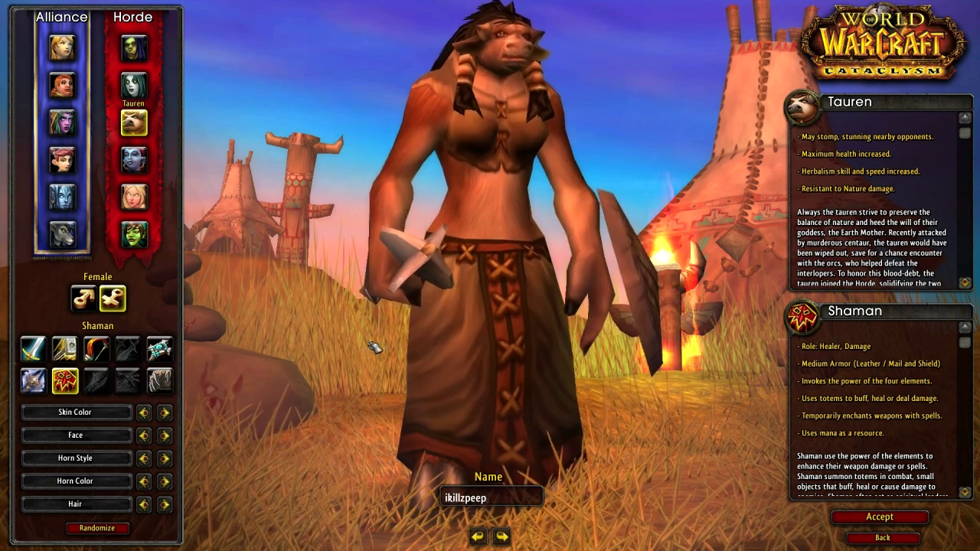
Make the new character a male Undead Rogue and accept its creation
click(134, 85)
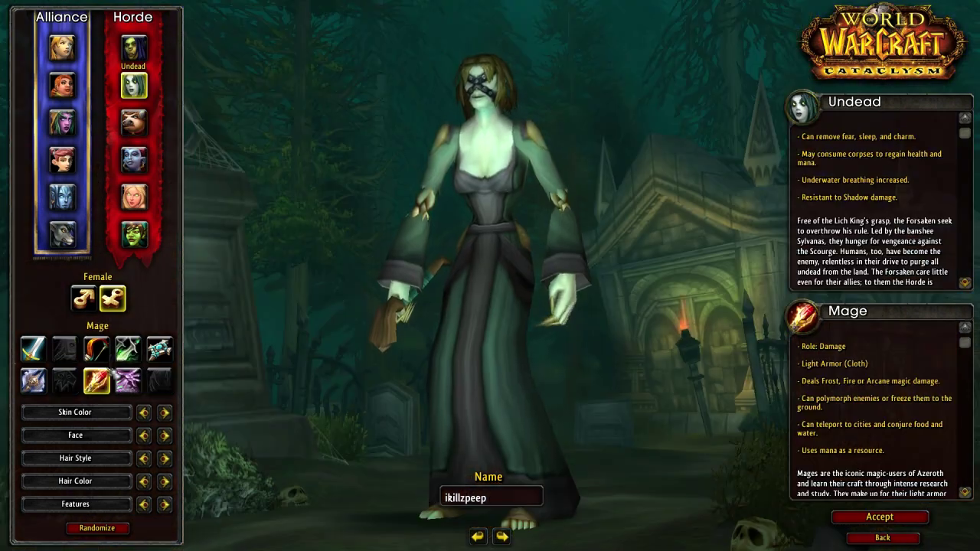
click(32, 348)
click(128, 348)
click(83, 299)
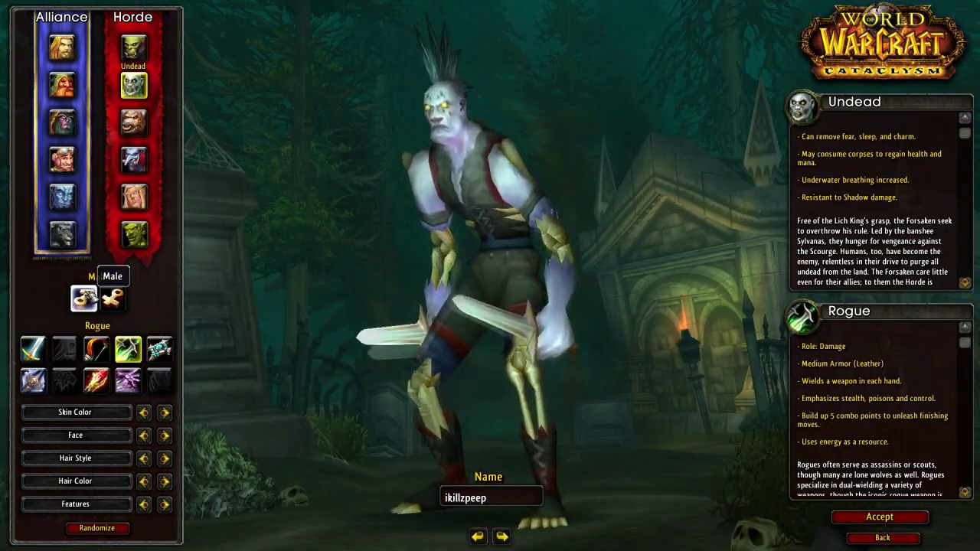
click(869, 517)
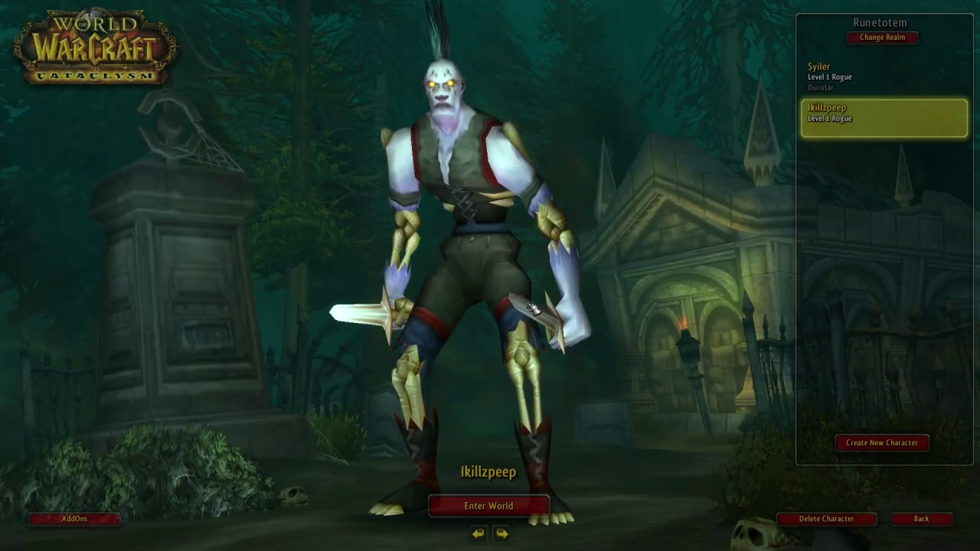
Enter the world with Ikillzpeep and skip the intro cinematic
key(Return)
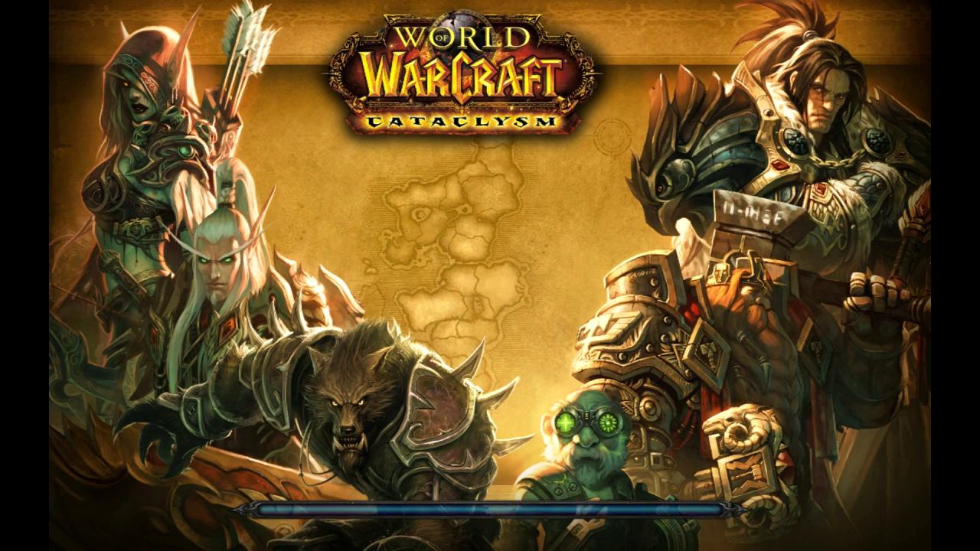
key(Escape)
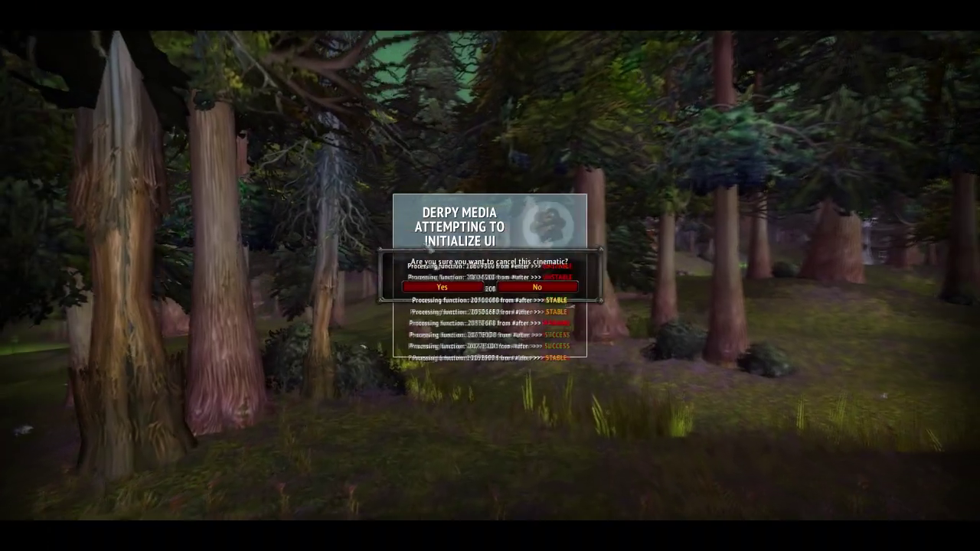
click(443, 286)
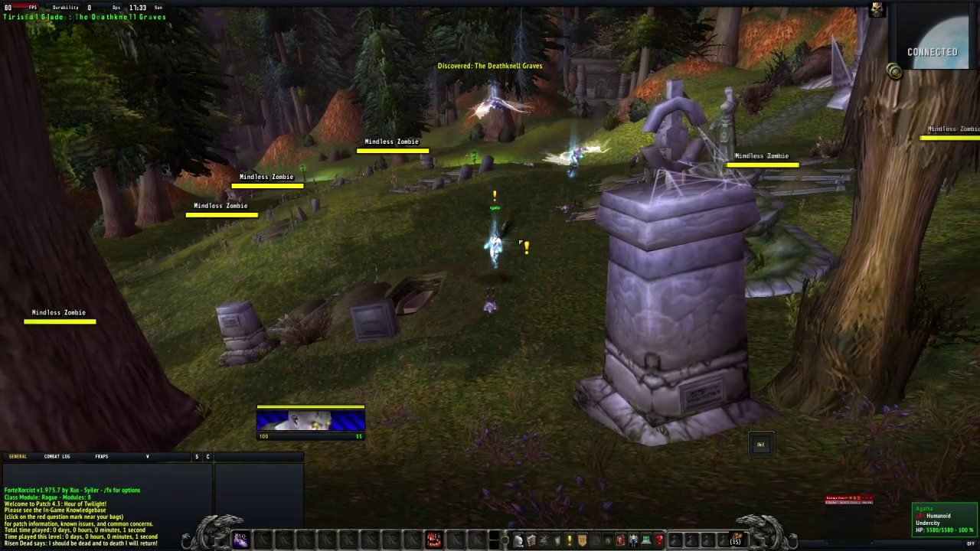
Accept the Fresh out of the Grave quest from Agatha and walk the character forward past her
drag(494, 245, 626, 249)
scroll(626, 250, down, 5)
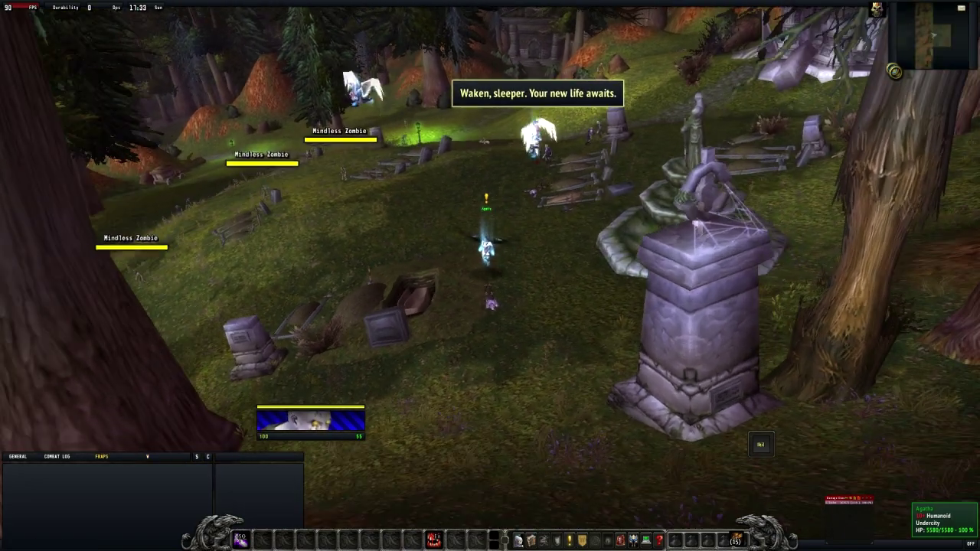
right_click(491, 274)
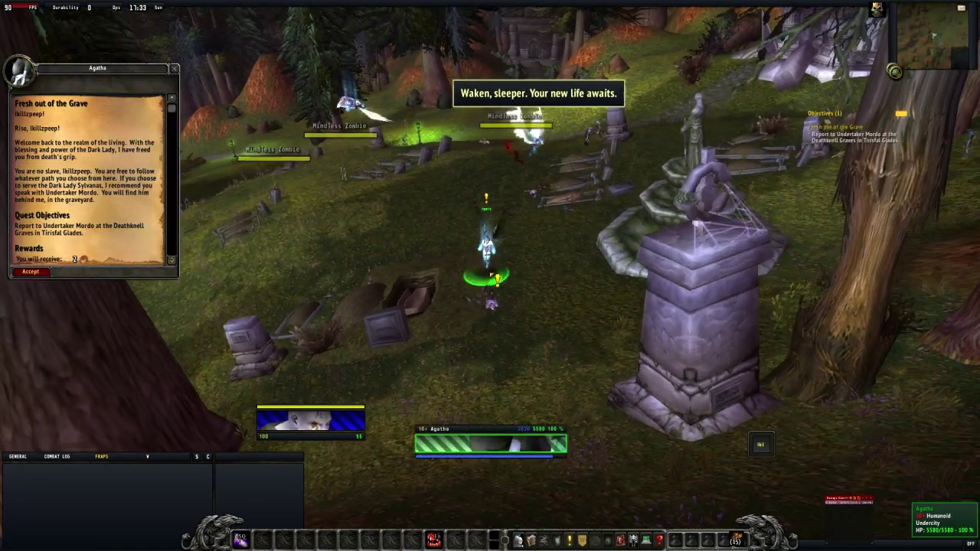
key(w)
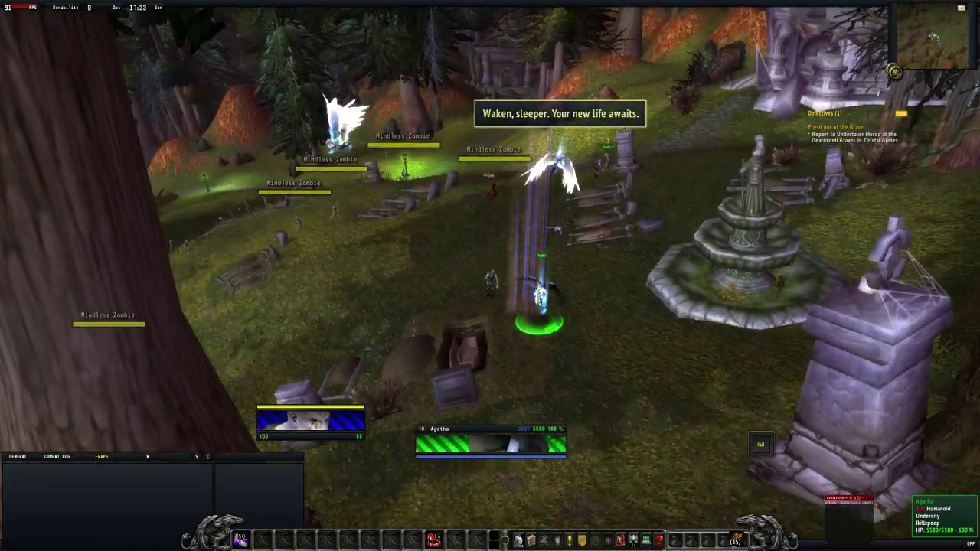
scroll(506, 272, up, 3)
drag(506, 271, 536, 272)
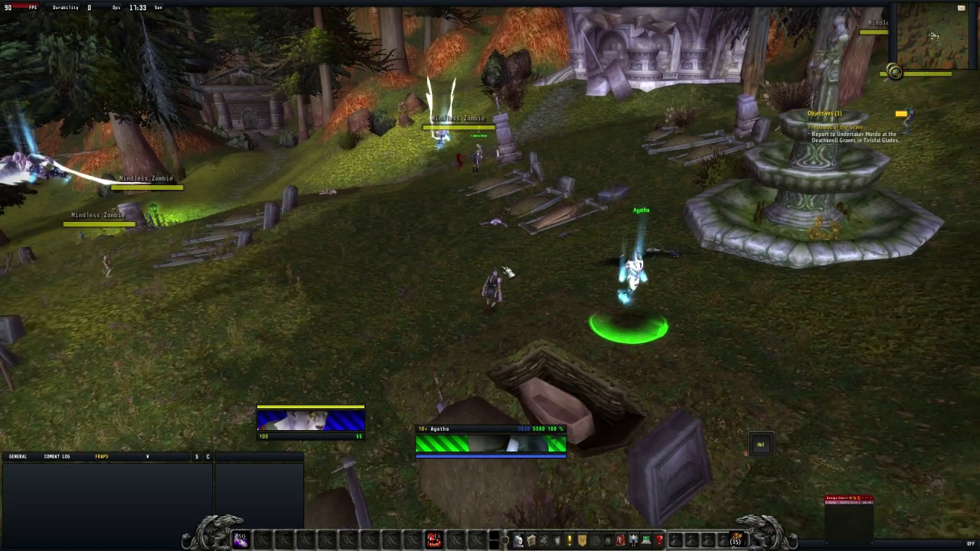
Open the Bartender4 settings with /bt4 and switch the existing profile to Default
key(Return)
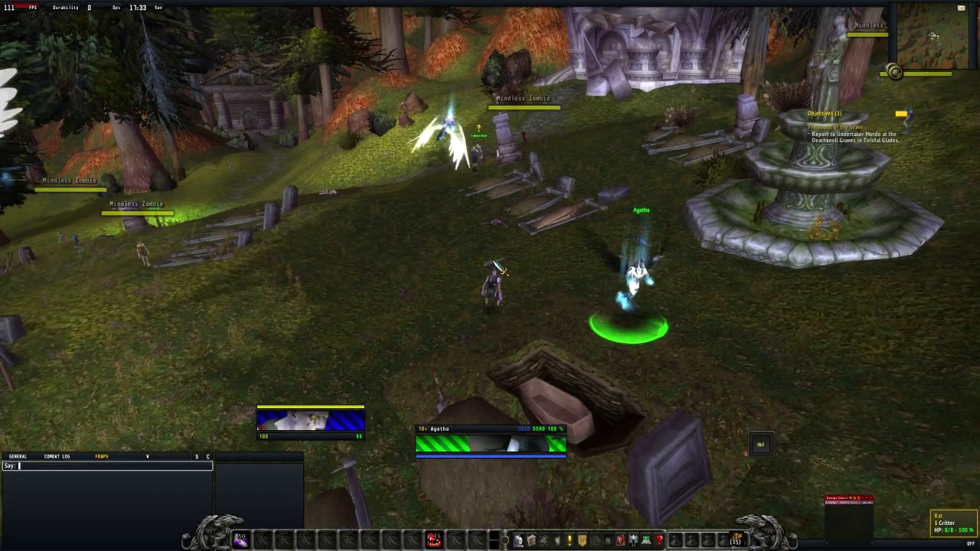
text(/bt4)
key(Return)
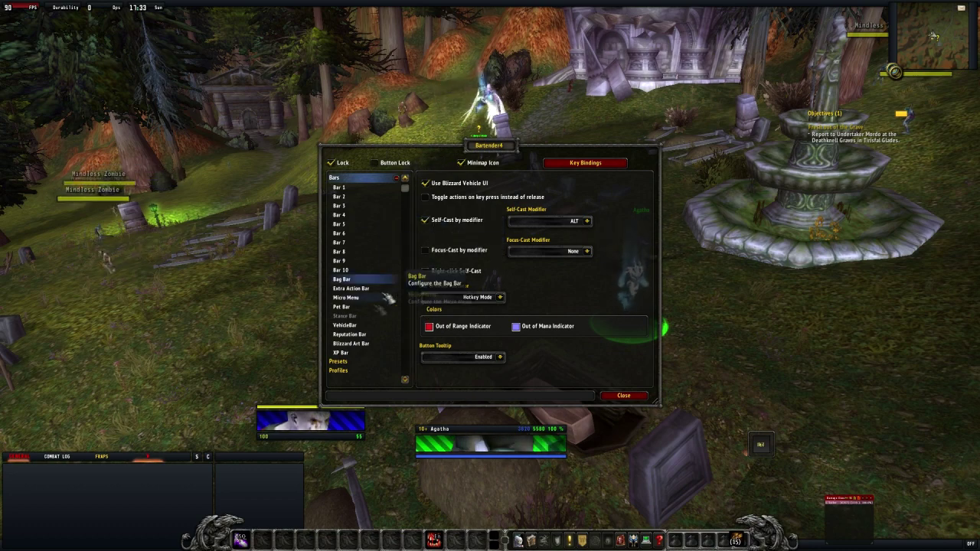
click(343, 371)
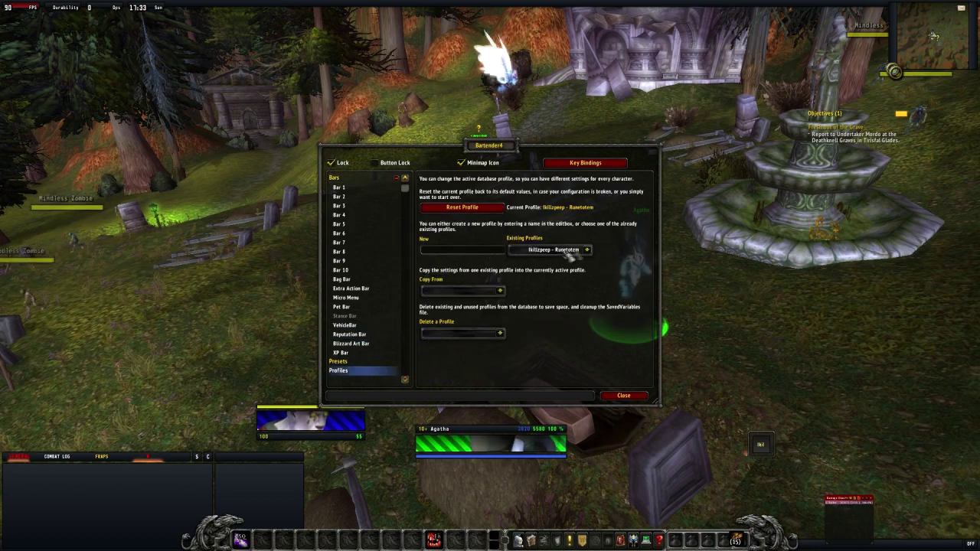
click(586, 250)
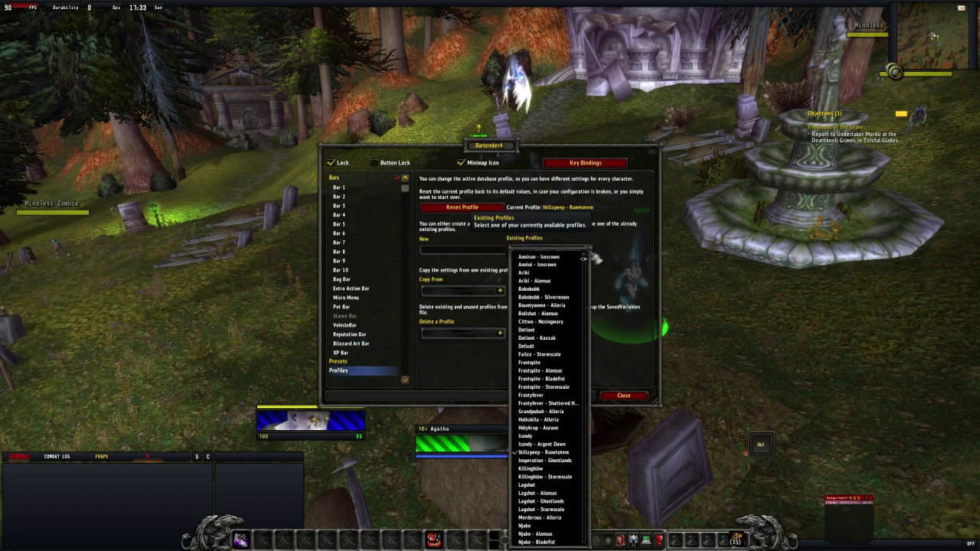
click(549, 346)
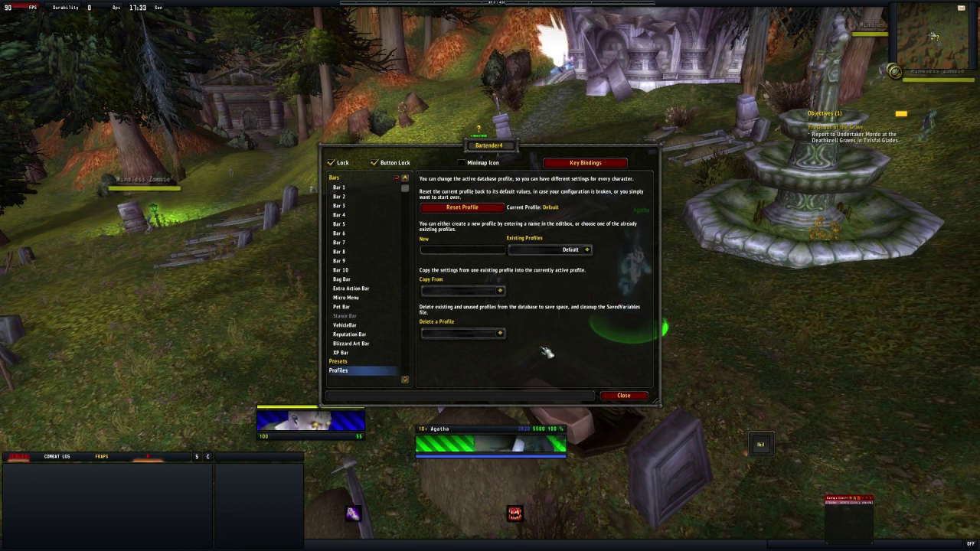
Turn Bar 1's Hide Hotkey option off and back on in the Bartender4 settings
mouse_move(352, 513)
mouse_down()
mouse_move(359, 522)
mouse_move(353, 514)
mouse_up()
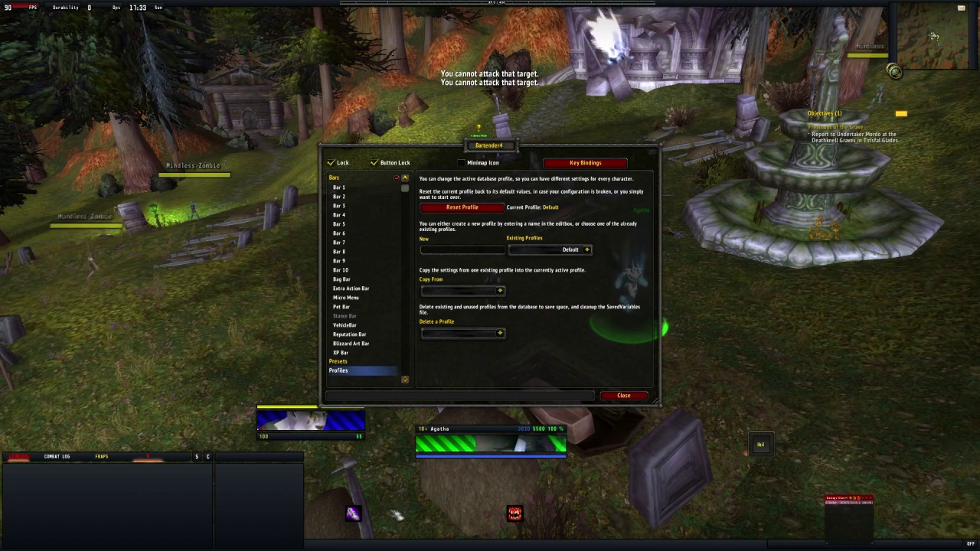
click(359, 188)
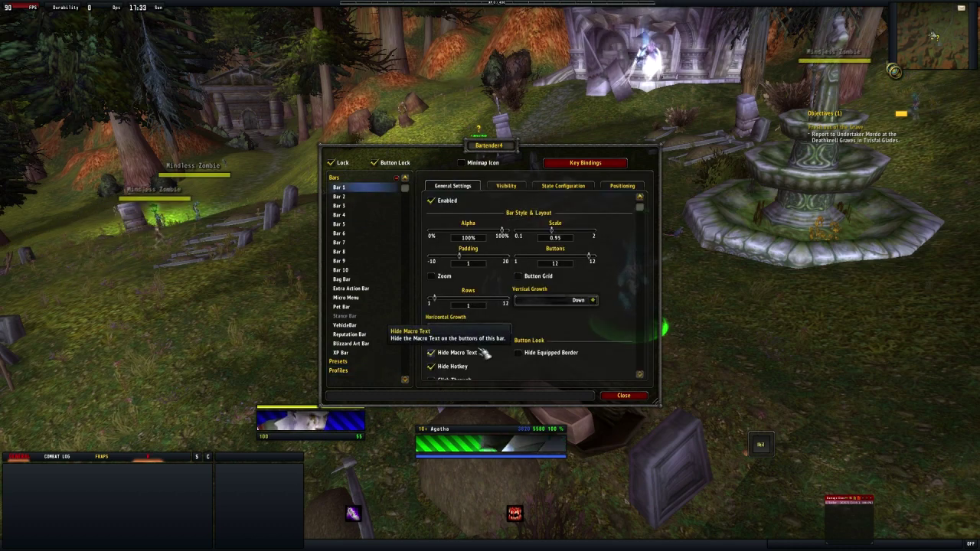
scroll(440, 361, down, 1)
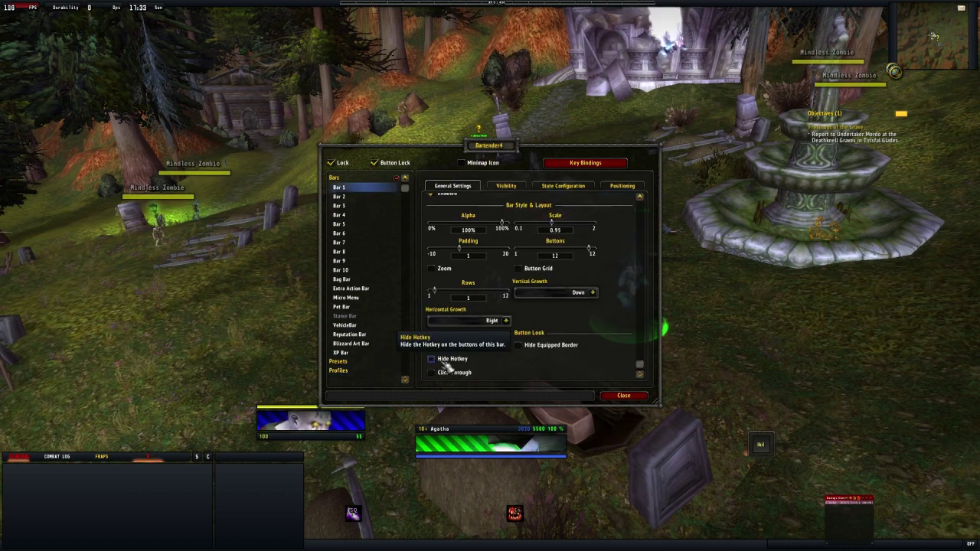
click(351, 169)
click(351, 169)
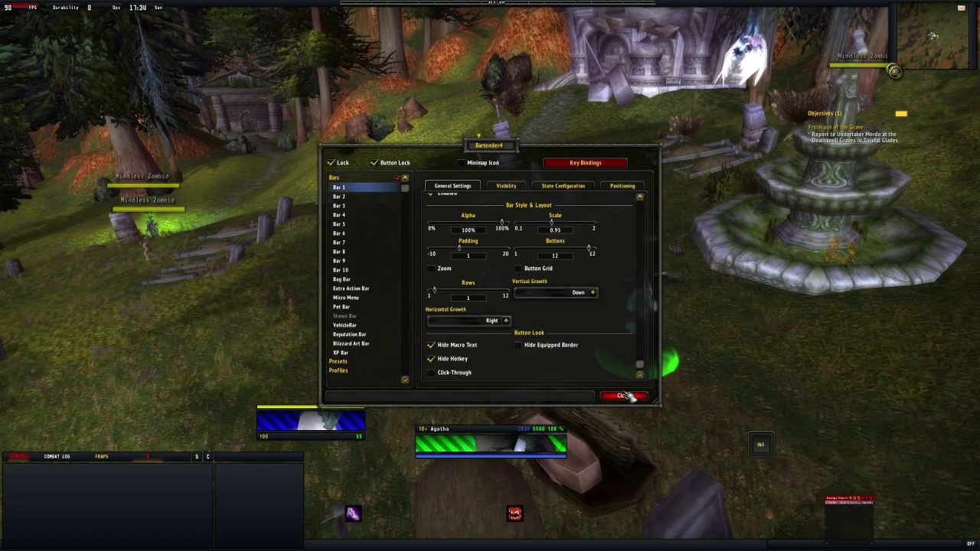
Close the Bartender4 settings, open the Grid settings with /grid, and switch the existing profile to Syiler
click(624, 395)
text(/)
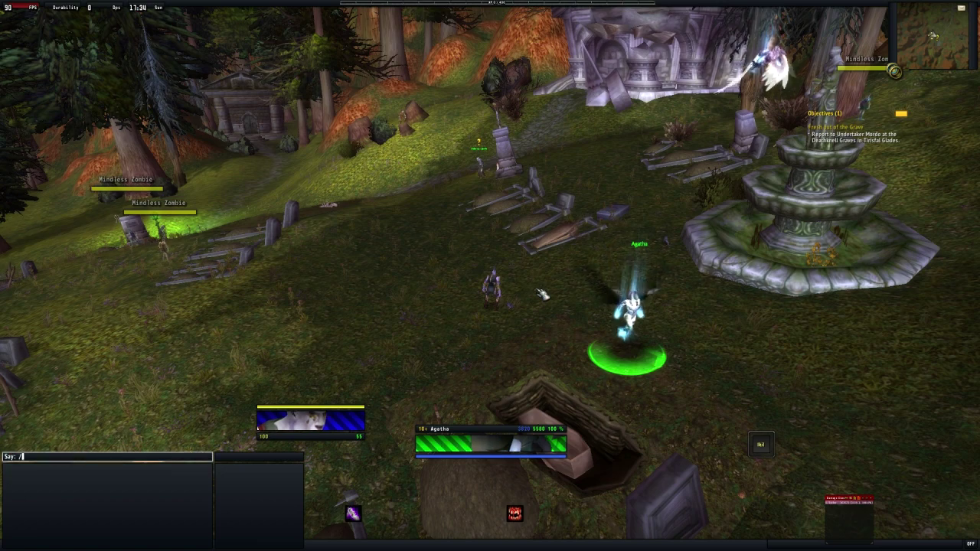
text(grid)
key(Return)
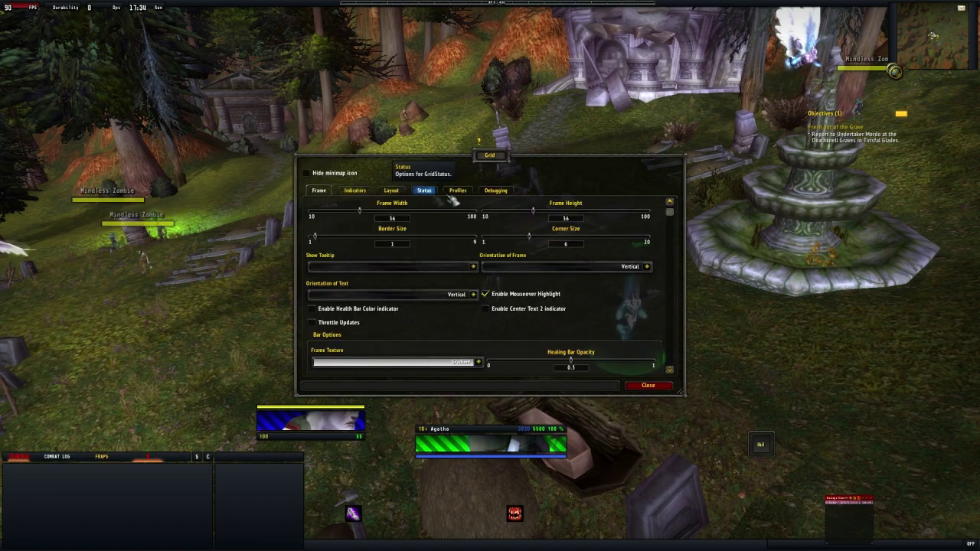
click(463, 192)
click(474, 262)
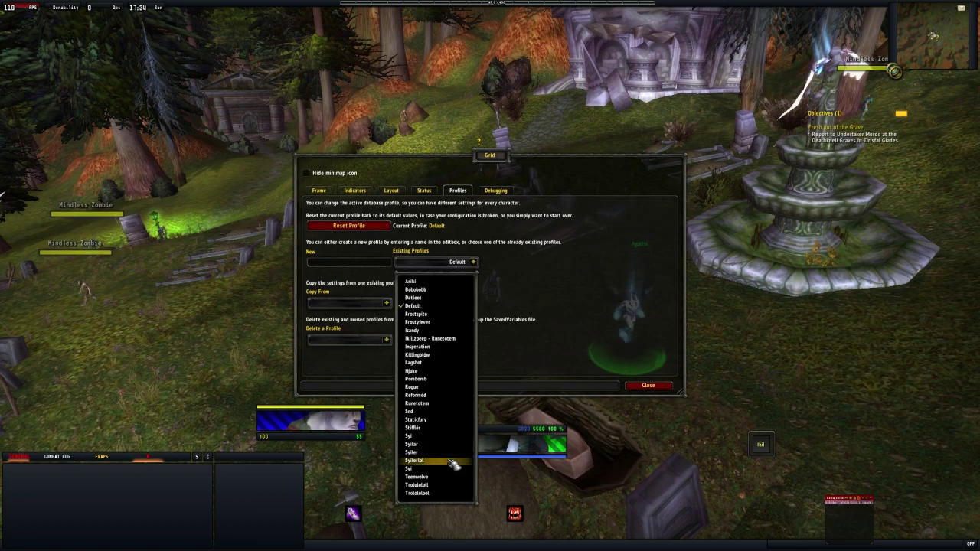
click(452, 455)
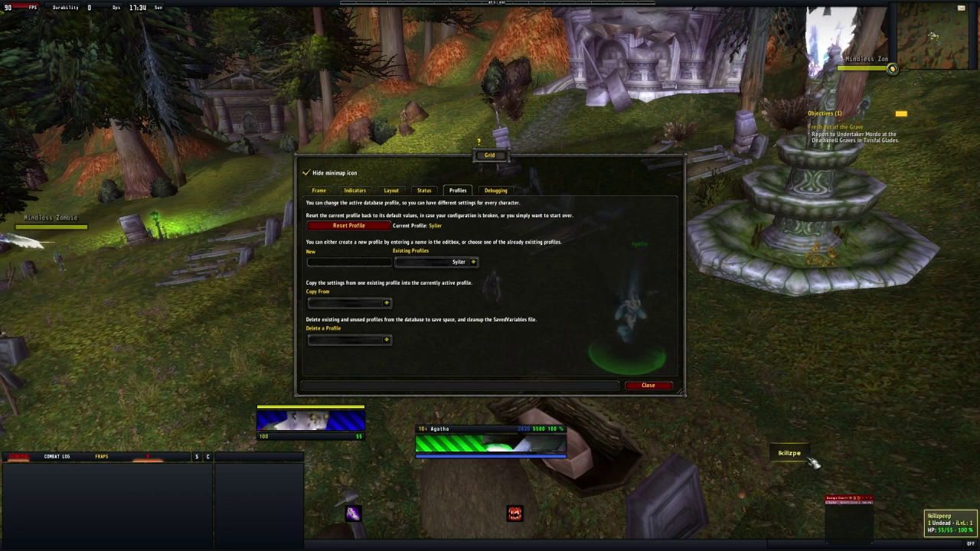
click(649, 386)
Switch both the Recount and Omen profiles to Syiler - Stormscale in the add-on interface options
key(Escape)
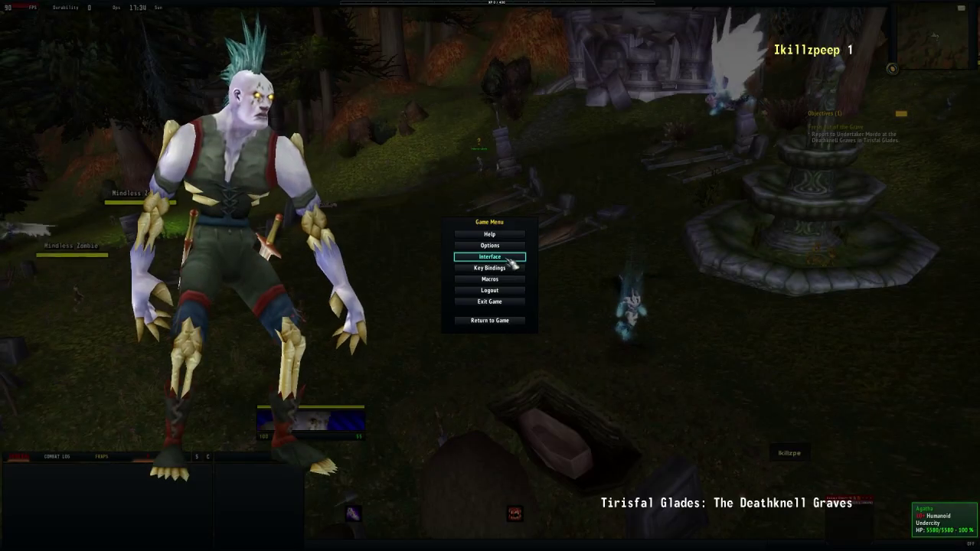
click(515, 258)
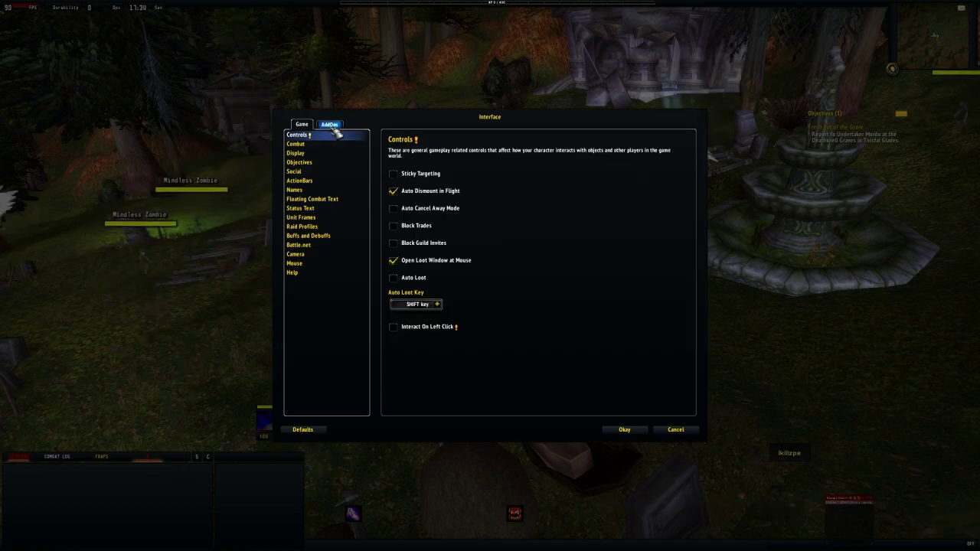
click(329, 124)
click(328, 163)
click(365, 162)
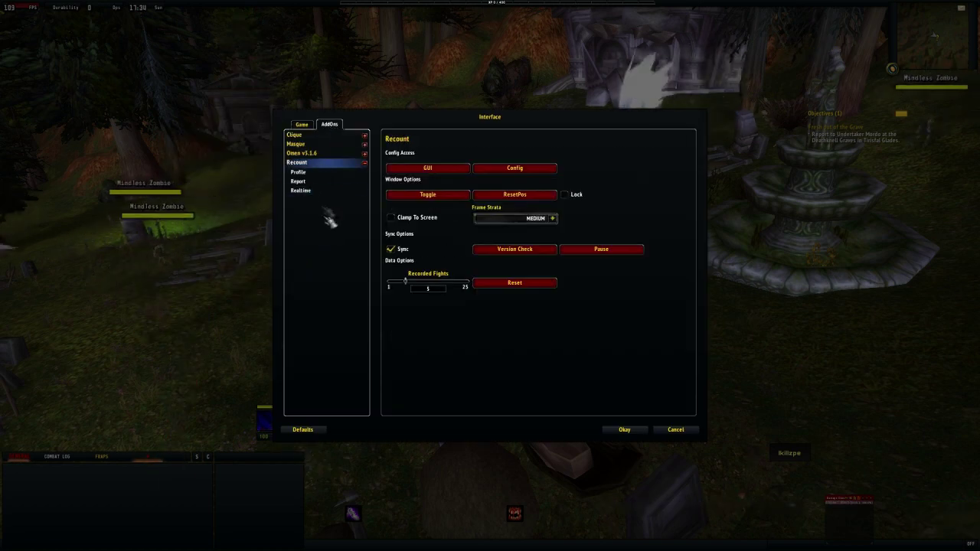
click(322, 182)
click(298, 172)
click(552, 213)
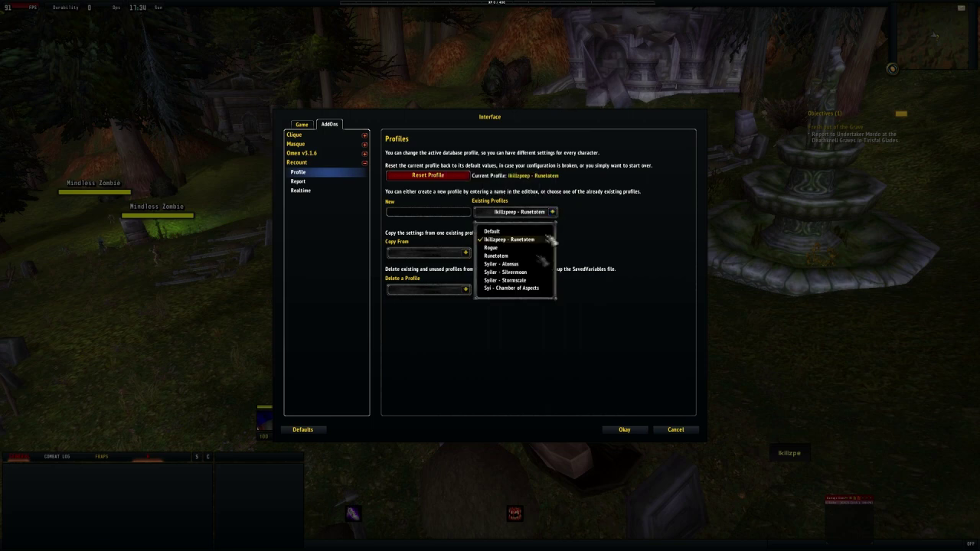
click(540, 281)
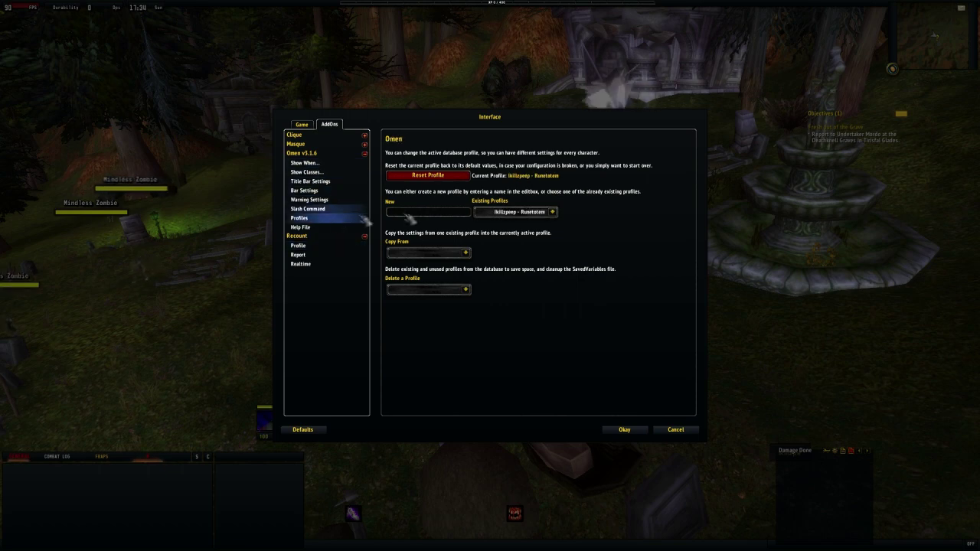
click(552, 212)
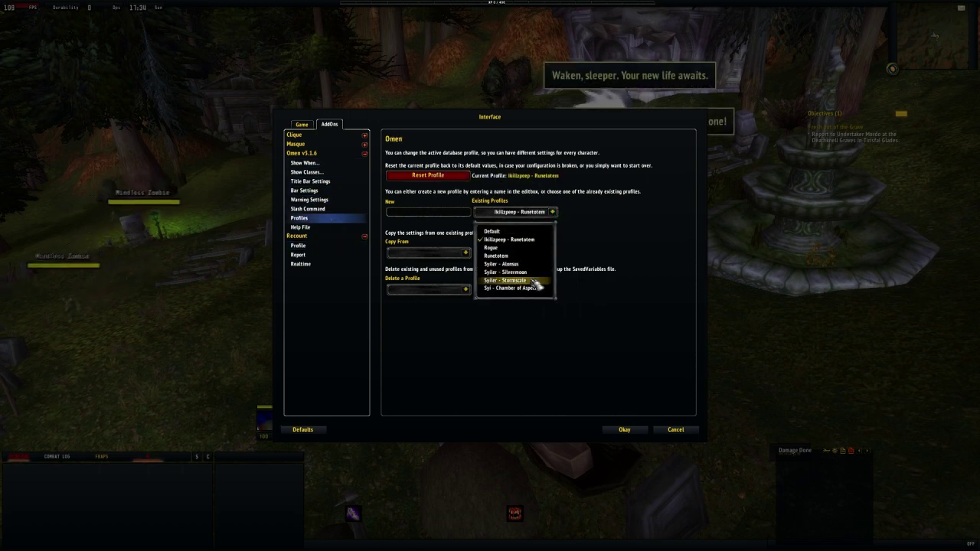
click(537, 281)
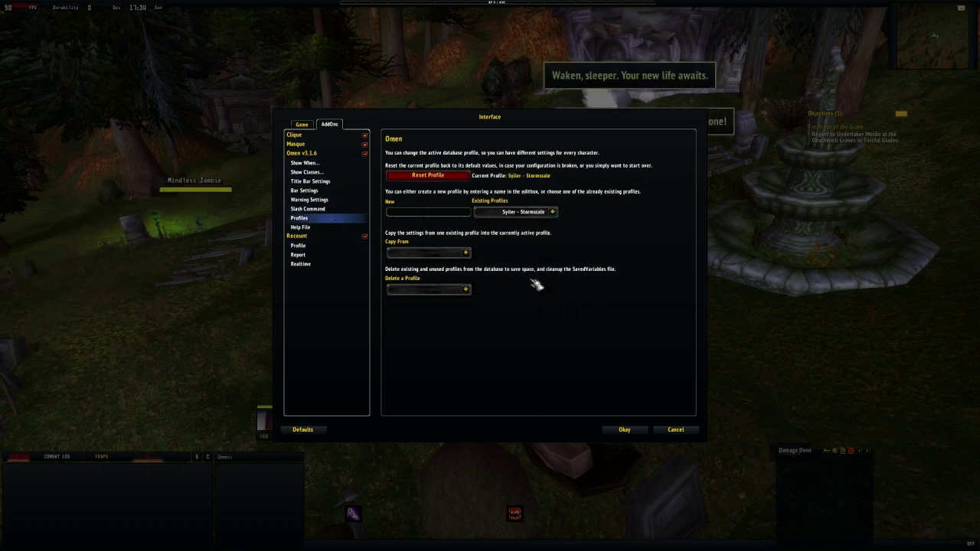
Blacklist the boss target frames, all CompactRaidFrame1 entries and the focus frame in Clique's Frame Blacklist
click(365, 135)
click(343, 154)
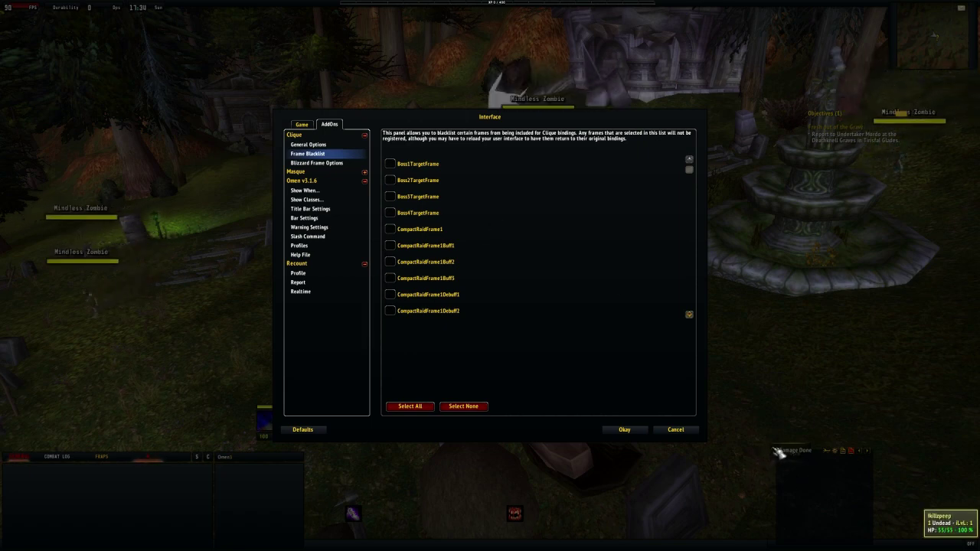
scroll(498, 237, down, 7)
scroll(499, 239, up, 7)
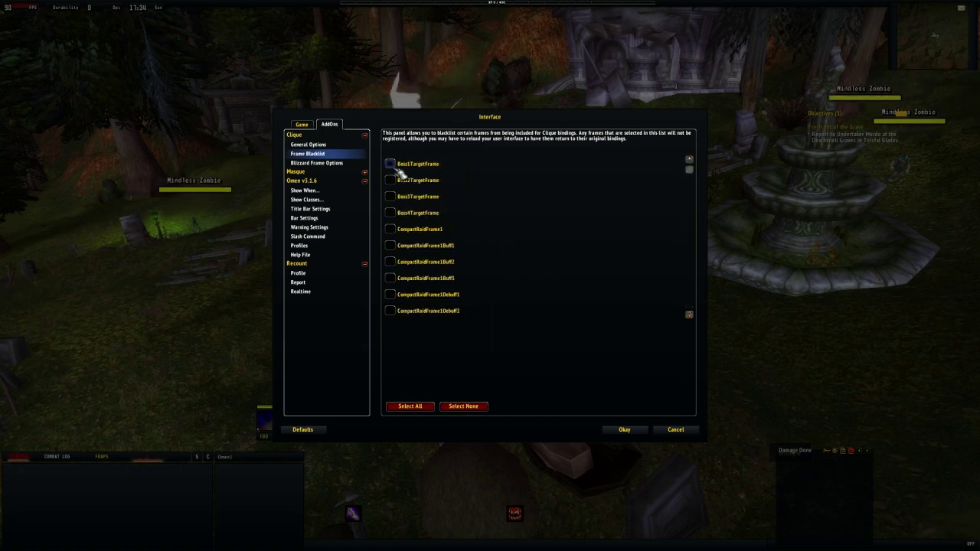
click(391, 212)
click(391, 229)
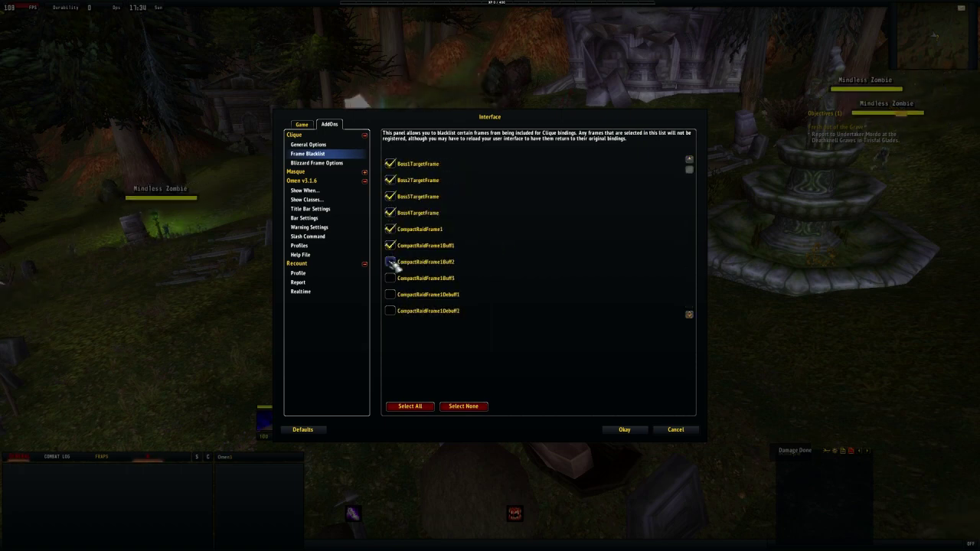
click(390, 311)
scroll(457, 240, down, 3)
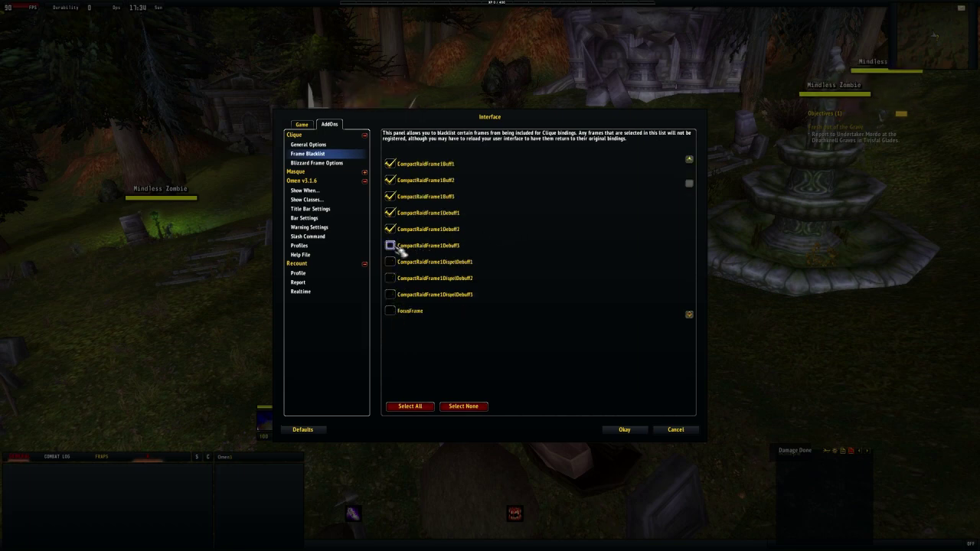
click(391, 294)
click(390, 310)
scroll(393, 311, down, 3)
click(391, 262)
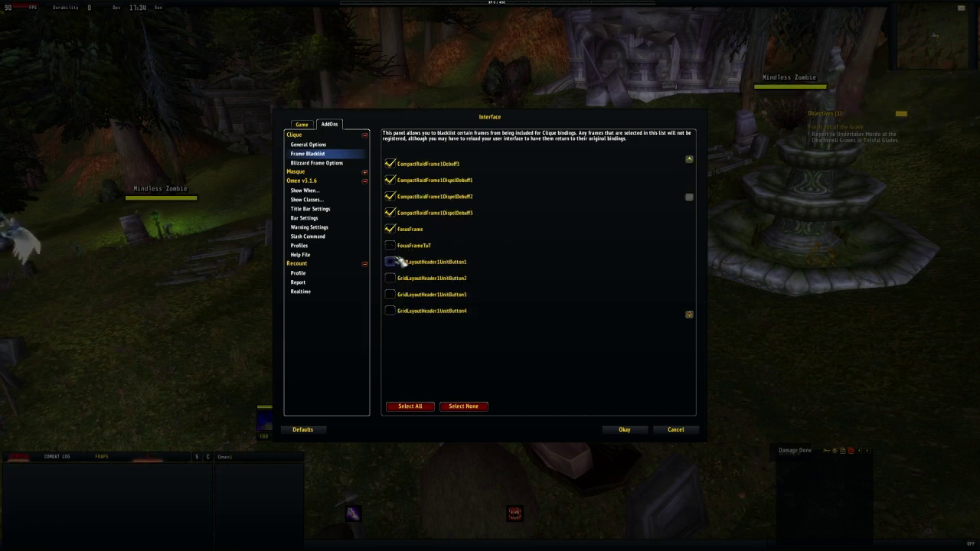
Blacklist the party member frames 1 to 4 with their pet frames, plus the pet, player, target and oUF_Alley frames in Clique
scroll(457, 262, down, 3)
scroll(482, 254, down, 6)
click(391, 196)
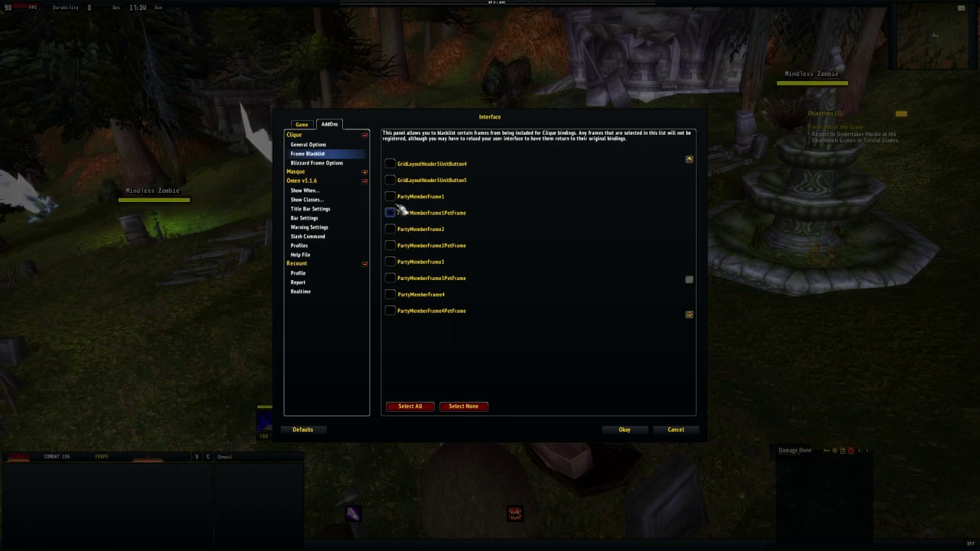
click(390, 213)
click(391, 229)
click(391, 245)
click(390, 262)
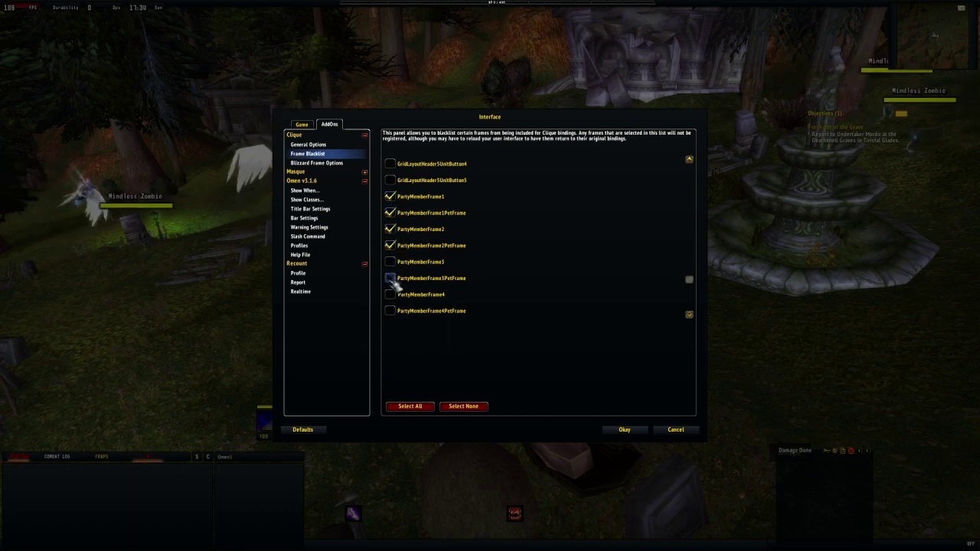
click(390, 278)
click(390, 311)
click(390, 294)
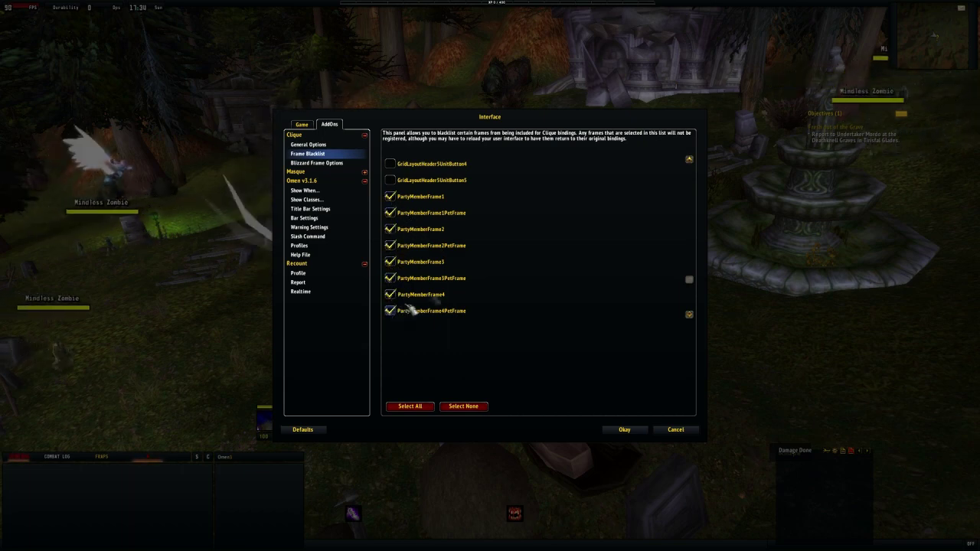
scroll(394, 306, down, 5)
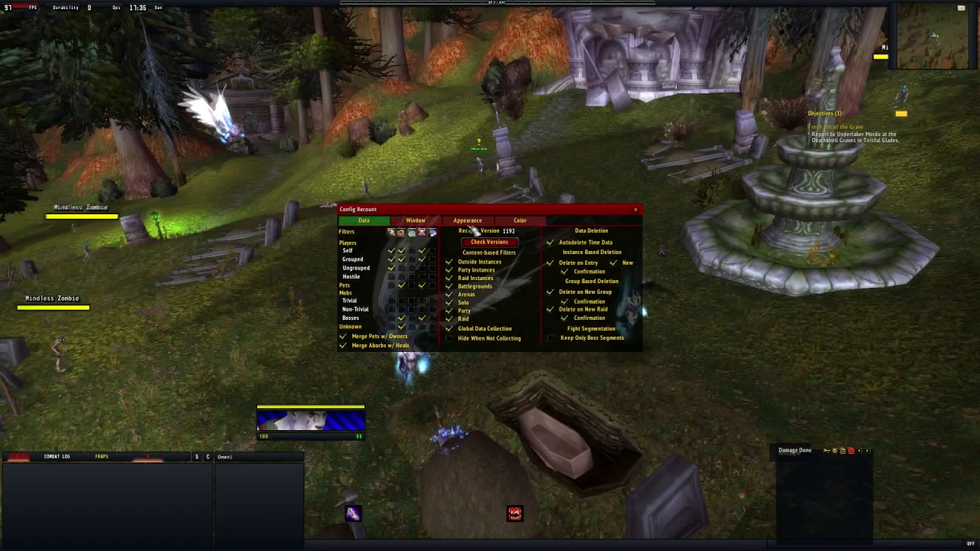
Unlock the Recount windows, move the Damage Done window next to the Grid frame, and lock them again
click(415, 221)
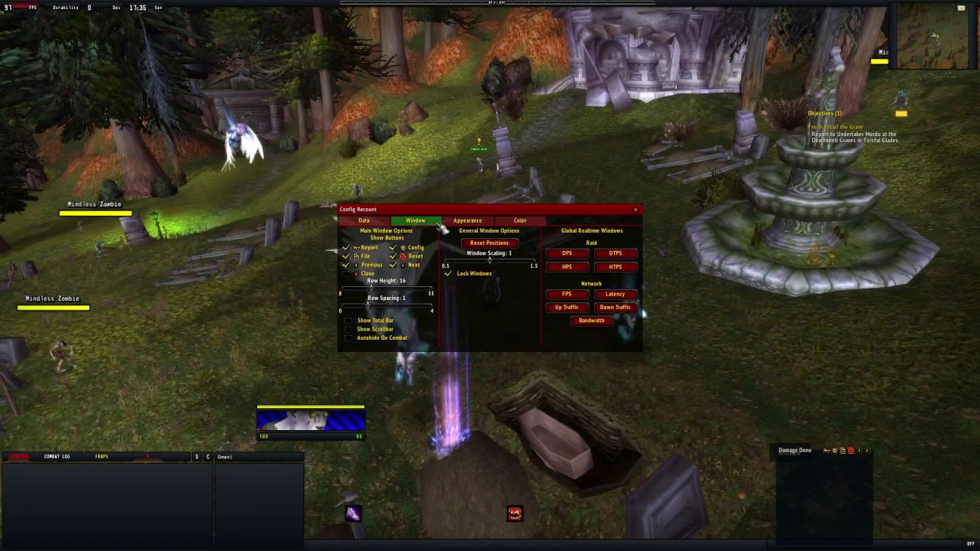
click(635, 209)
click(842, 453)
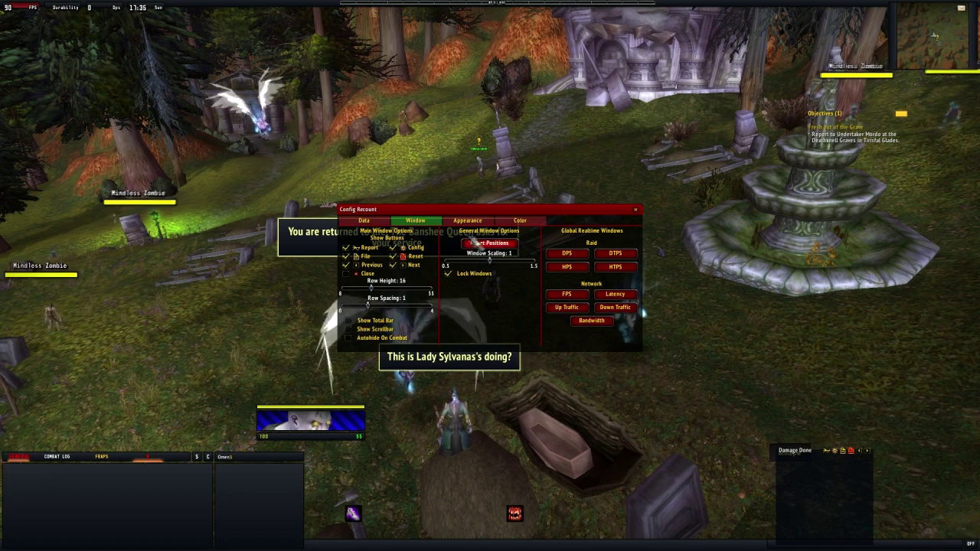
drag(859, 507, 739, 505)
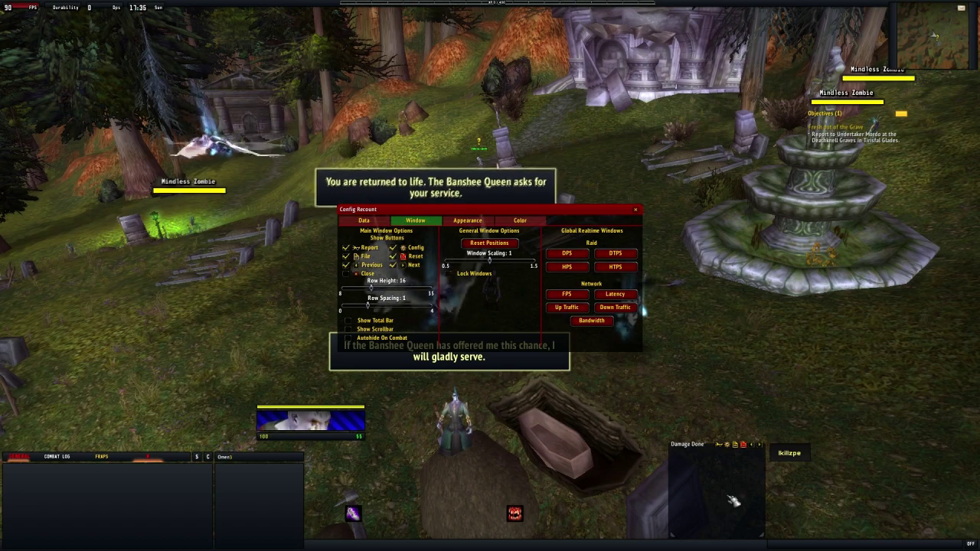
click(448, 273)
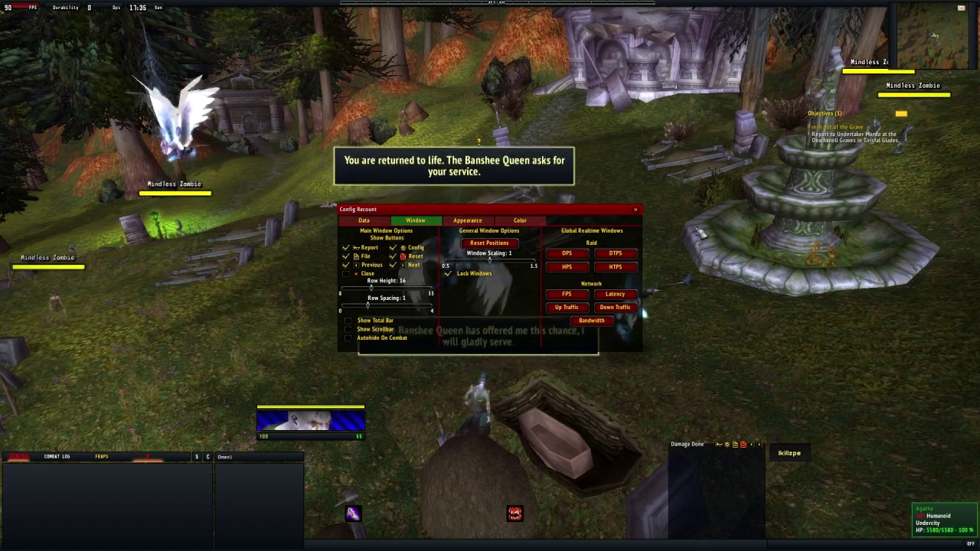
click(636, 209)
Collapse the objectives tracker and target a Mindless Zombie in the Deathknell graveyard
drag(636, 191, 632, 166)
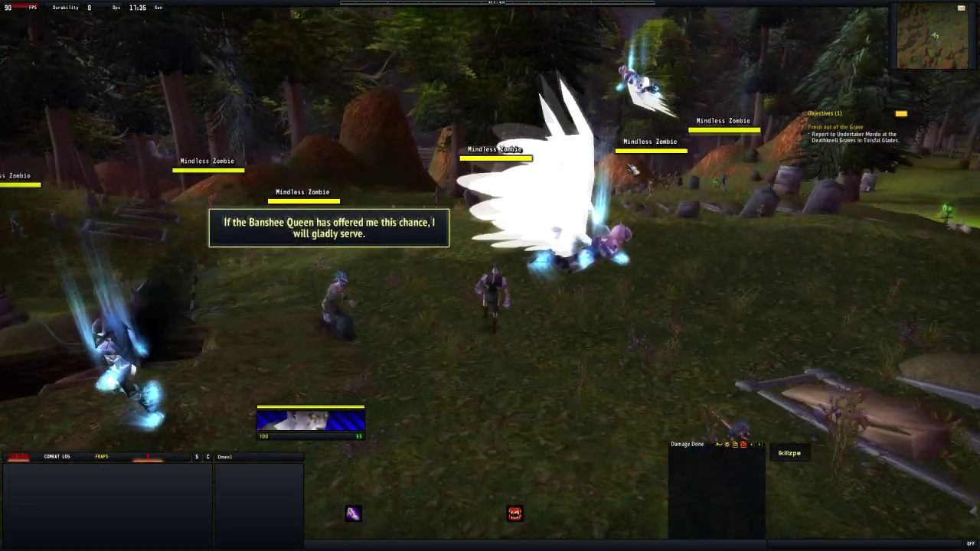
click(902, 114)
click(586, 131)
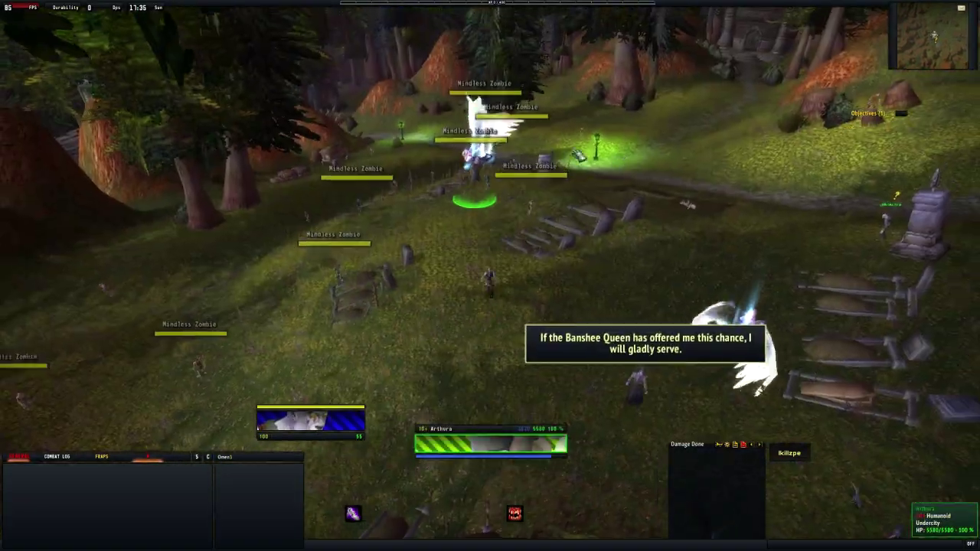
right_click(455, 166)
drag(455, 166, 453, 143)
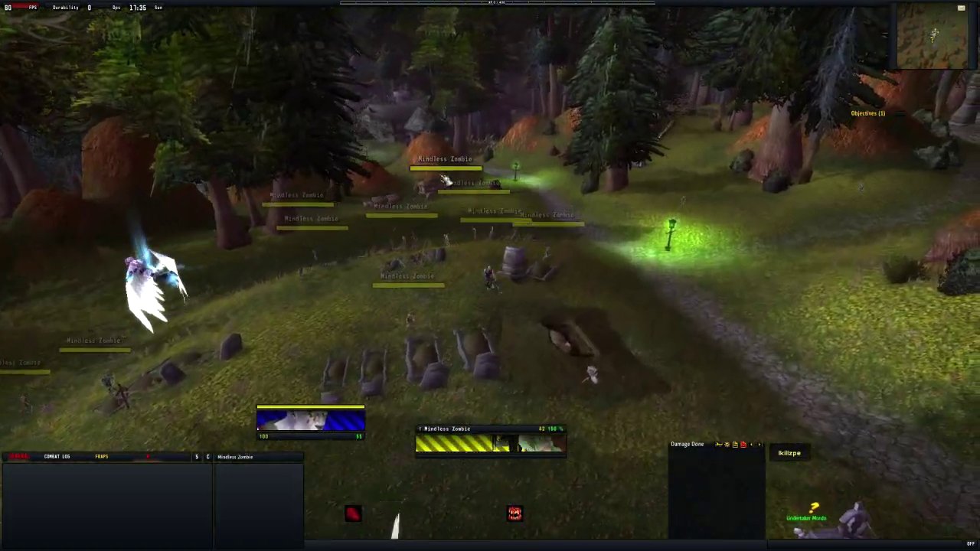
drag(447, 179, 398, 146)
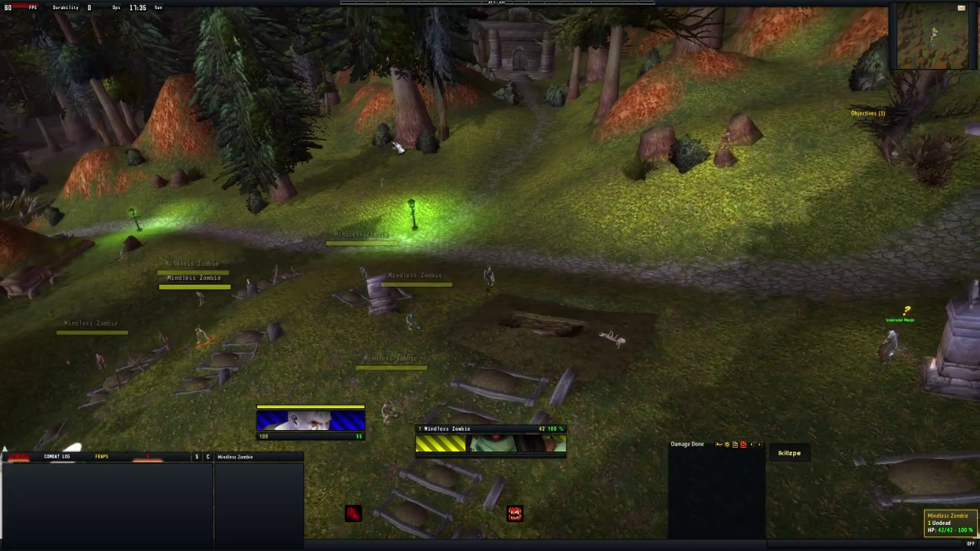
key(w)
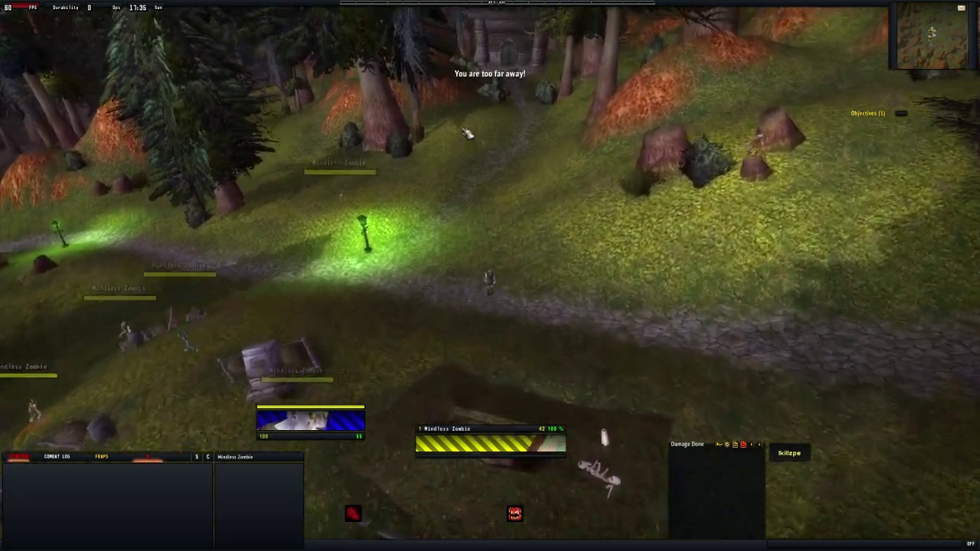
Confirm the interface options, return to the game, and show the Tweaks panel beside the minimap
key(Escape)
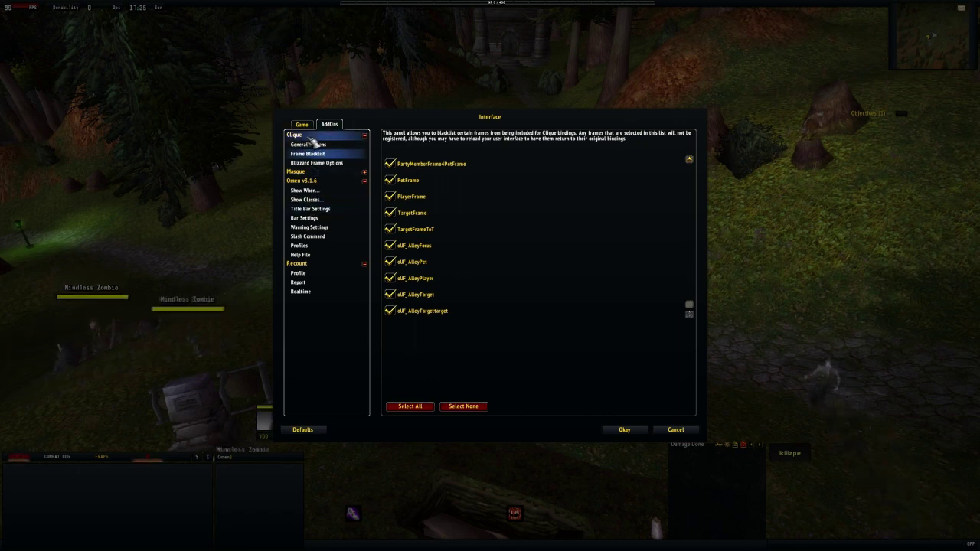
click(642, 430)
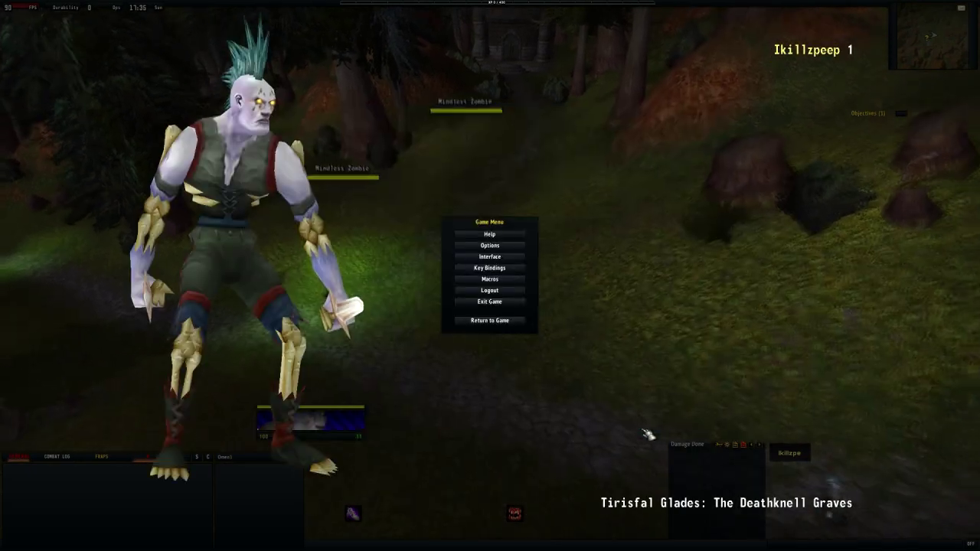
click(515, 326)
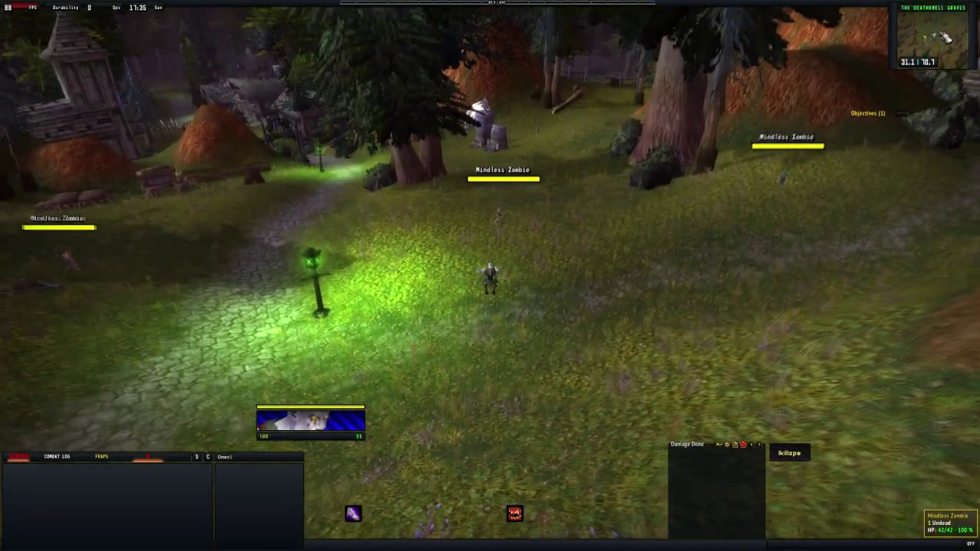
click(893, 39)
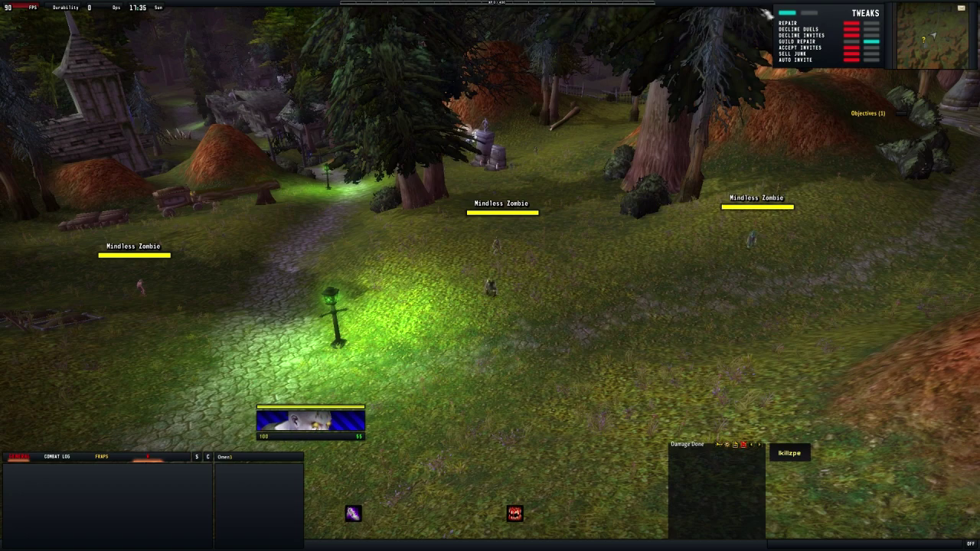
Approach the nearby Mindless Zombie, kill it with the first action-bar ability, and walk on
key(w)
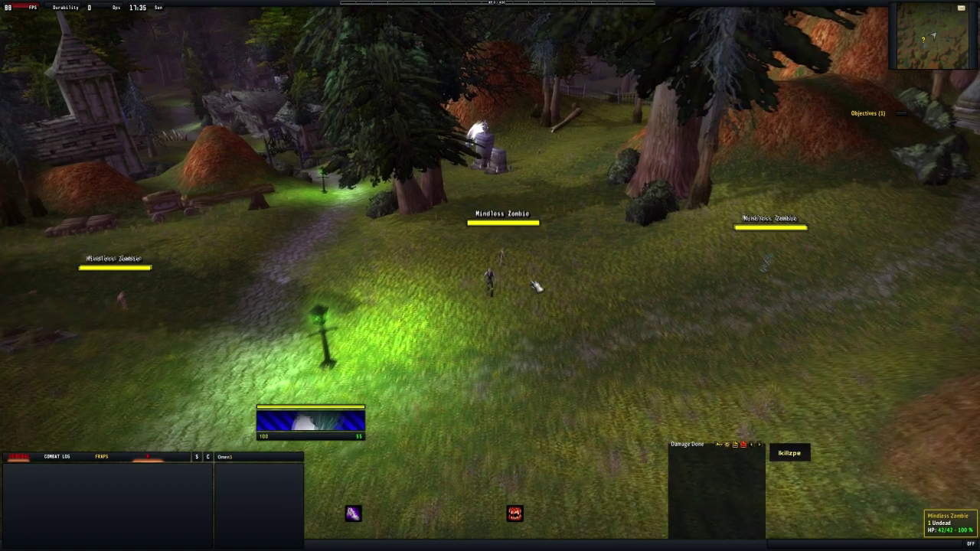
right_click(505, 277)
key(1)
key(1)
key(1)
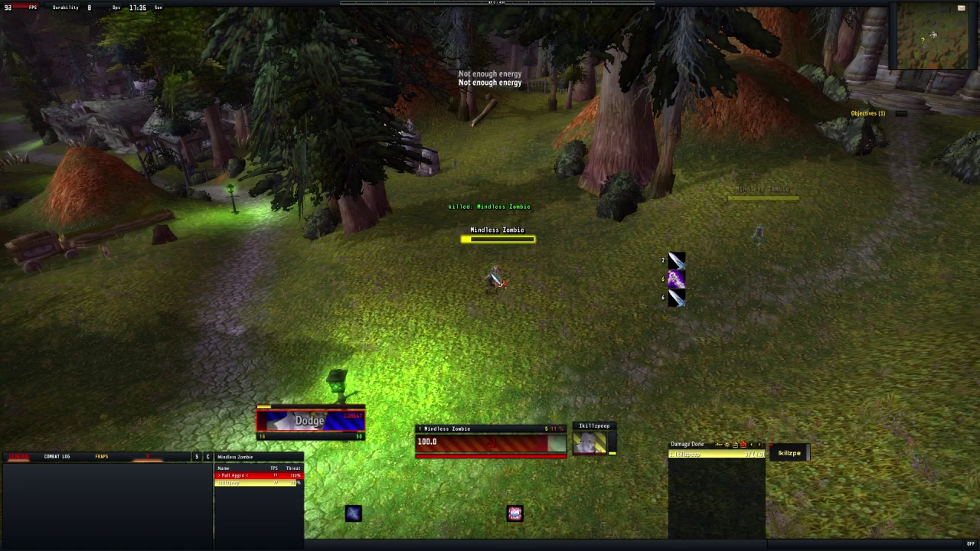
key(1)
key(1)
key(w)
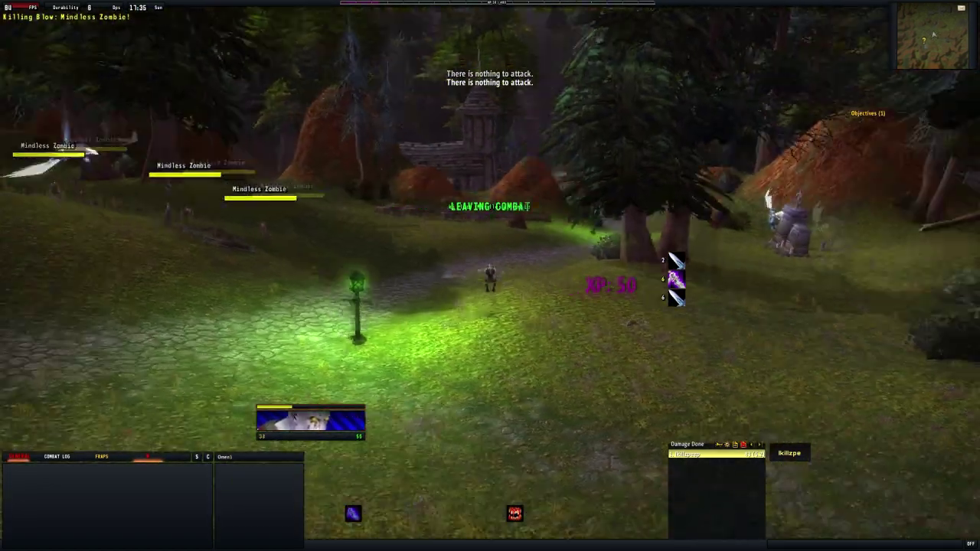